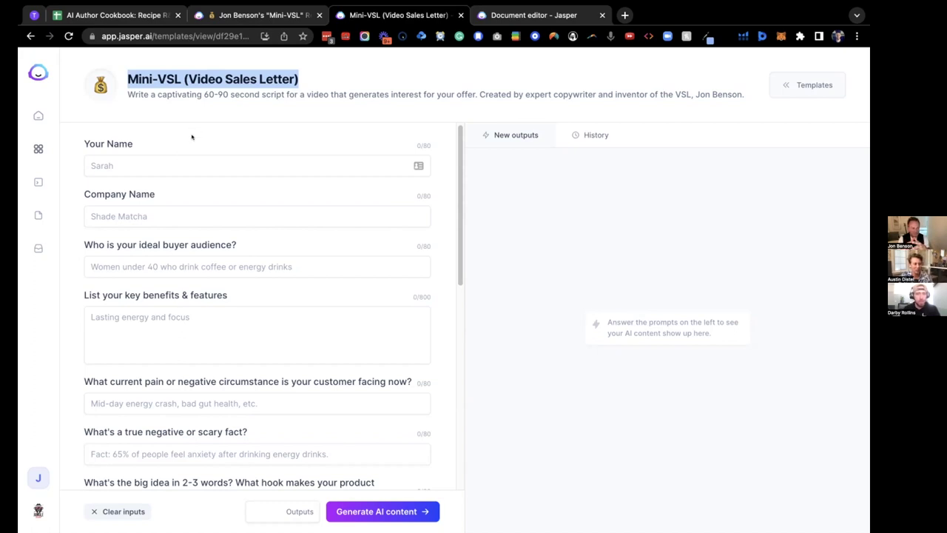
# Fill in the presenter's first name and enter "Shade Matcha" as the company name.
pyautogui.click(184, 163)
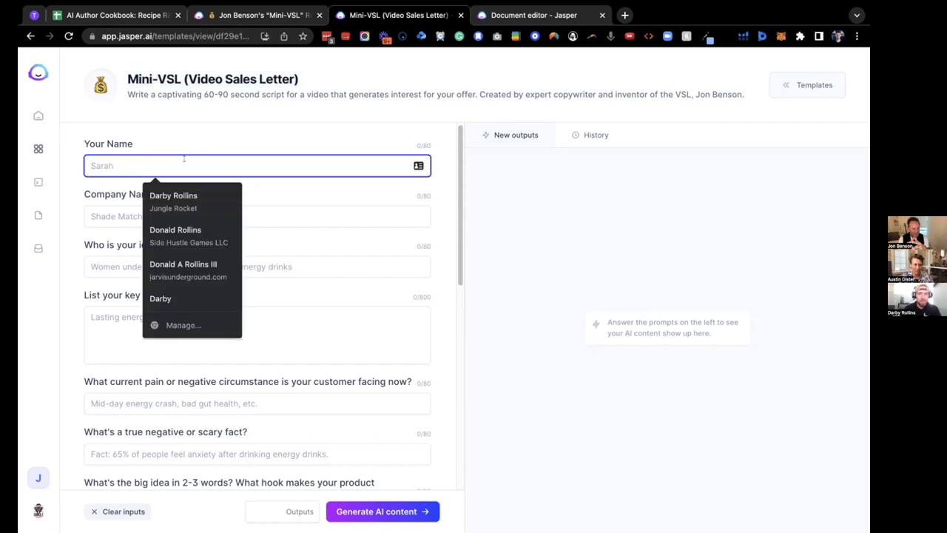
pyautogui.write('Paige')
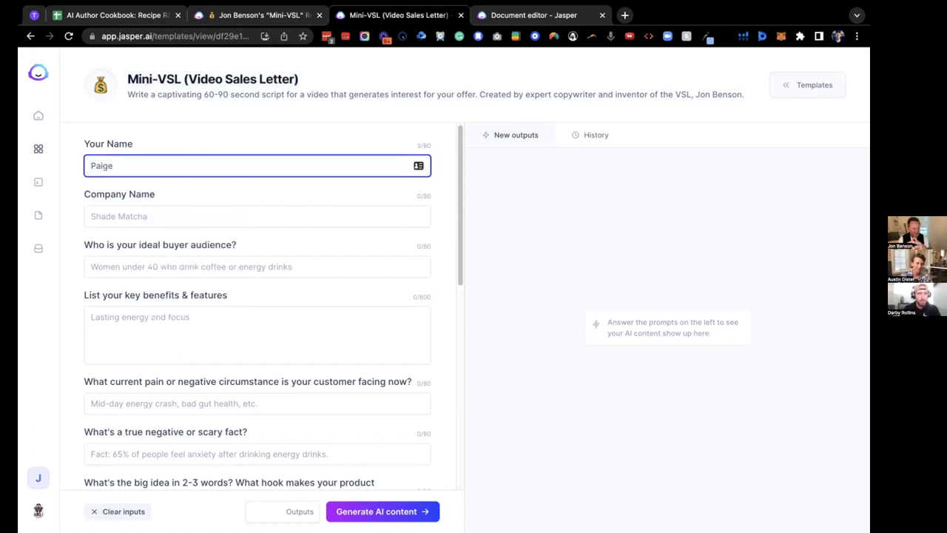
pyautogui.click(188, 214)
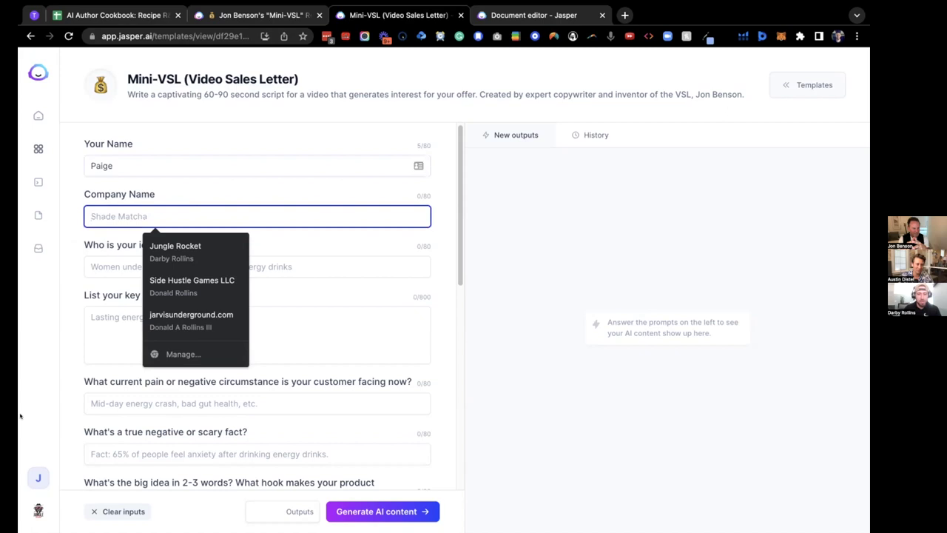
pyautogui.write('Shade Matcha')
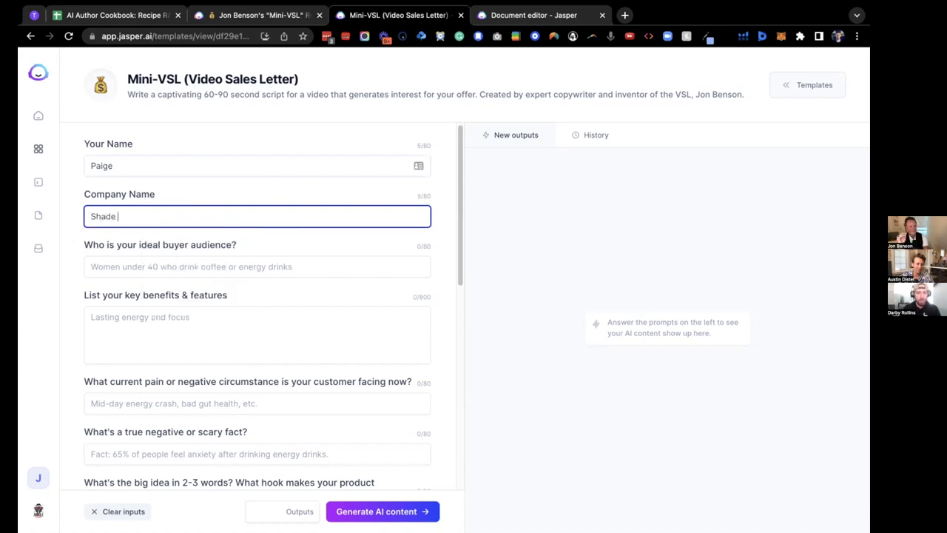
# Describe the ideal buyer audience as "People who drink coffee or energy drinks - CoffeeLovers, BeanFreak".
pyautogui.click(91, 267)
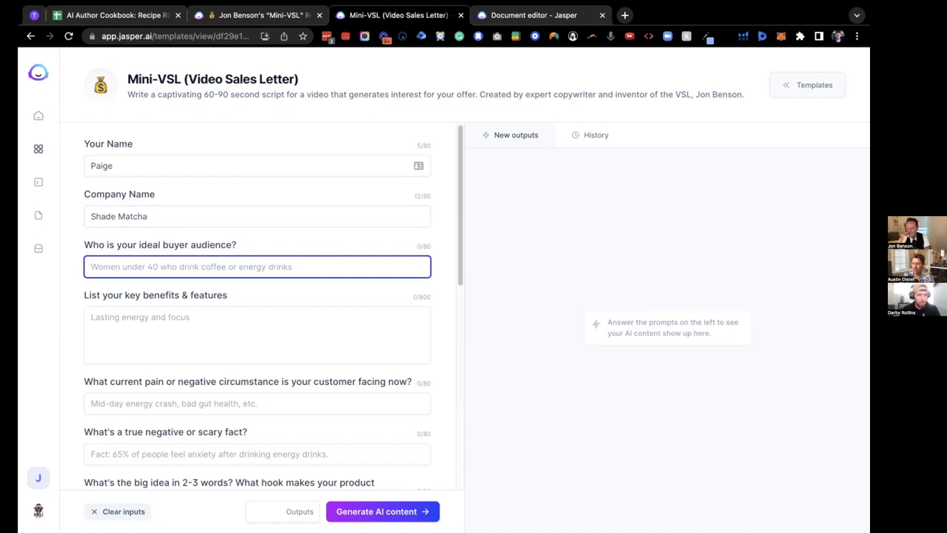
pyautogui.write('Peo')
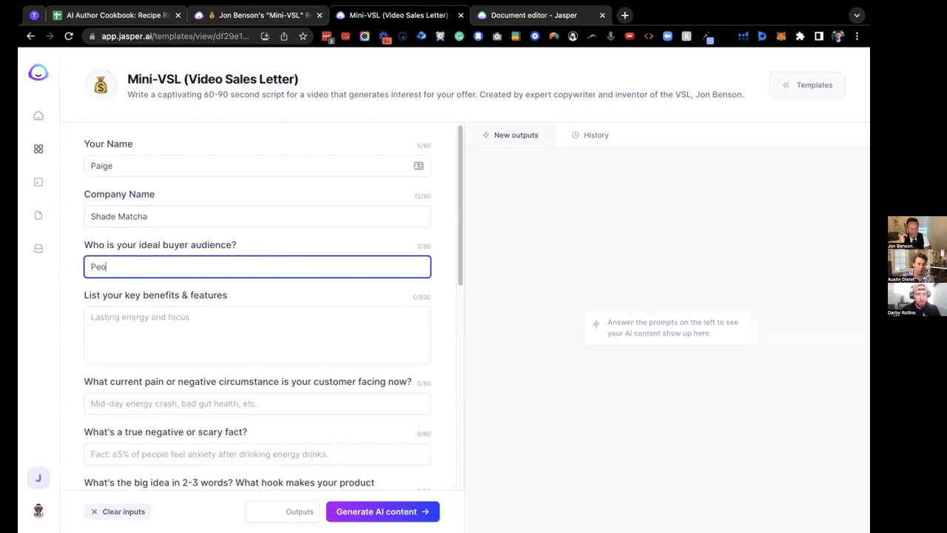
pyautogui.write('ple who drink ')
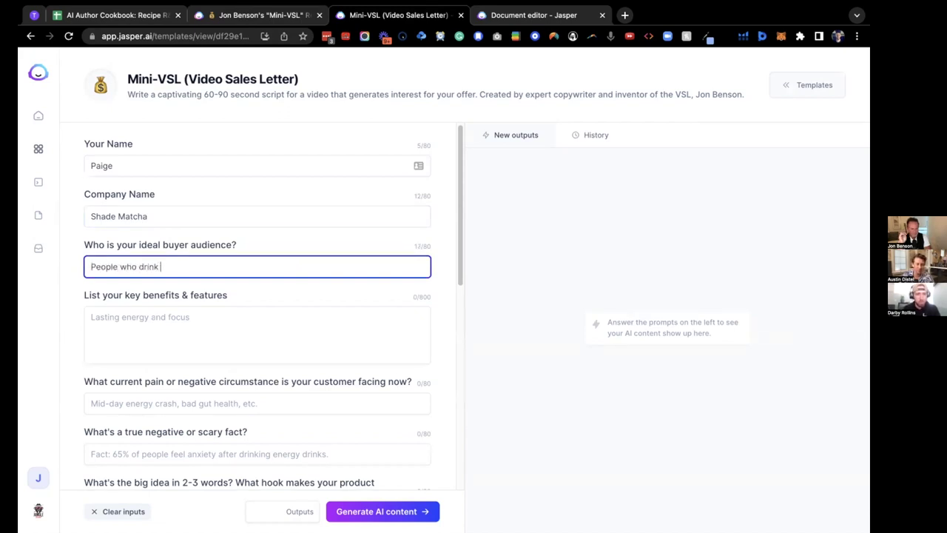
pyautogui.write('coffee or energy drinks')
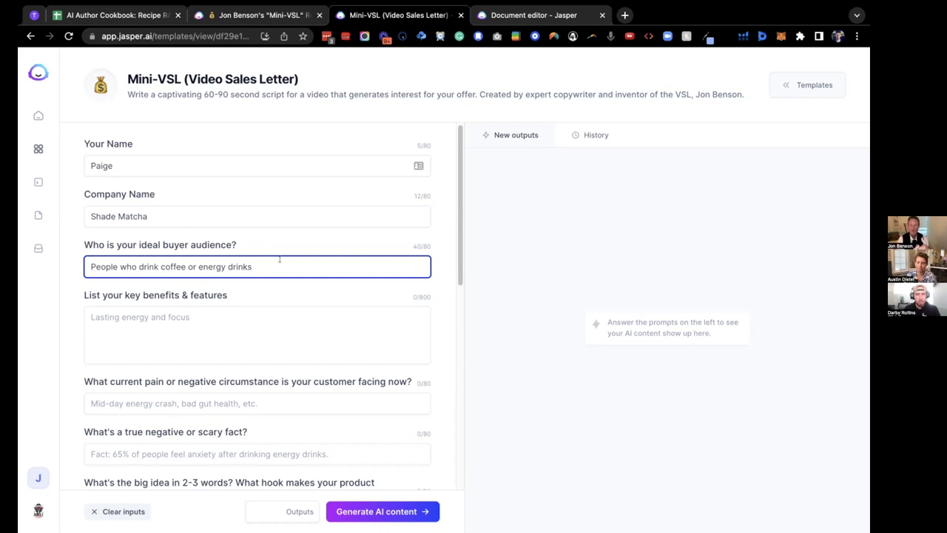
pyautogui.write('Coff')
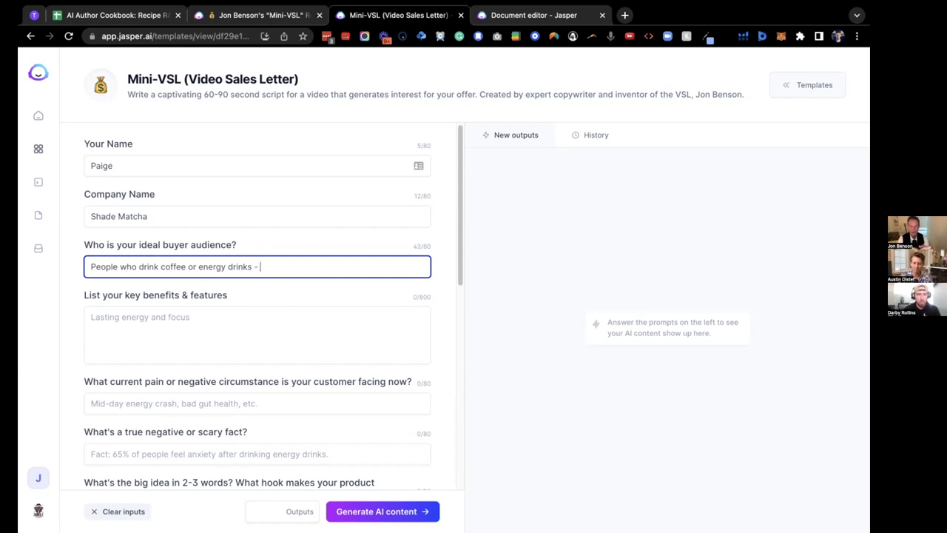
pyautogui.write('eeLover')
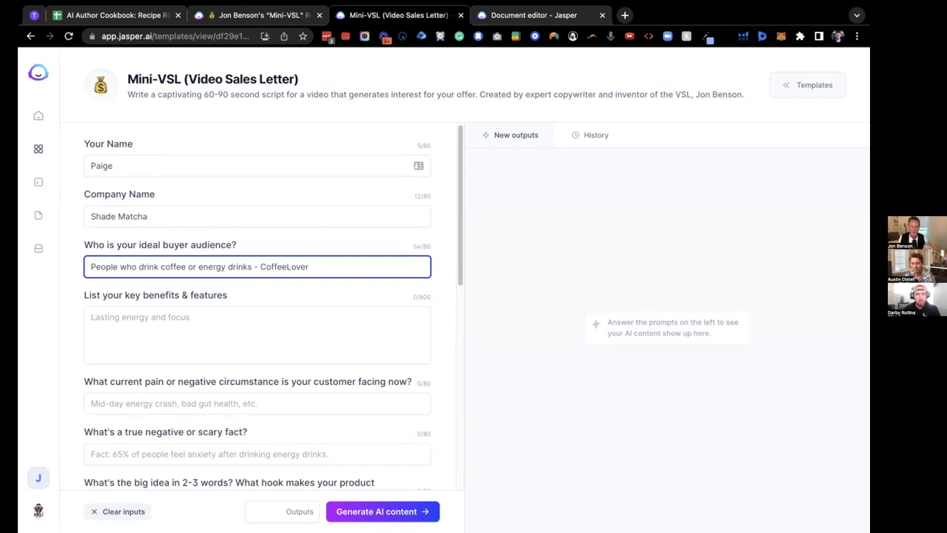
pyautogui.write('s')
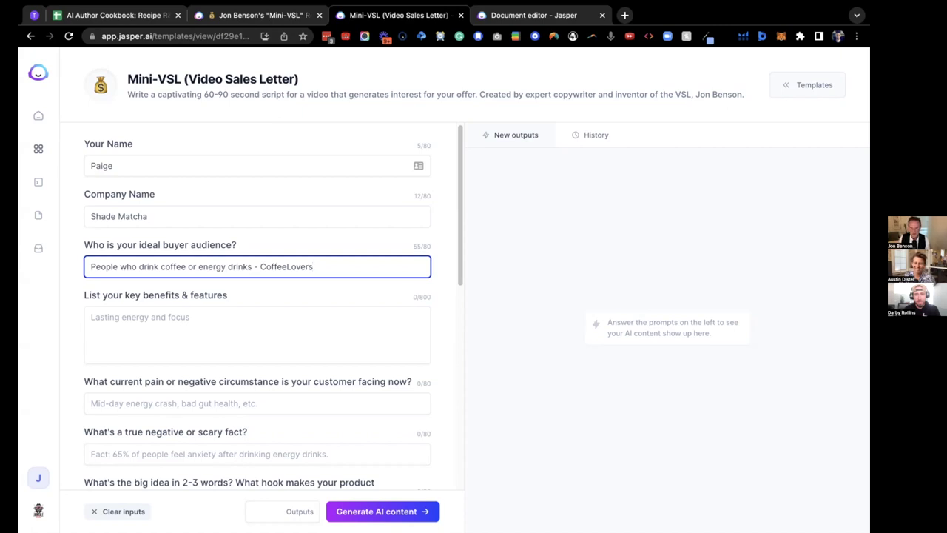
pyautogui.write(',')
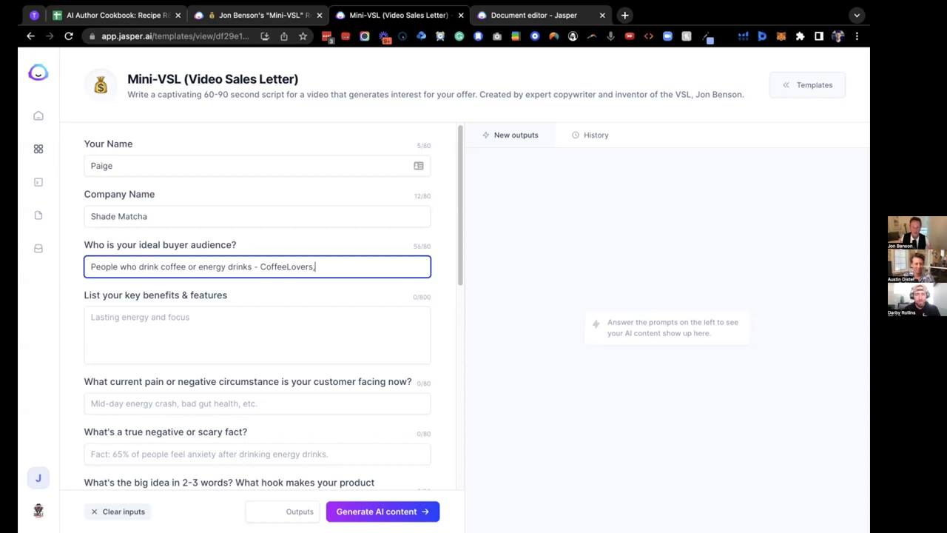
pyautogui.write(' BeanFreak')
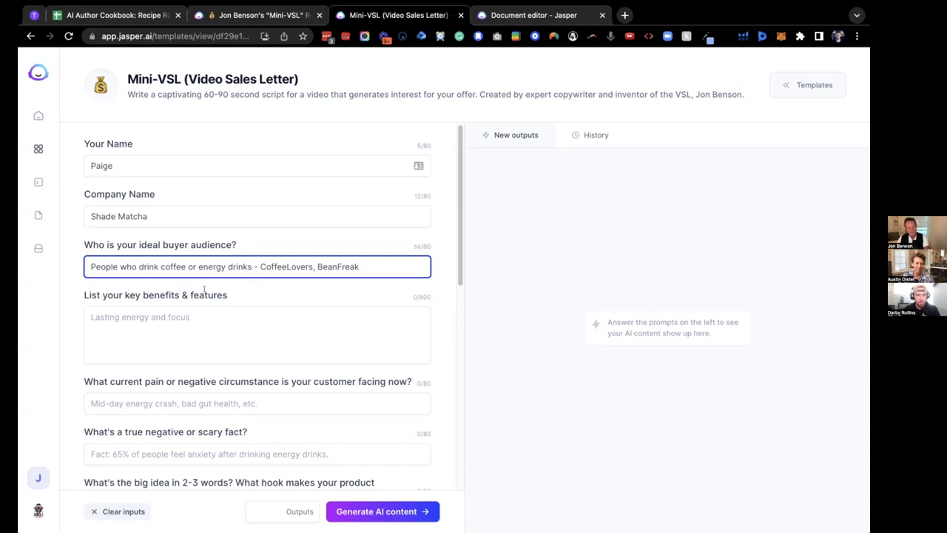
# Begin the key benefits and features with "Matcha gives you lasting evergy and focus, clarity of your skin, anti aging".
pyautogui.scroll(-2, 210, 288)
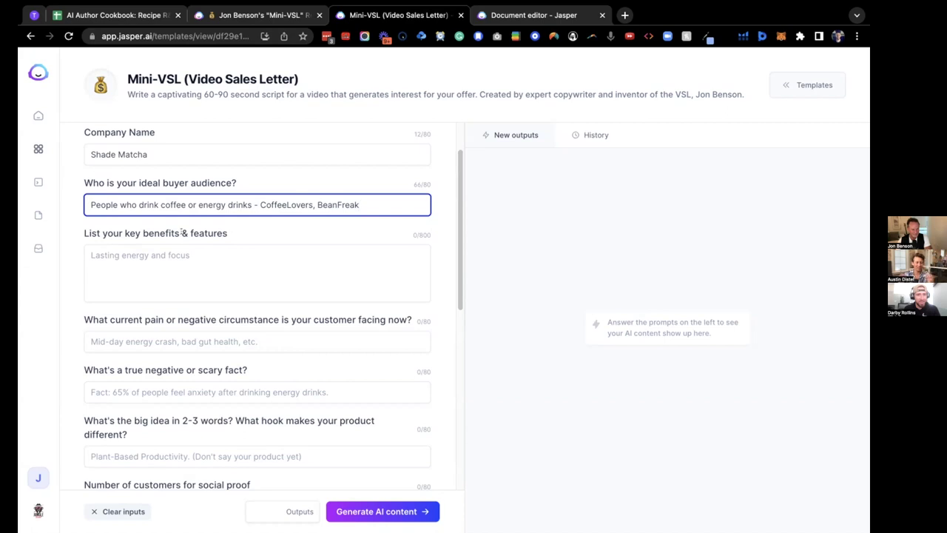
pyautogui.moveTo(78, 234); pyautogui.dragTo(259, 234)
pyautogui.click(238, 257)
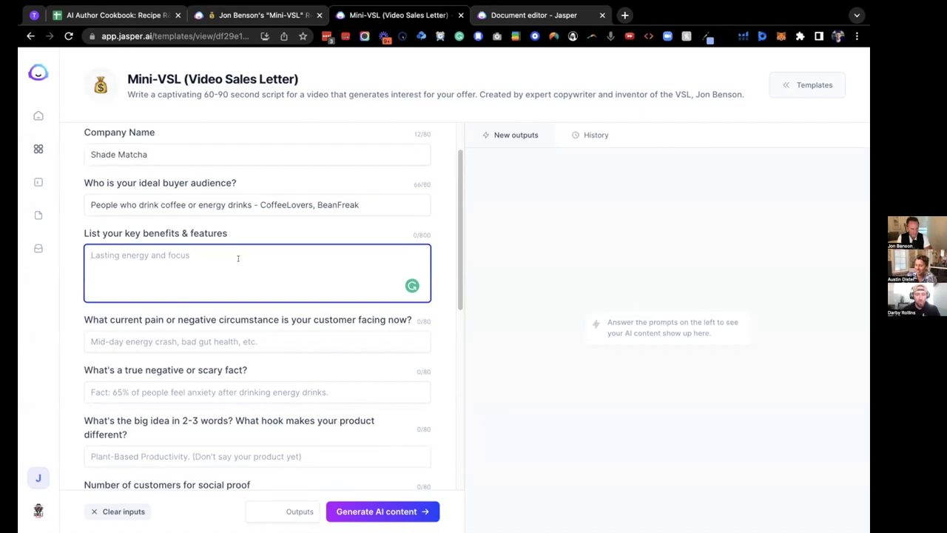
pyautogui.write('Matcha gives you lasting eve')
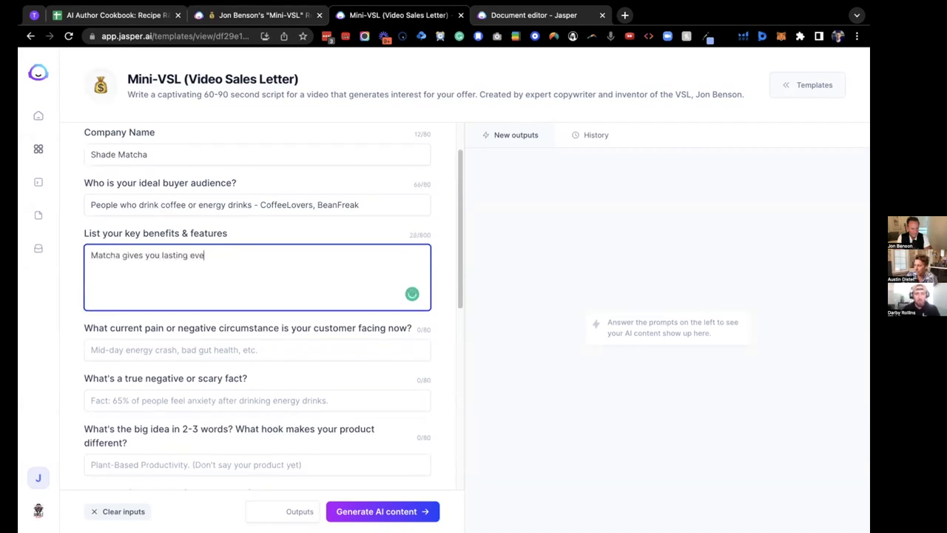
pyautogui.write('rgy and focus, c')
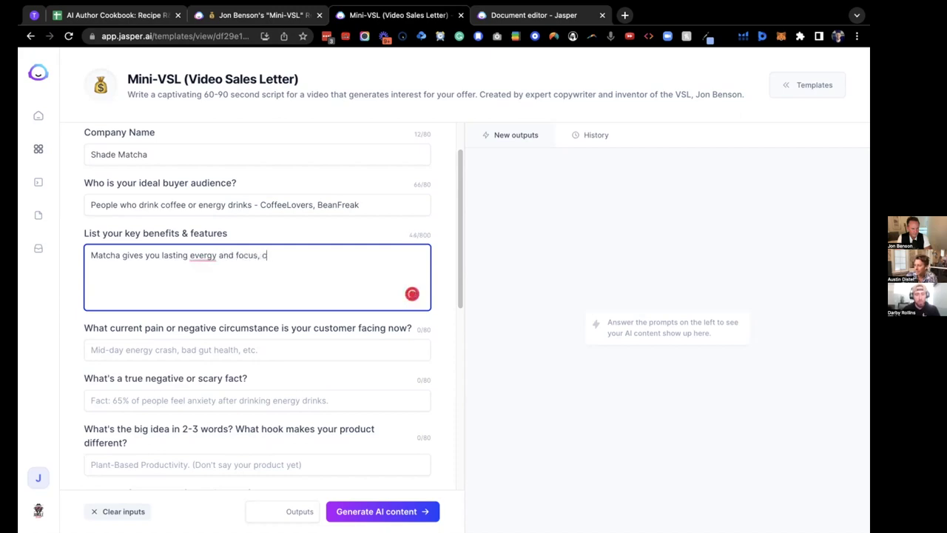
pyautogui.write('larity of your ski,')
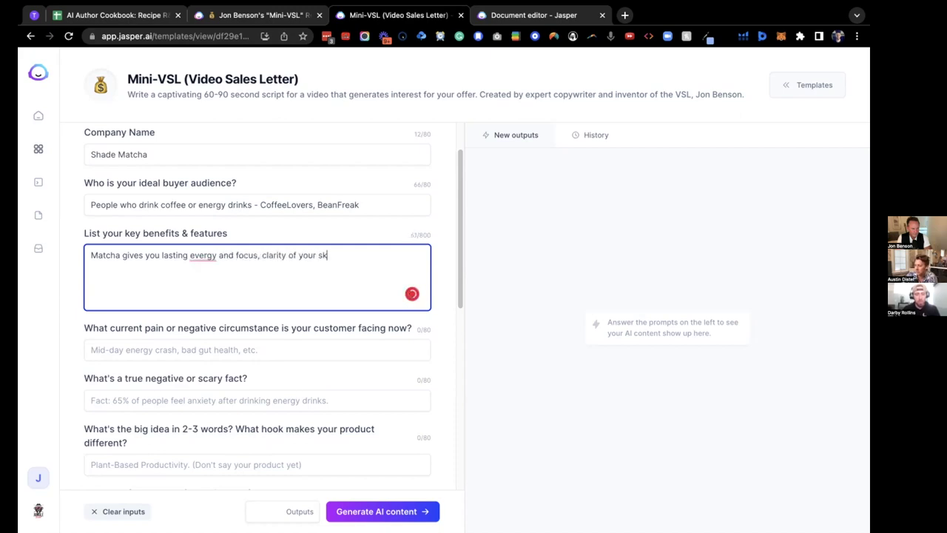
pyautogui.press('BackSpace')
pyautogui.press('BackSpace')
pyautogui.write('n, anti aging')
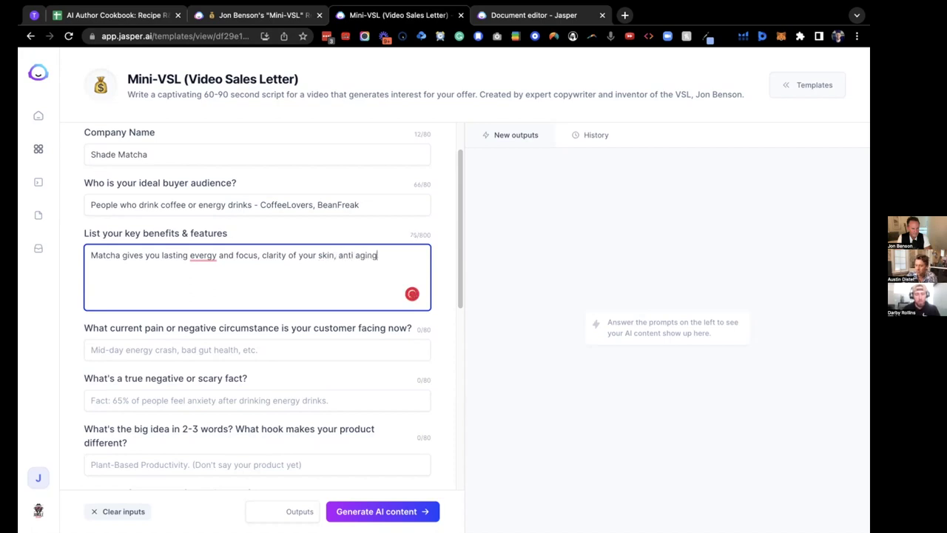
# Continue the list of key benefits with "improved mood, energy without the crash, no caffeine jitters, anti-oxidents".
pyautogui.write(', improved ood,')
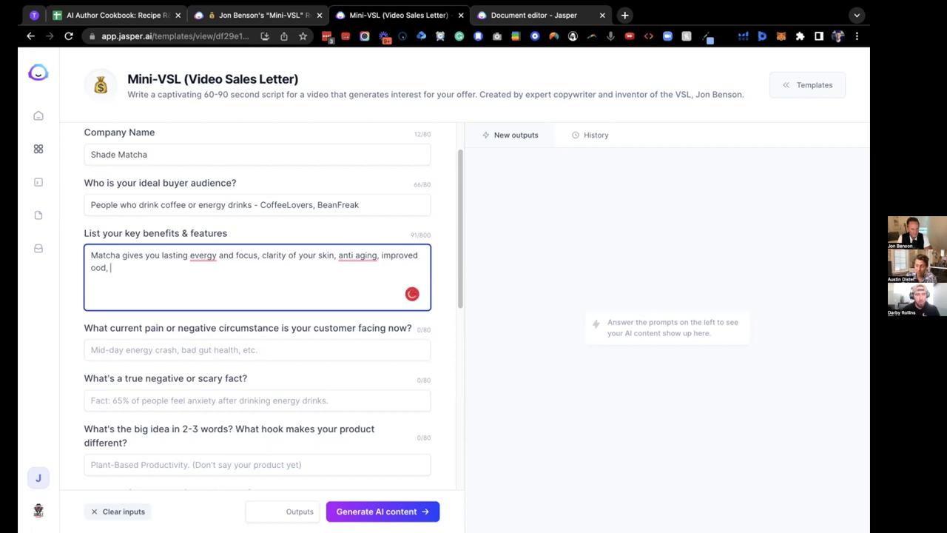
pyautogui.press('BackSpace')
pyautogui.press('BackSpace')
pyautogui.press('BackSpace')
pyautogui.press('BackSpace')
pyautogui.press('BackSpace')
pyautogui.write('mood, energy w')
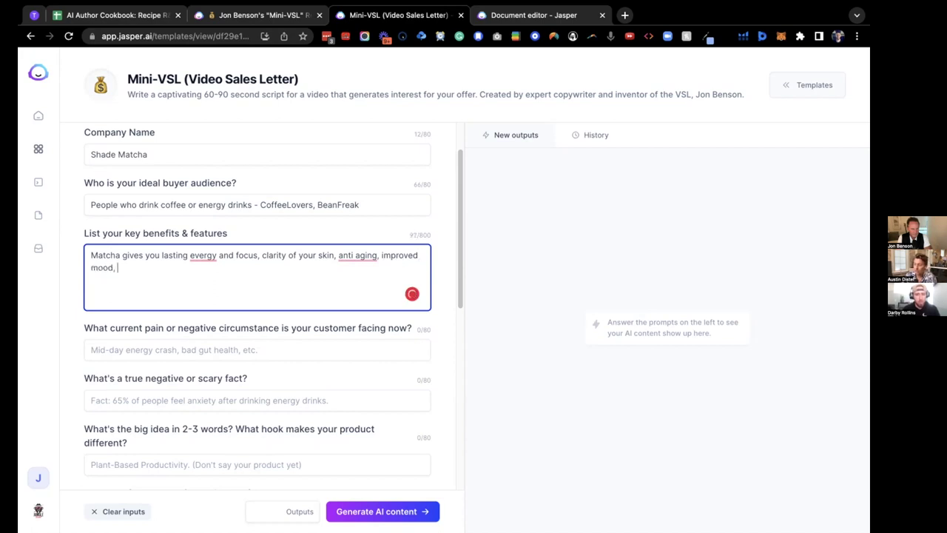
pyautogui.write('ithout the ')
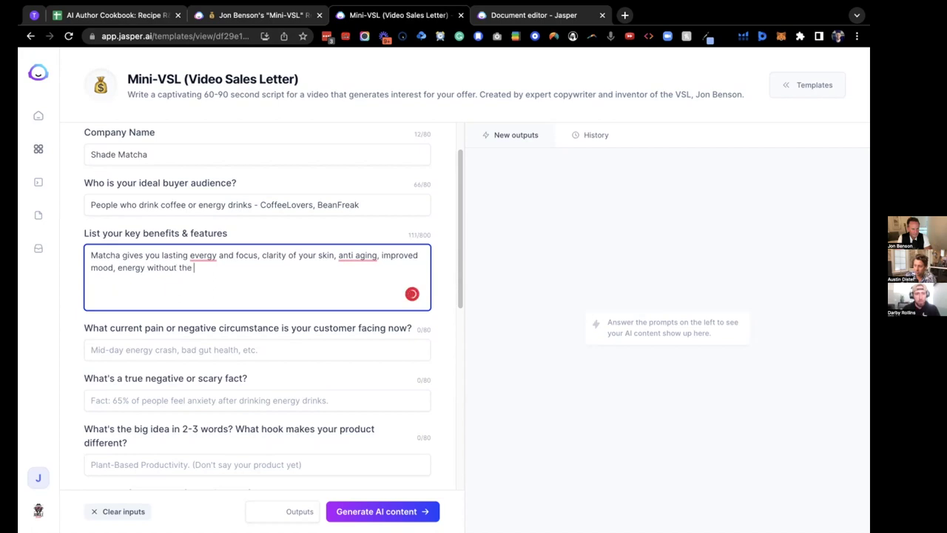
pyautogui.write('crash, n')
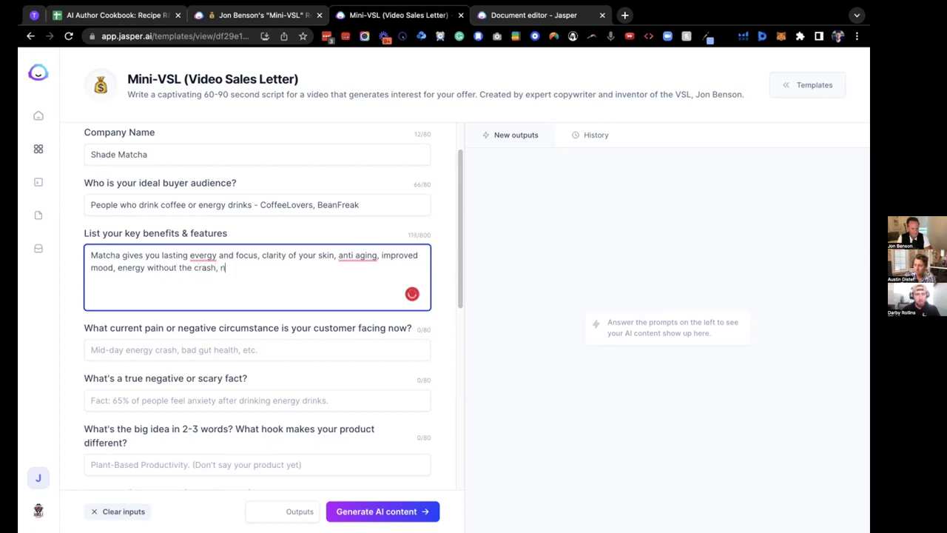
pyautogui.write('o caffeine')
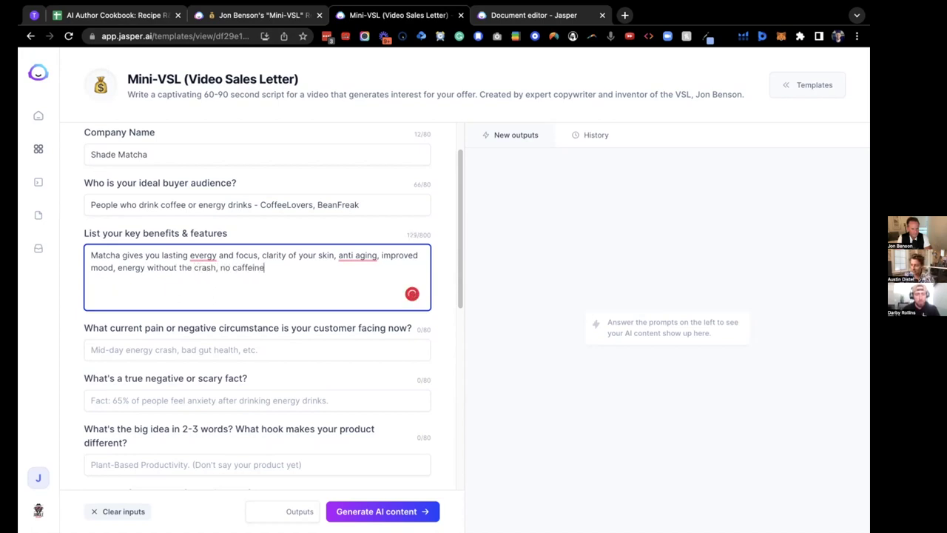
pyautogui.write(' iitters,')
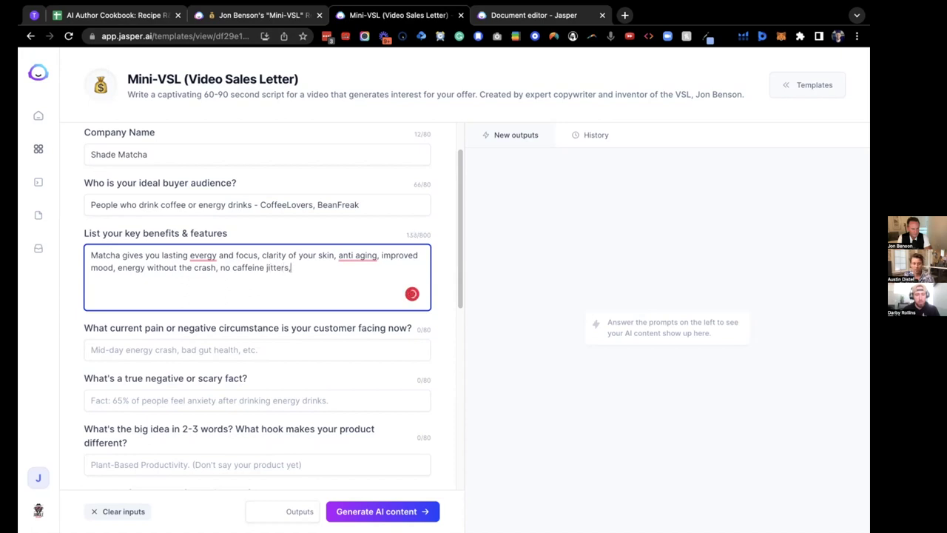
pyautogui.write(' anti-')
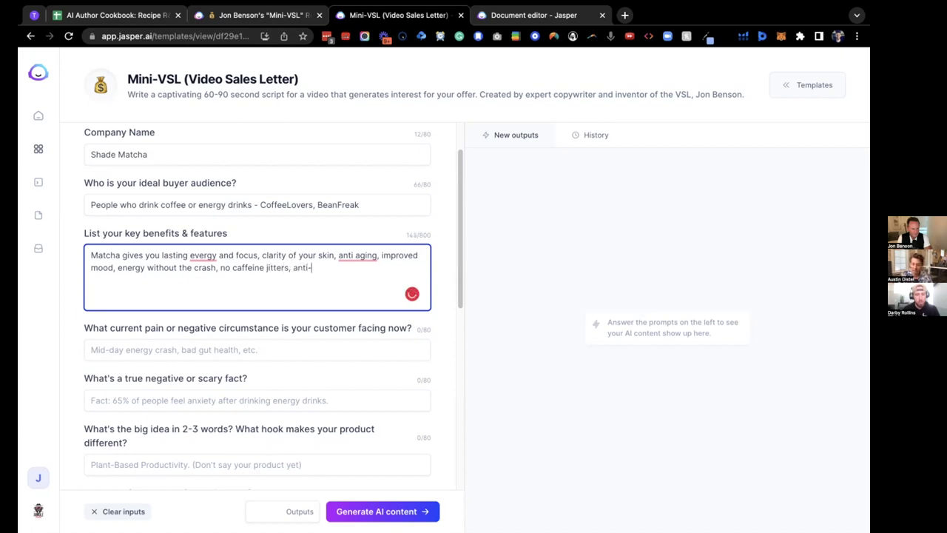
pyautogui.write('oxidents')
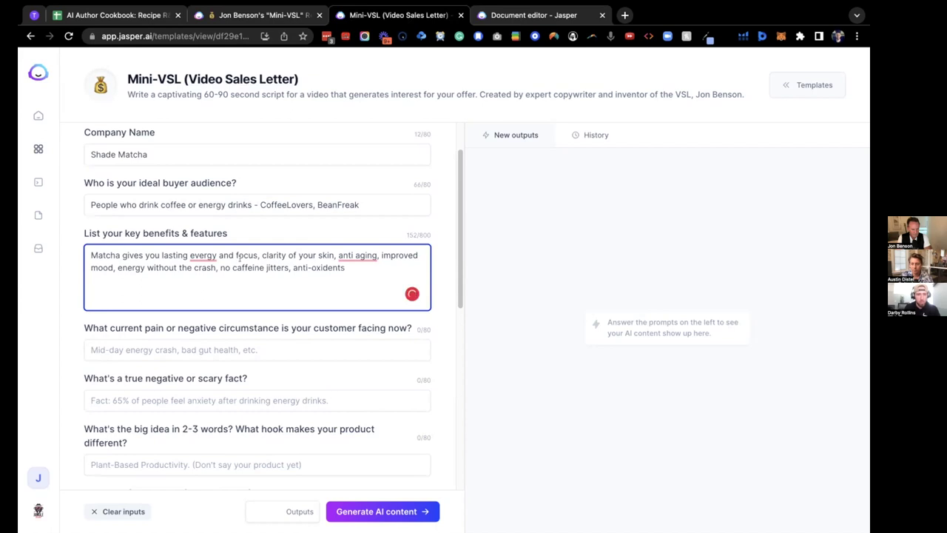
# Apply the suggested spelling corrections "anti-aging", "energy" and "anti-oxidants" in the key benefits text.
pyautogui.moveTo(365, 253)
pyautogui.click(363, 287)
pyautogui.moveTo(204, 256)
pyautogui.click(205, 275)
pyautogui.moveTo(328, 269)
pyautogui.click(332, 288)
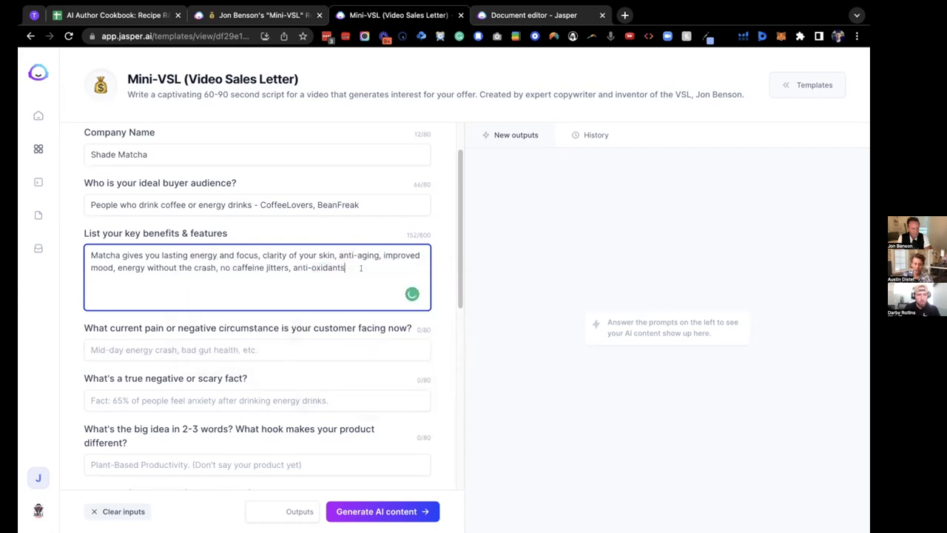
# Add a separate line to the key benefits: "Organic green tea matcha, ceremonial grade, from a 400 year old in Japan".
pyautogui.press('Return')
pyautogui.write('Organi')
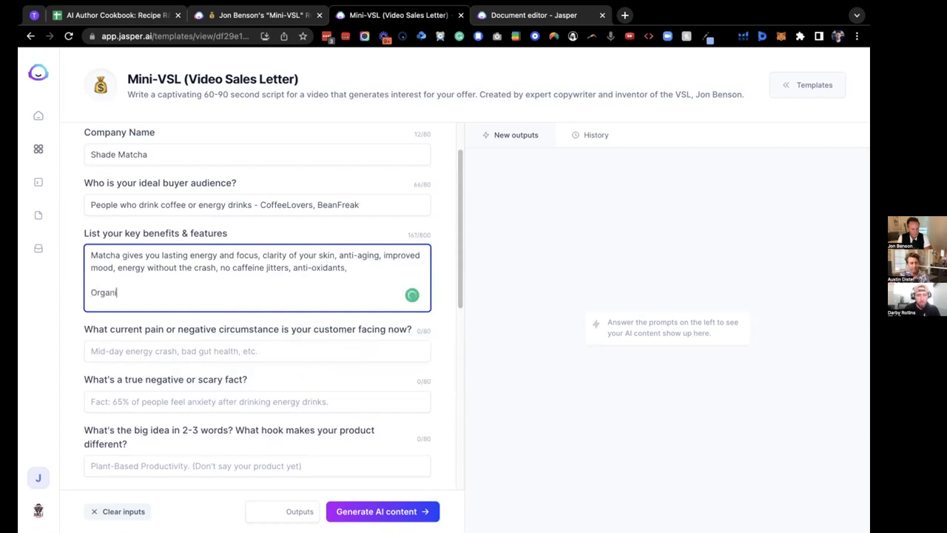
pyautogui.write('c green tea mt')
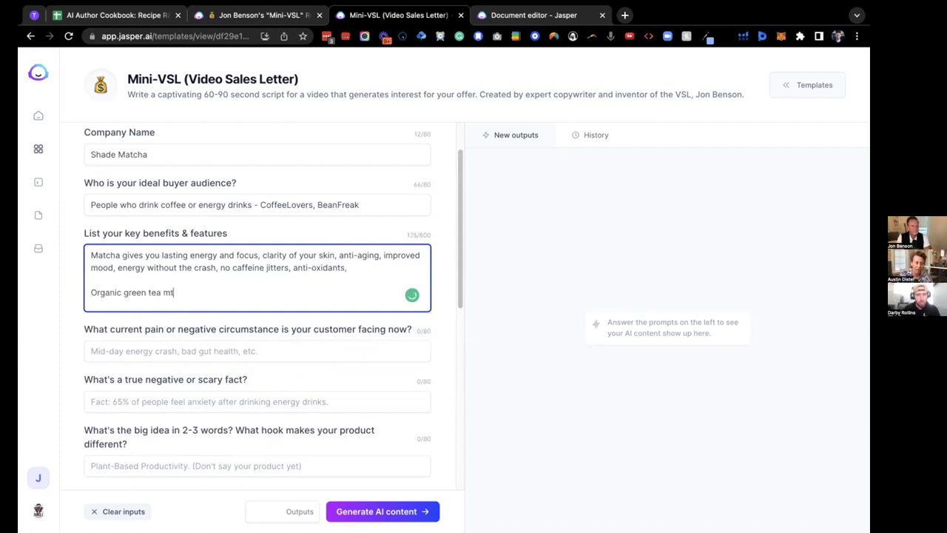
pyautogui.press('BackSpace')
pyautogui.write('atcha,')
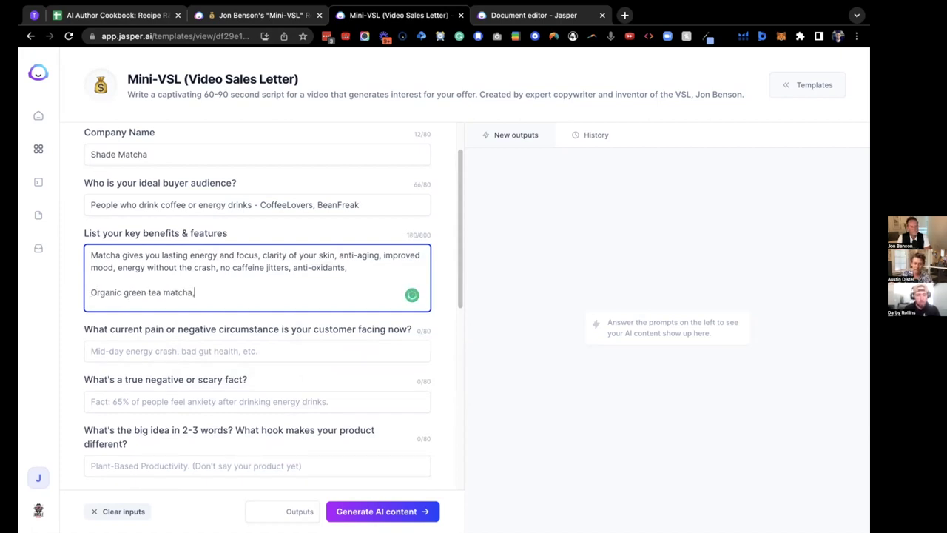
pyautogui.write(' ceremonial ')
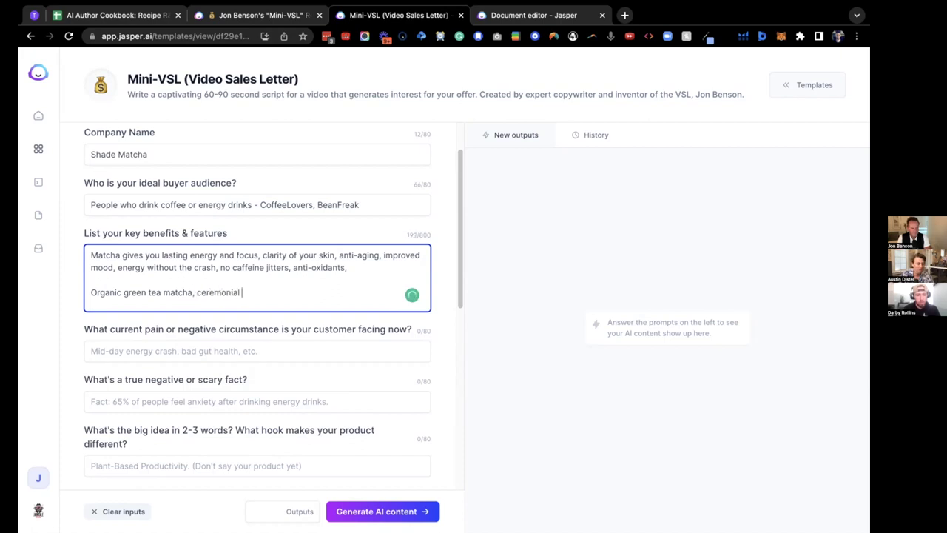
pyautogui.write('grade,')
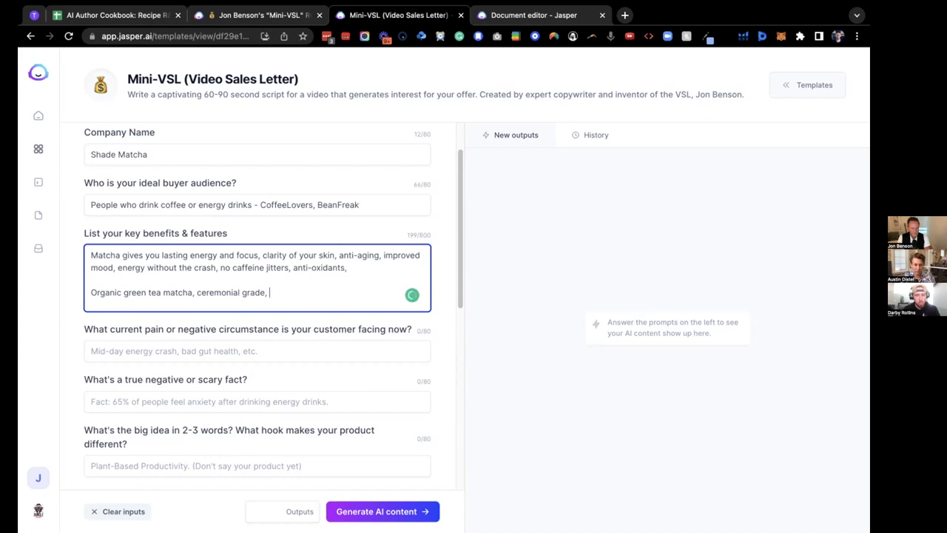
pyautogui.write('from a 400')
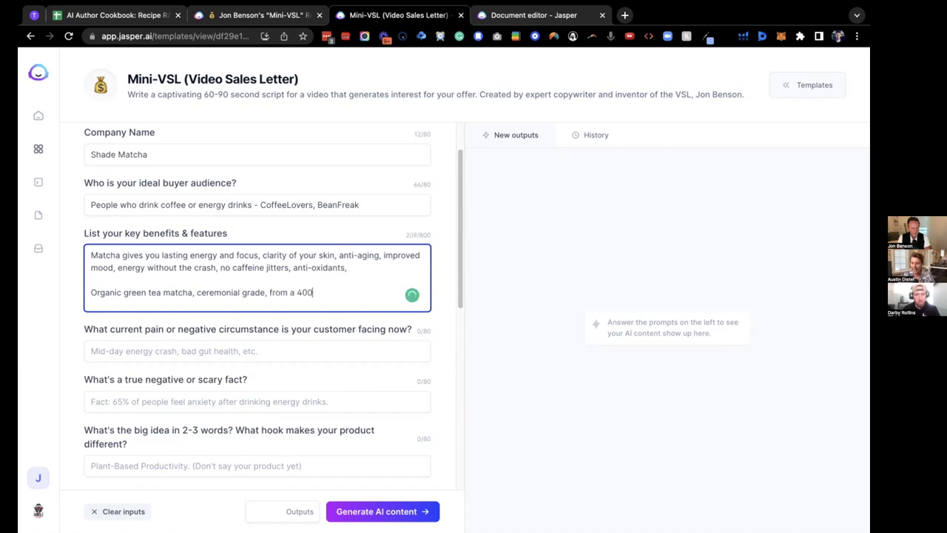
pyautogui.write(' year old')
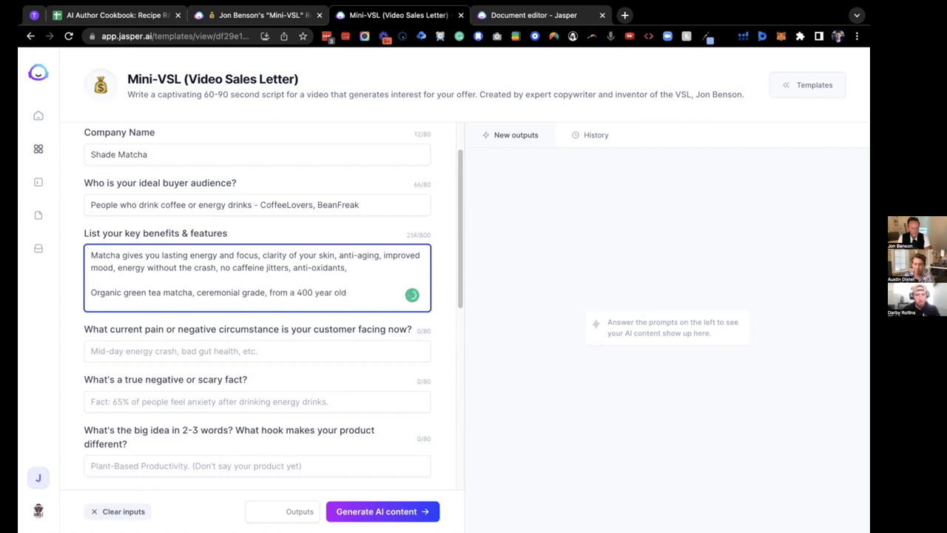
pyautogui.write(' in Japan')
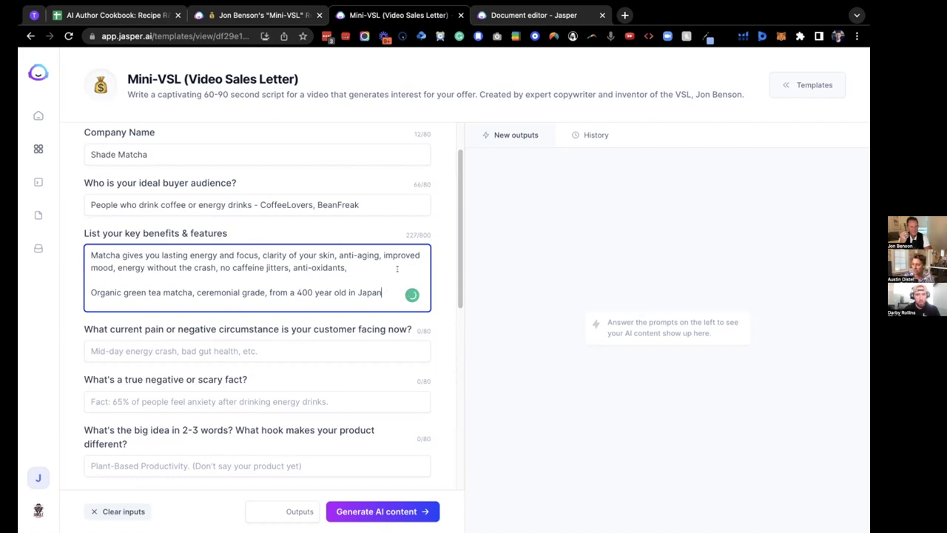
# Insert "farm" before "in Japan" in the key benefits and apply the suggested hyphenation "400-year-old".
pyautogui.hotkey('alt', 'Left')
pyautogui.hotkey('alt', 'Left')
pyautogui.write('farm')
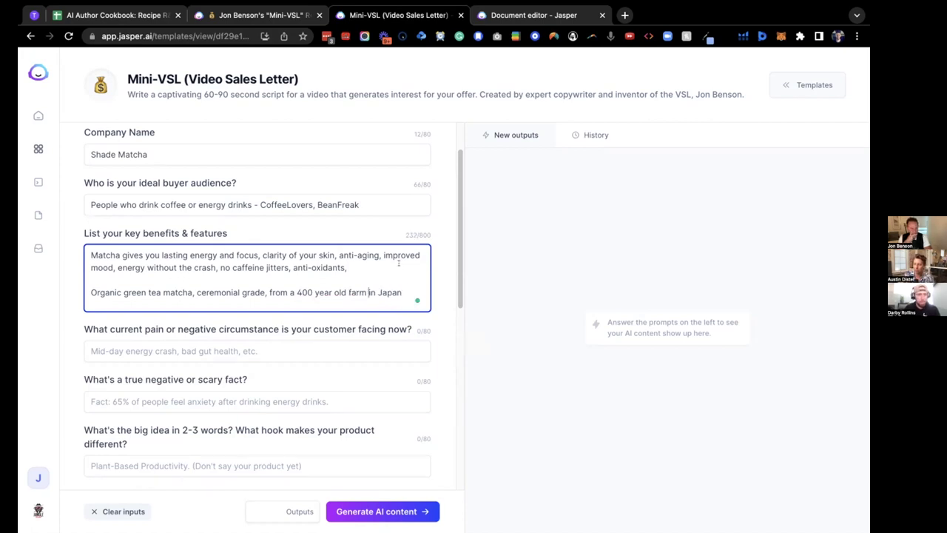
pyautogui.scroll(-2, 399, 263)
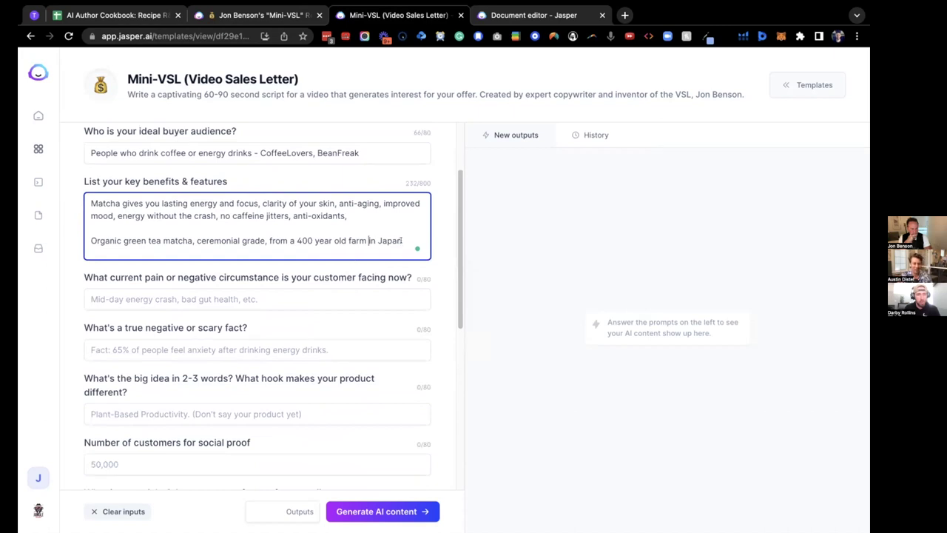
pyautogui.moveTo(316, 240)
pyautogui.click(326, 271)
# Enter the customer's current pain as "Gut issues, anxiety from caffeine, mid-day crashes, jitters, sleepless nights".
pyautogui.click(182, 294)
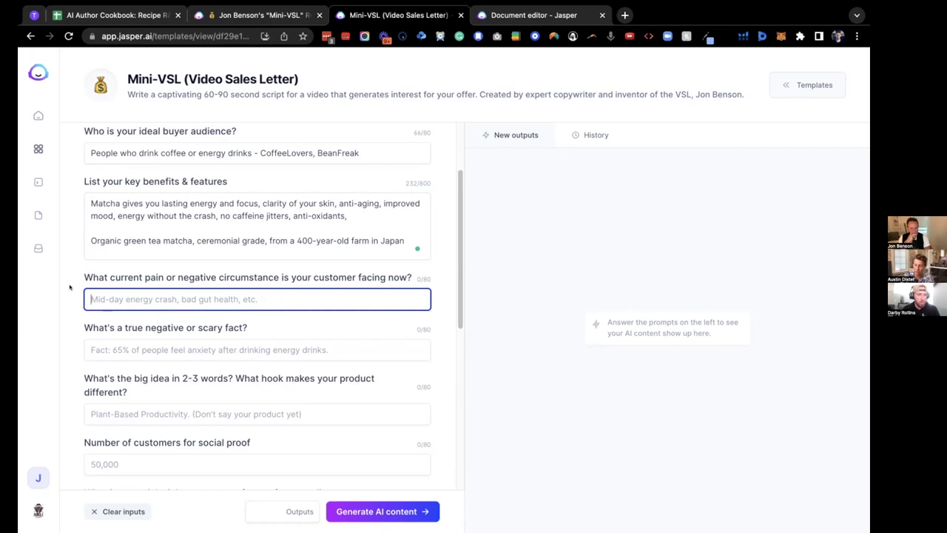
pyautogui.write('Gut ')
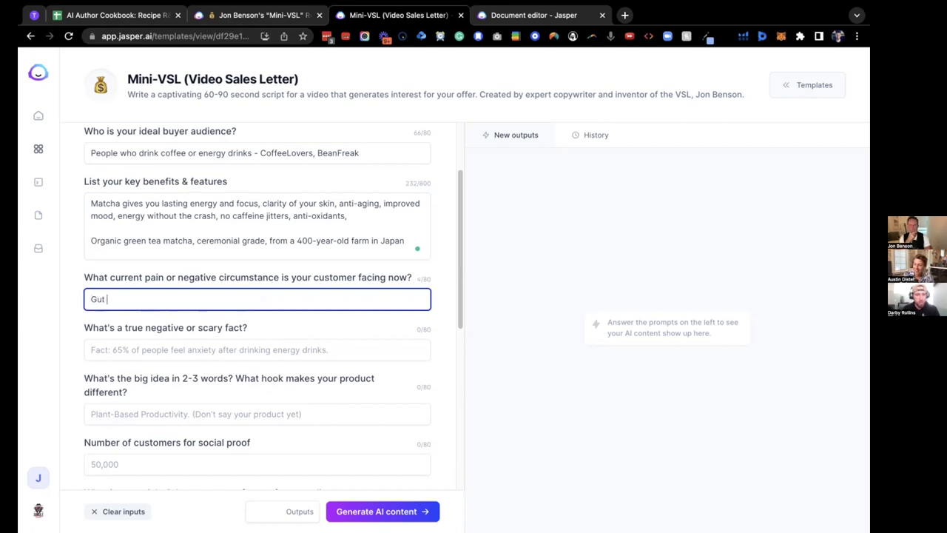
pyautogui.write('issues, an')
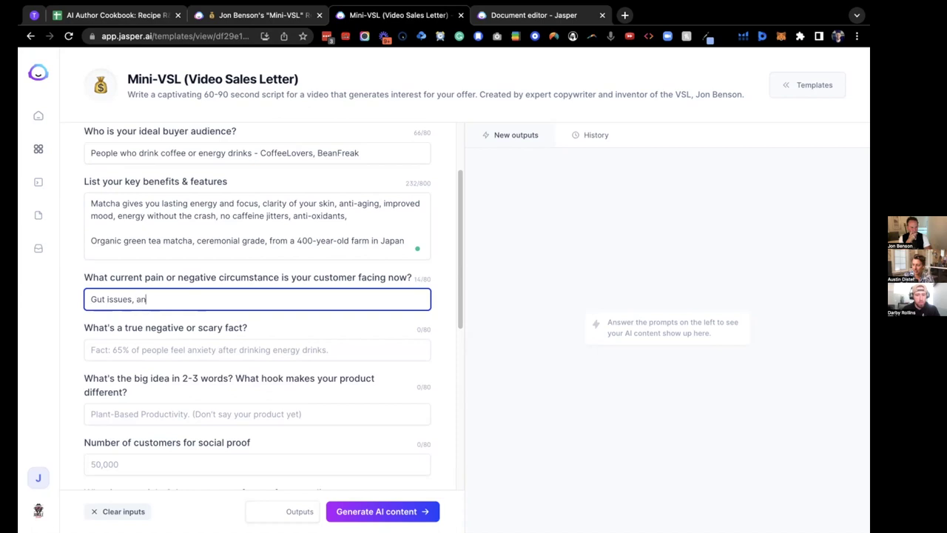
pyautogui.write('xiety from caffeine, mid-day crashes')
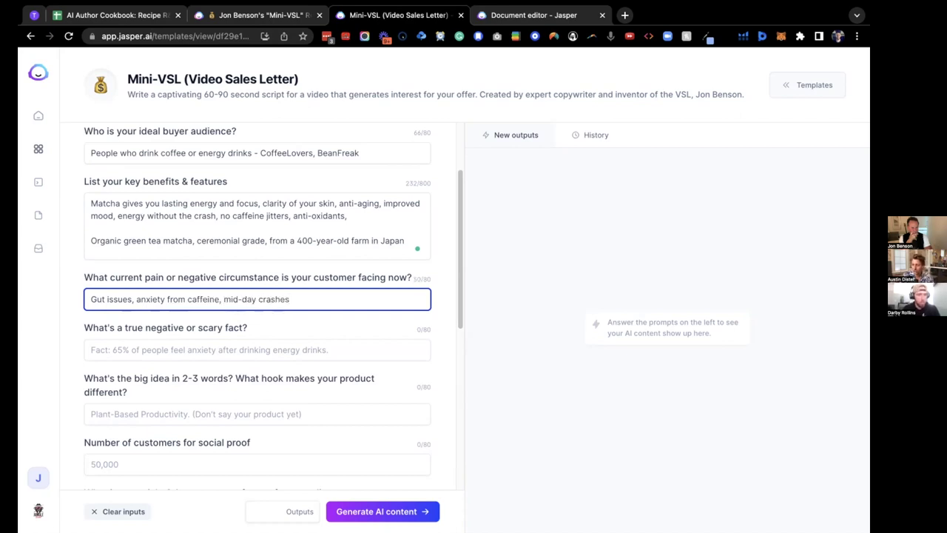
pyautogui.write(', ')
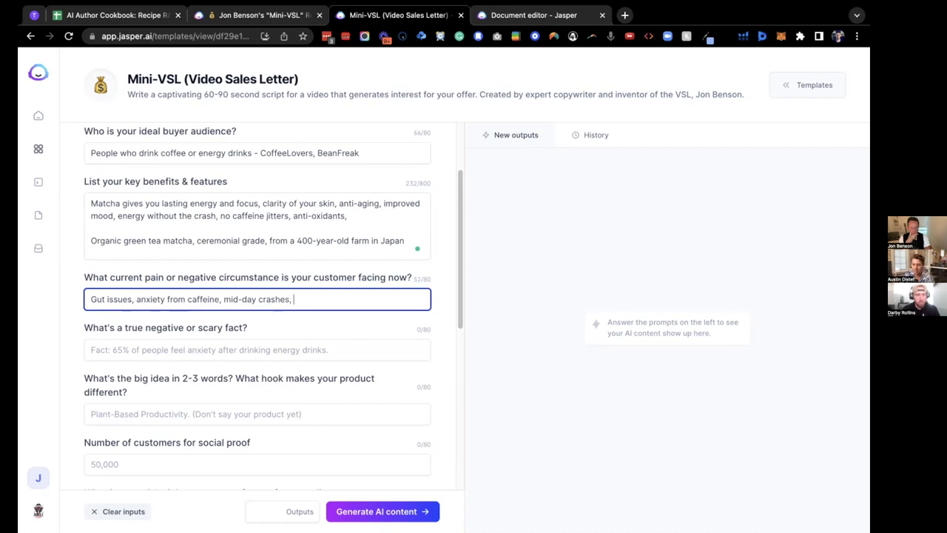
pyautogui.write('jitters, s')
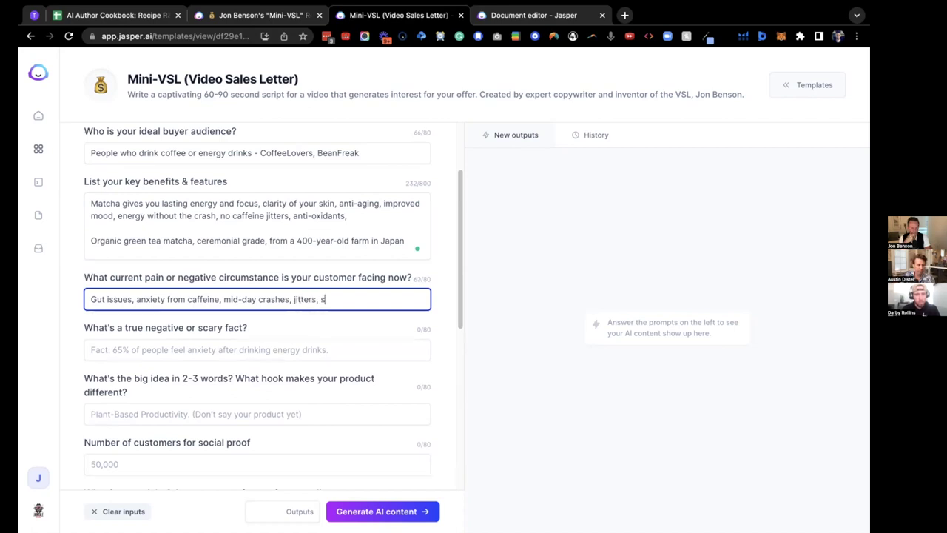
pyautogui.write('leepless ni')
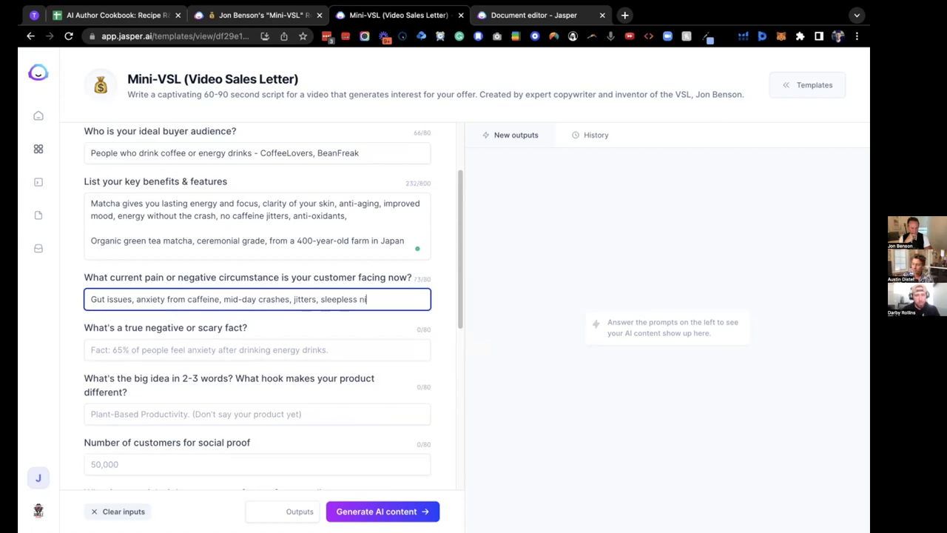
pyautogui.write('ghts')
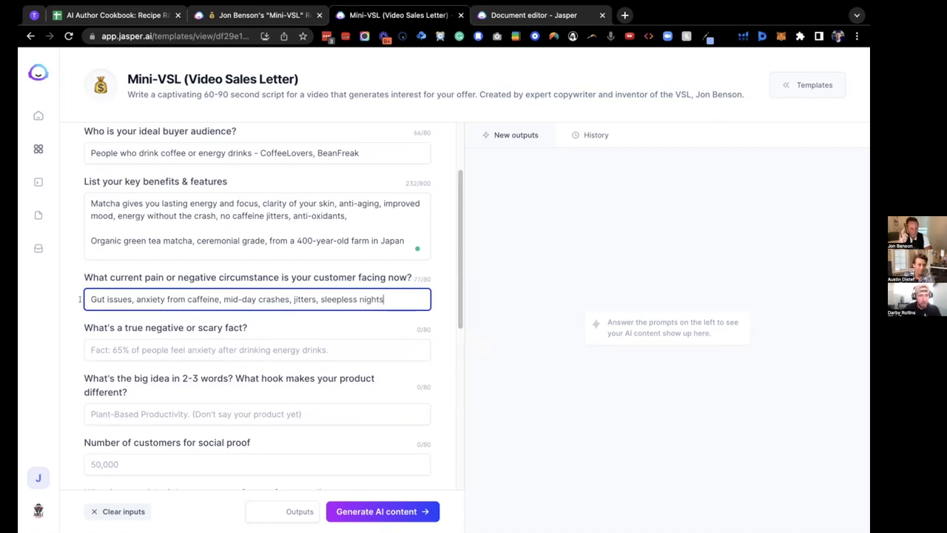
pyautogui.moveTo(87, 297); pyautogui.dragTo(374, 301)
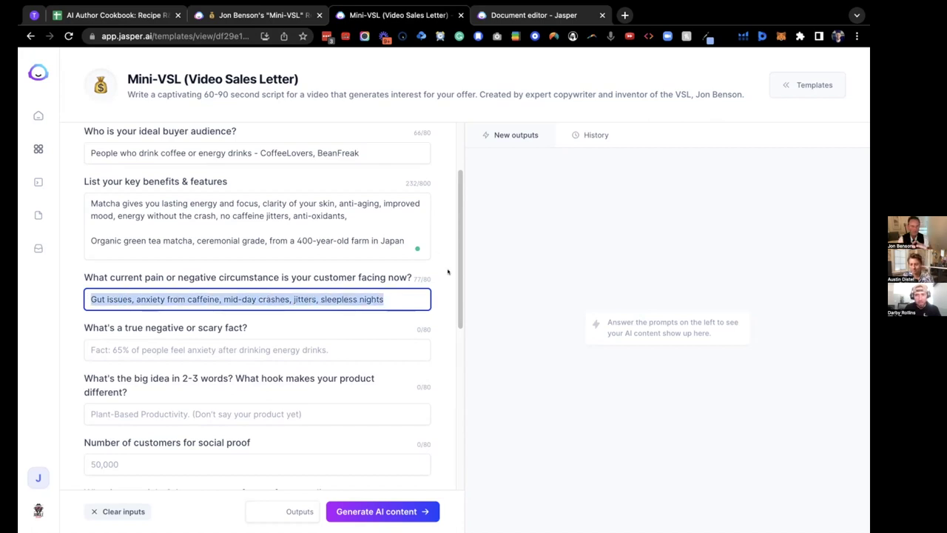
pyautogui.moveTo(432, 185); pyautogui.dragTo(399, 186)
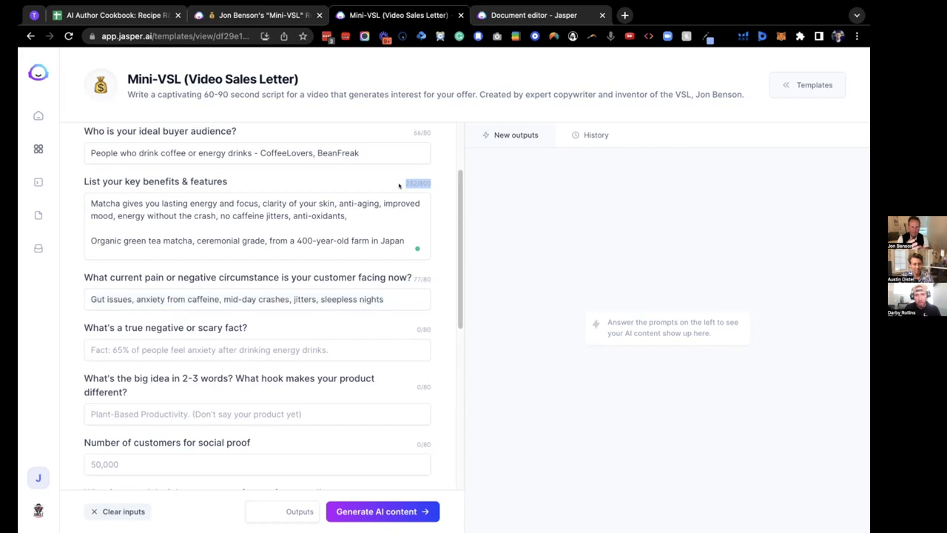
pyautogui.moveTo(71, 183); pyautogui.dragTo(237, 182)
pyautogui.click(400, 186)
pyautogui.moveTo(400, 186); pyautogui.dragTo(428, 179)
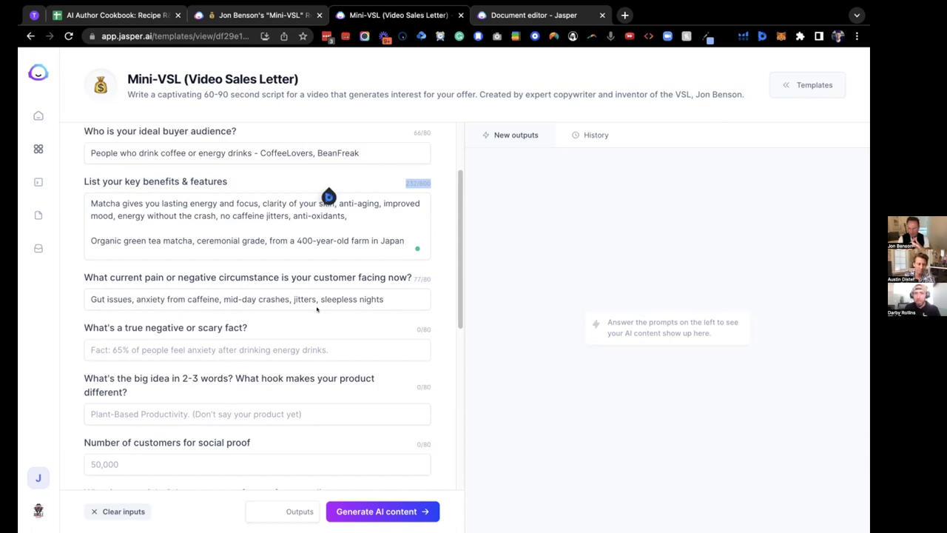
pyautogui.click(71, 285)
# Remove "from caffeine" after "anxiety" in the customer's current pain text.
pyautogui.scroll(-1, 78, 292)
pyautogui.scroll(-1, 77, 292)
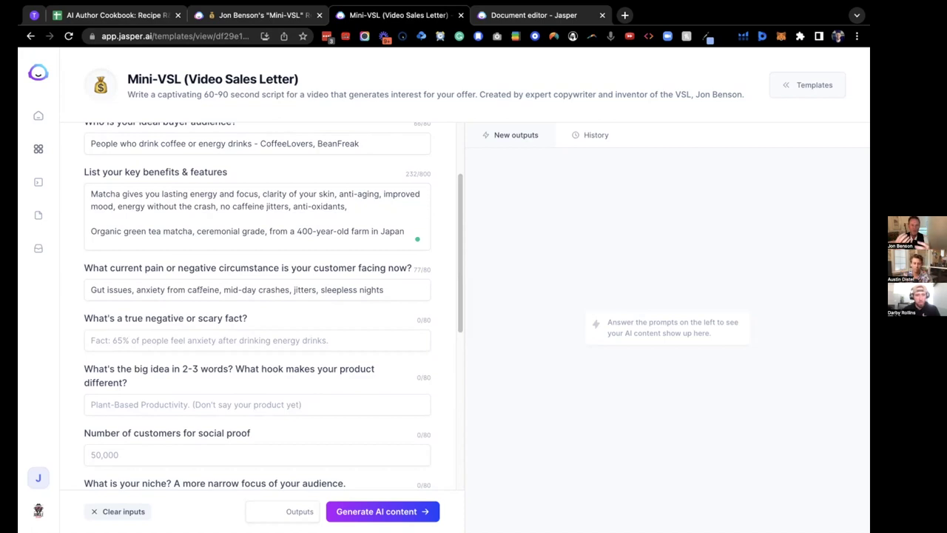
pyautogui.doubleClick(201, 289)
pyautogui.press('BackSpace')
pyautogui.press('BackSpace')
pyautogui.press('BackSpace')
pyautogui.press('BackSpace')
pyautogui.press('BackSpace')
pyautogui.press('BackSpace')
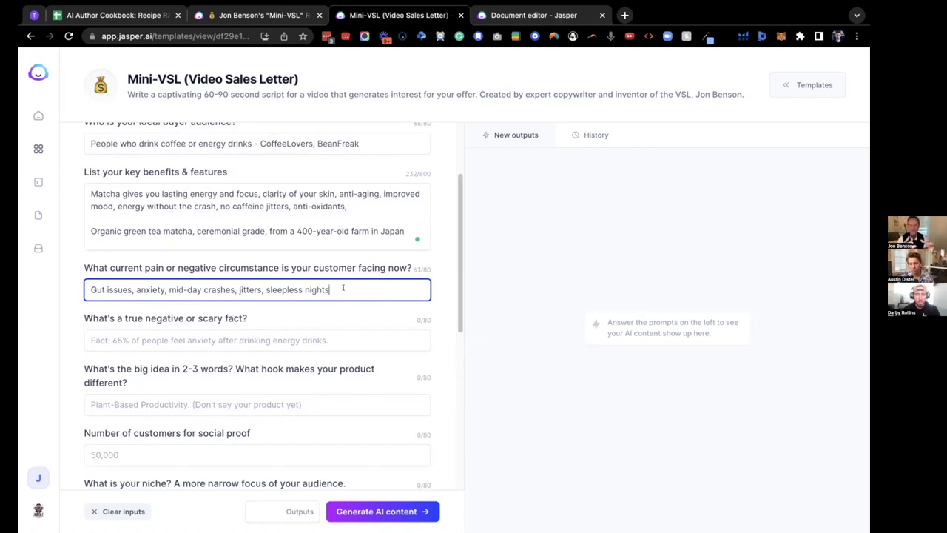
# Append " - Cortisol Curse" to the end of the customer's current pain text.
pyautogui.write('- Co')
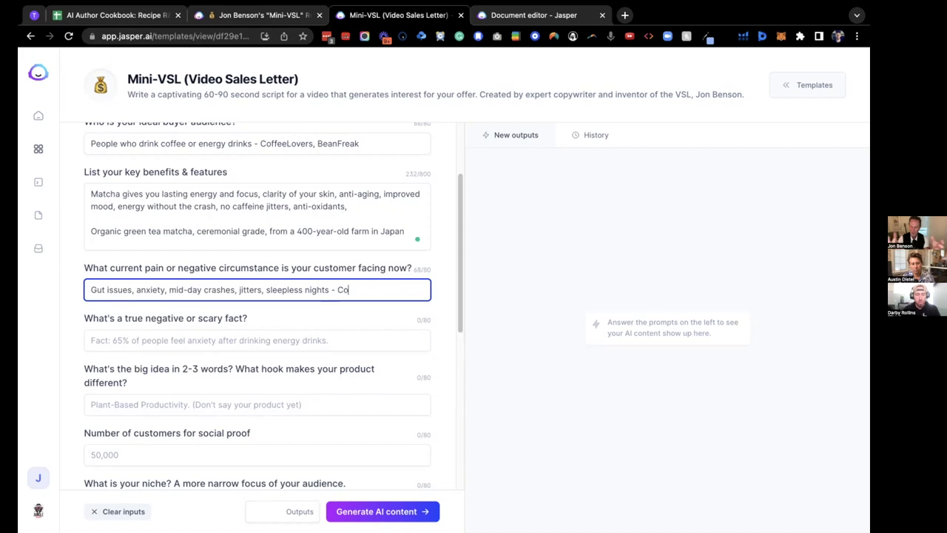
pyautogui.write('rtisol')
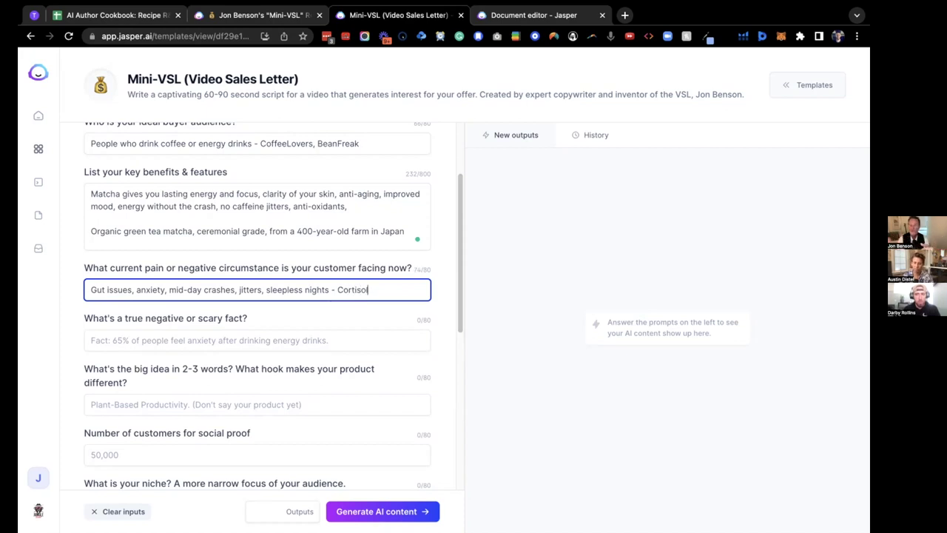
pyautogui.write(' Curse')
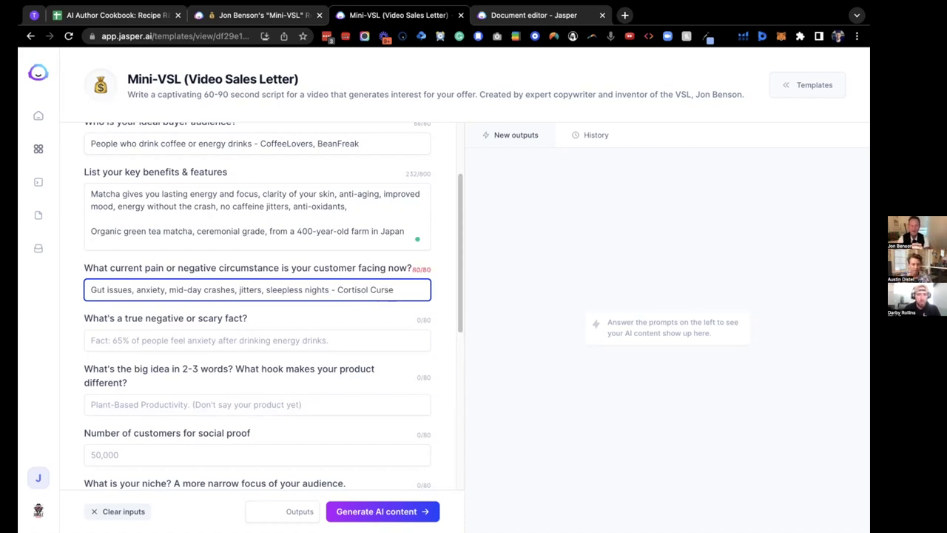
# Replace the dash before "Cortisol Curse" with a colon directly after "sleepless nights".
pyautogui.moveTo(338, 289); pyautogui.dragTo(396, 308)
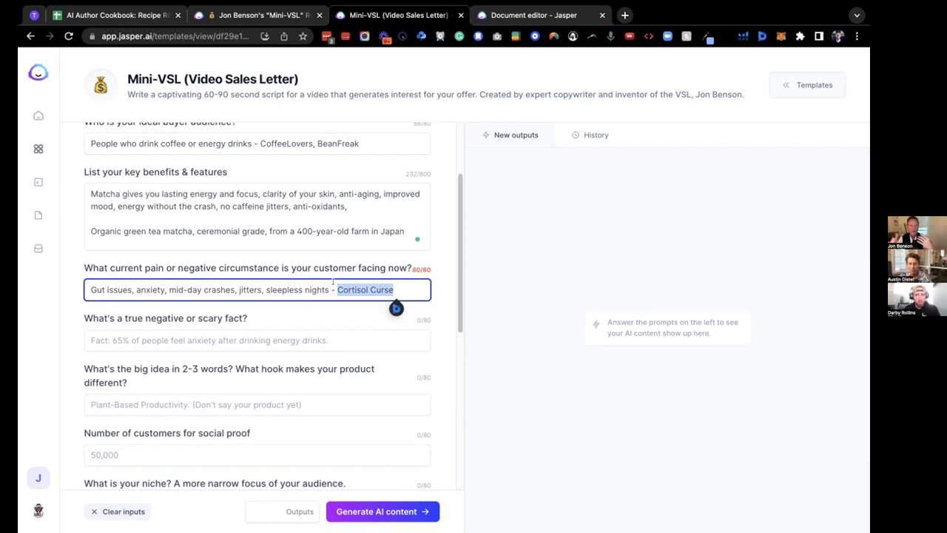
pyautogui.press('Left')
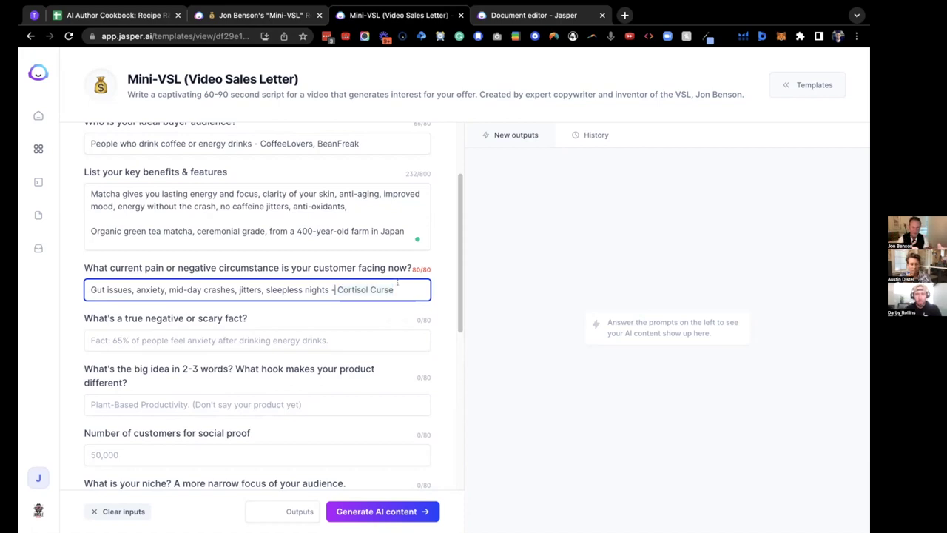
pyautogui.press('BackSpace')
pyautogui.press('BackSpace')
pyautogui.press('BackSpace')
pyautogui.write(':')
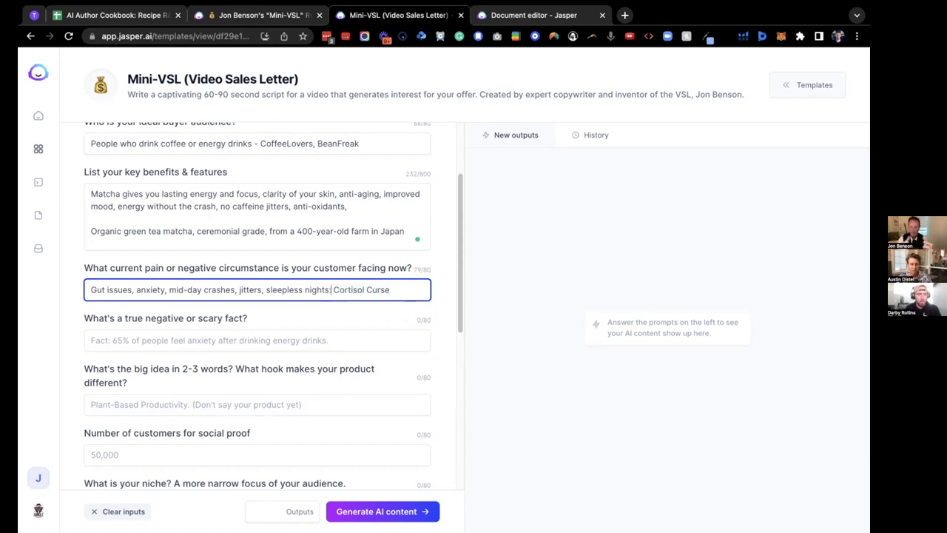
# Enter "65% of people feel anxiety after consuming energy drinks" as the true negative or scary fact.
pyautogui.scroll(-1, 271, 267)
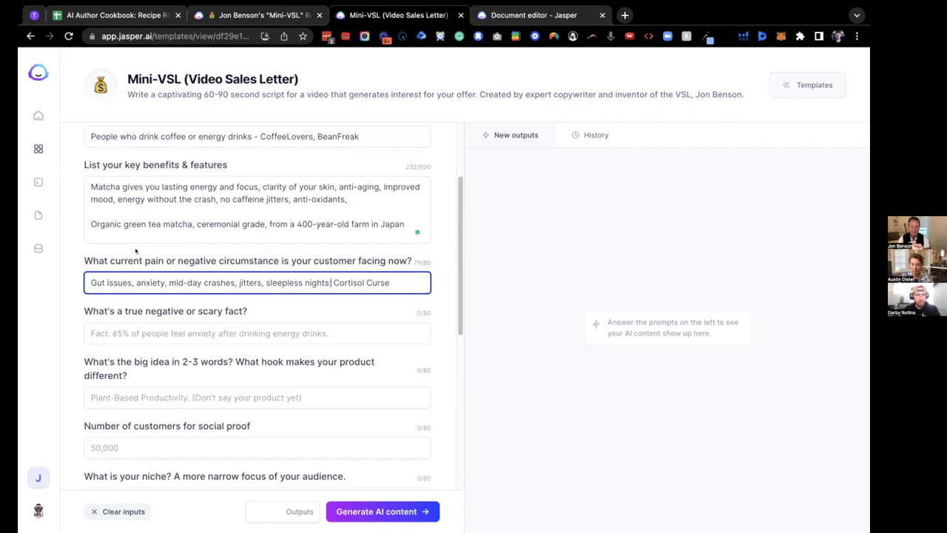
pyautogui.click(75, 301)
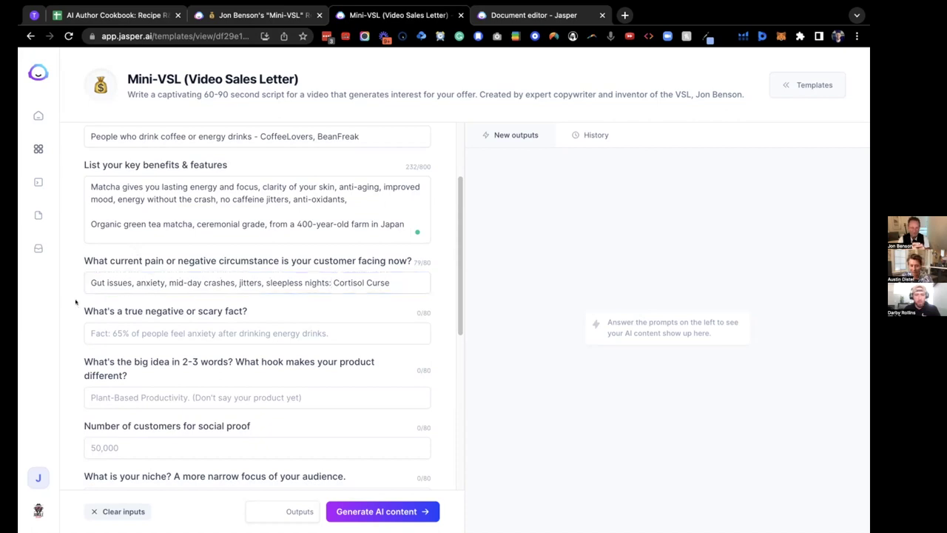
pyautogui.scroll(-1, 76, 301)
pyautogui.scroll(-1, 75, 301)
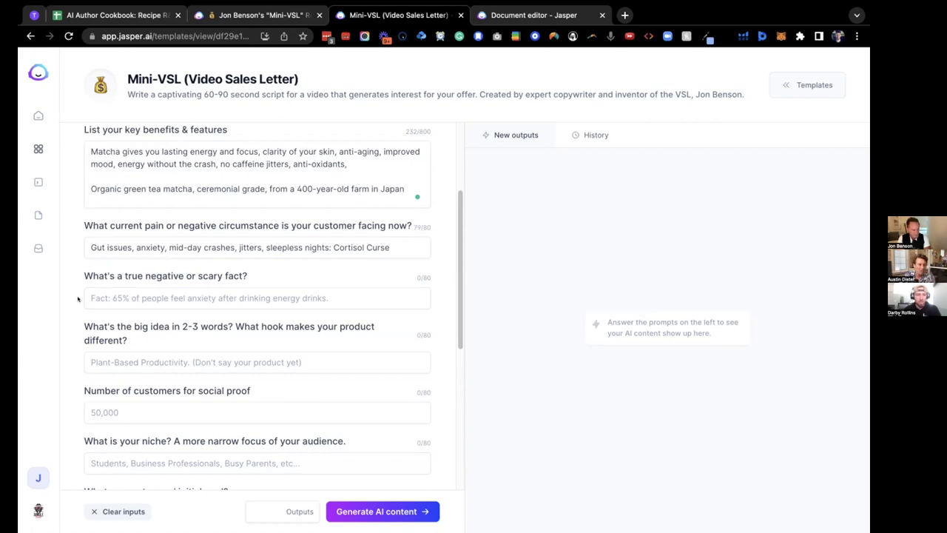
pyautogui.click(86, 297)
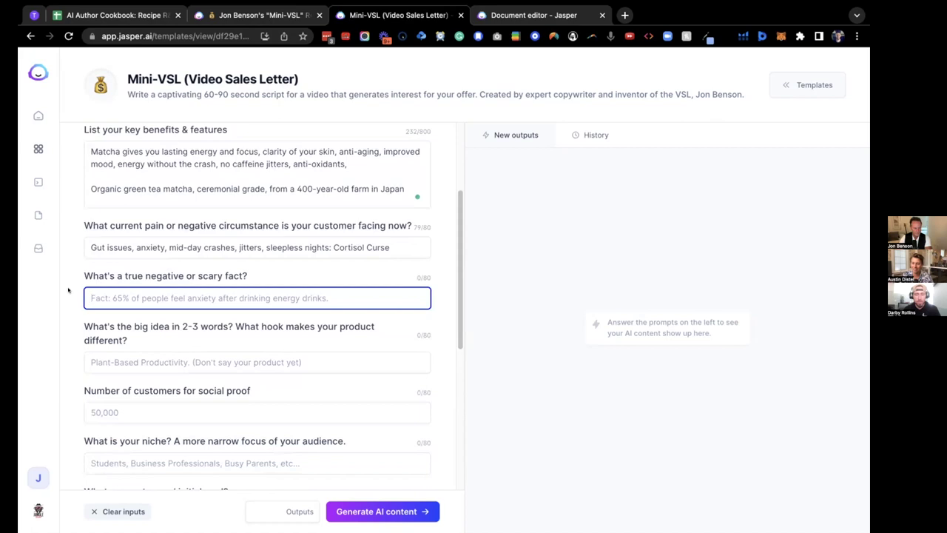
pyautogui.write('65% of people feel')
pyautogui.write('an')
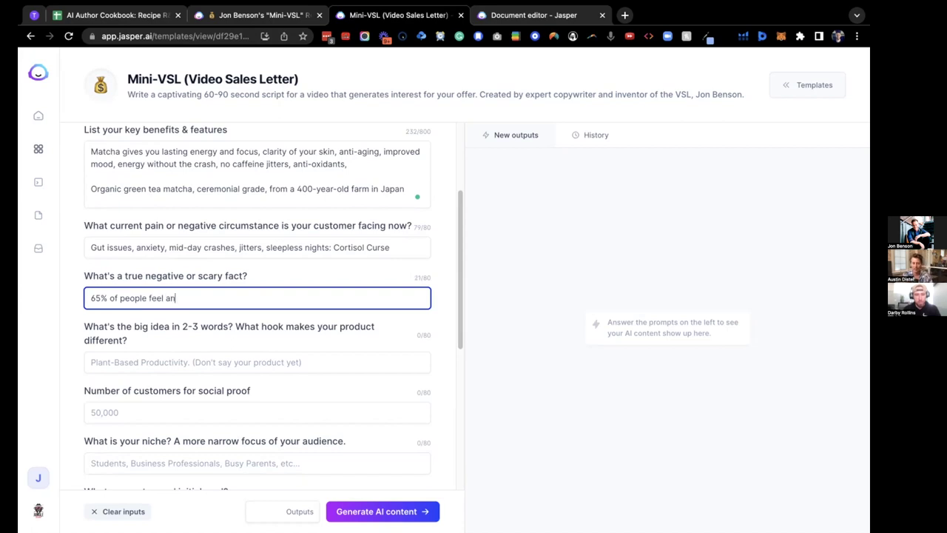
pyautogui.write('xiety afte')
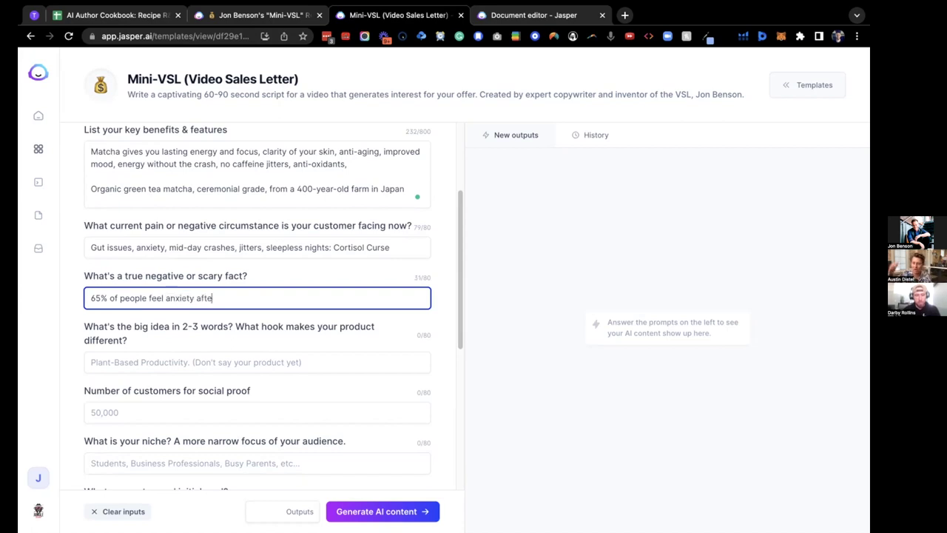
pyautogui.write('r consuming ene')
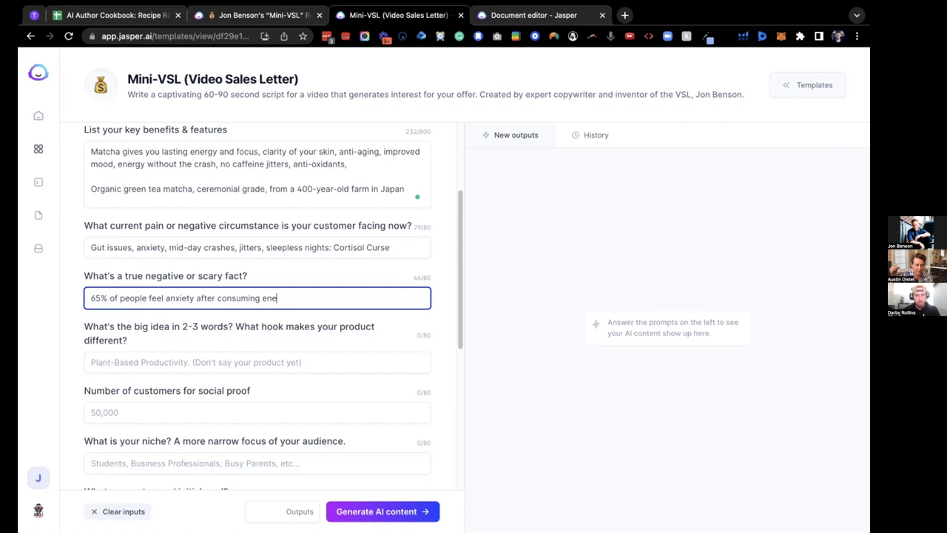
pyautogui.write('rgy drinks')
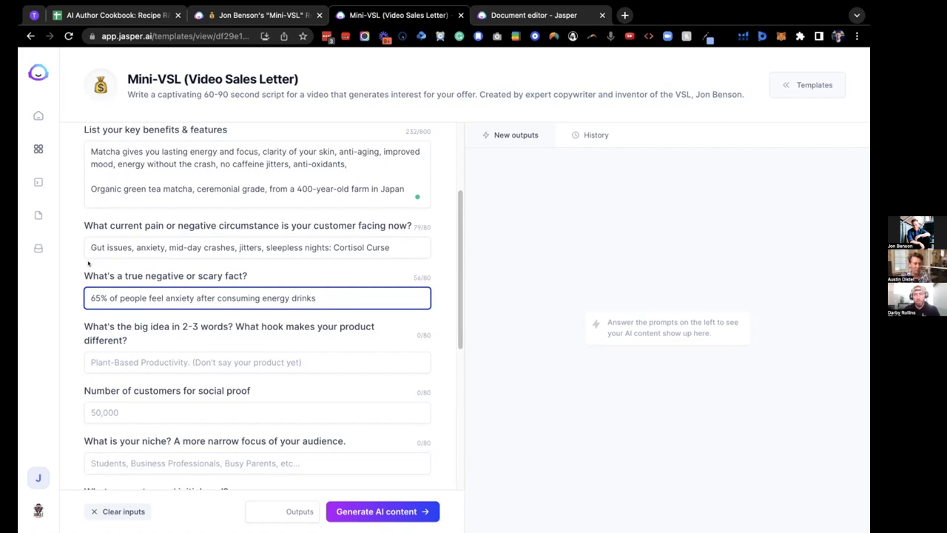
# Enter "Plant-Based Productivity" as the big idea that makes the product different.
pyautogui.scroll(-2, 89, 268)
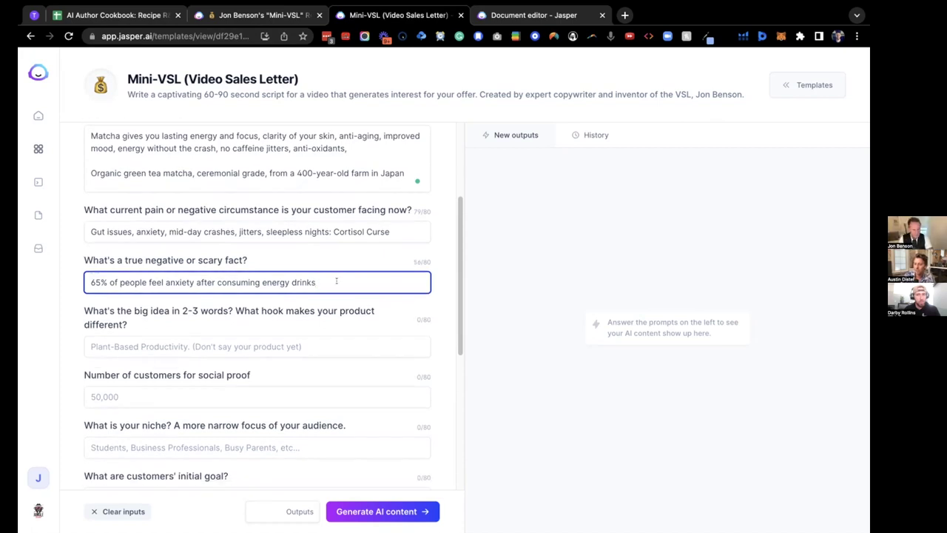
pyautogui.moveTo(330, 277); pyautogui.dragTo(78, 288)
pyautogui.scroll(-3, 69, 296)
pyautogui.scroll(-2, 95, 282)
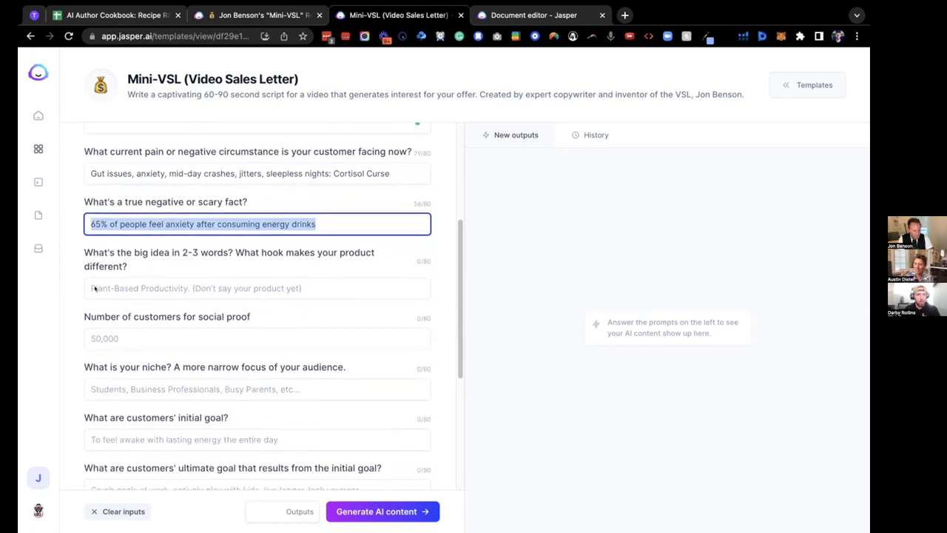
pyautogui.scroll(-1, 96, 296)
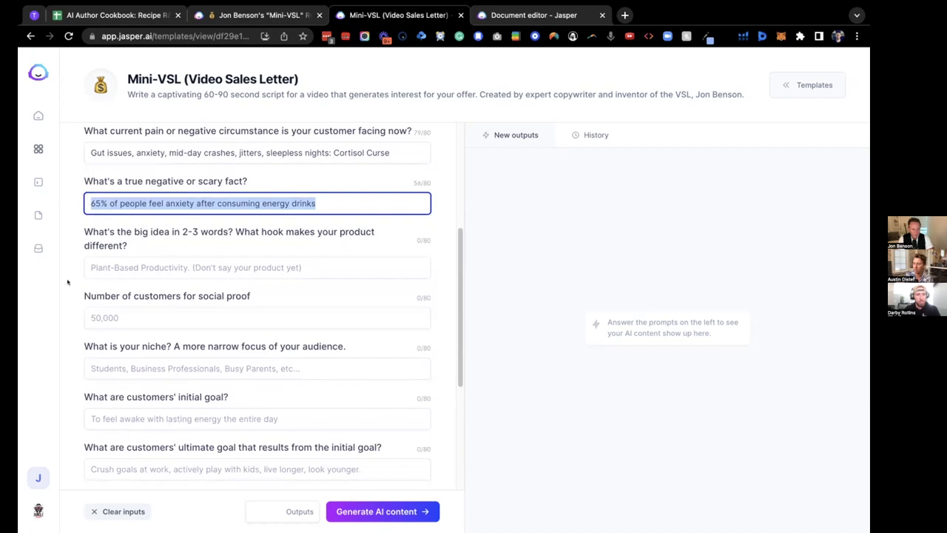
pyautogui.click(68, 282)
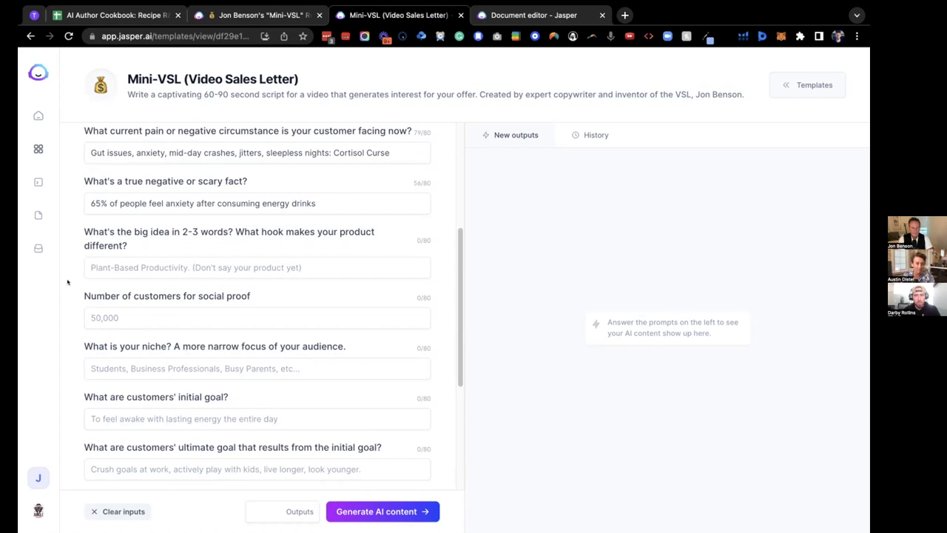
pyautogui.click(91, 267)
pyautogui.write('Plant-')
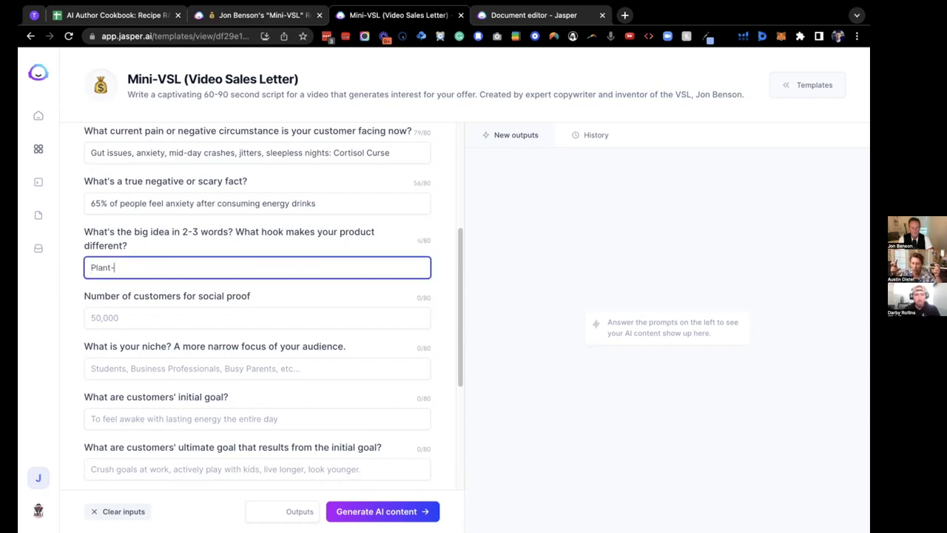
pyautogui.write('Based Productivity')
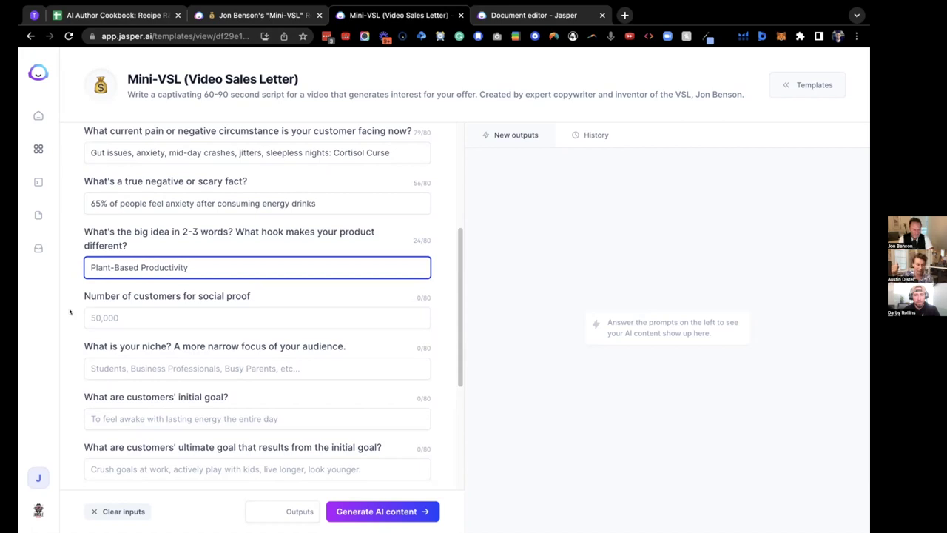
pyautogui.click(70, 312)
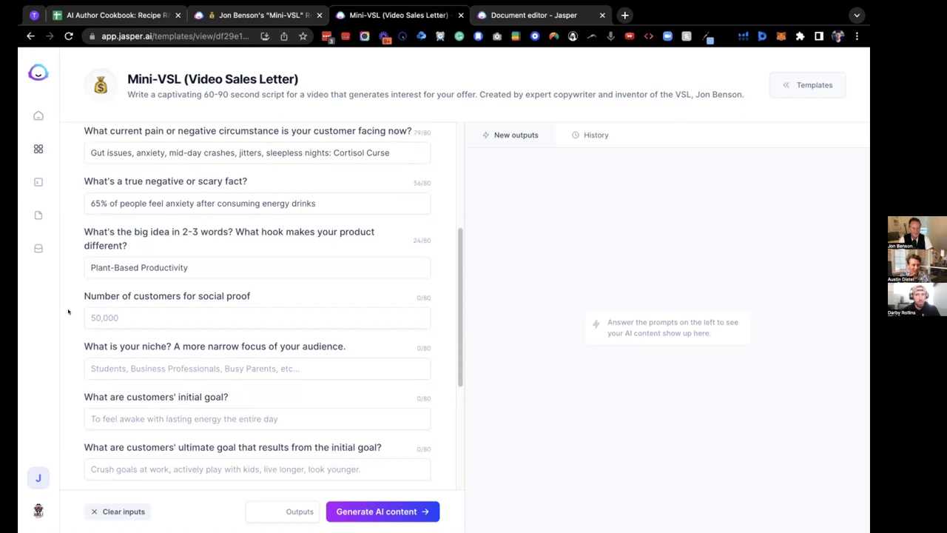
# Set the number of customers for social proof to 30,000.
pyautogui.moveTo(84, 296); pyautogui.dragTo(251, 296)
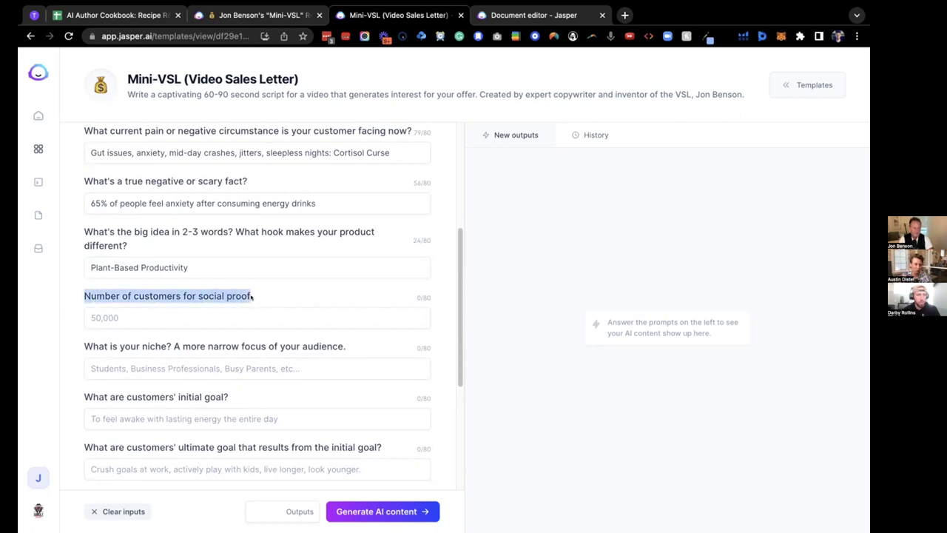
pyautogui.click(249, 293)
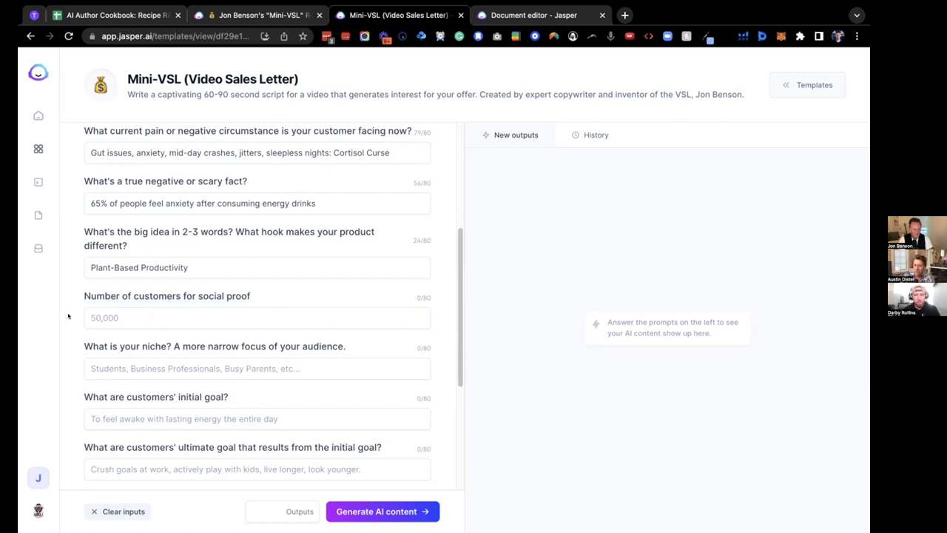
pyautogui.click(148, 318)
pyautogui.write('3')
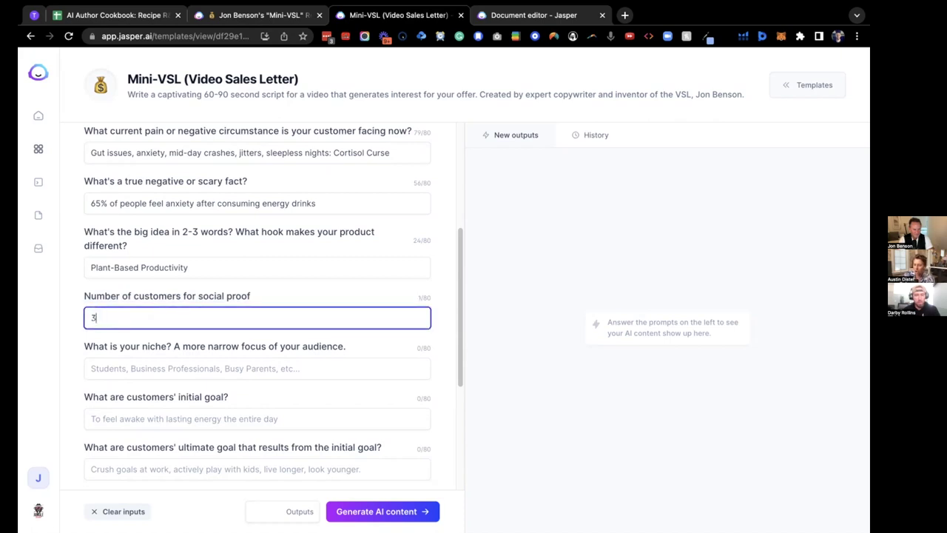
pyautogui.write('0,000')
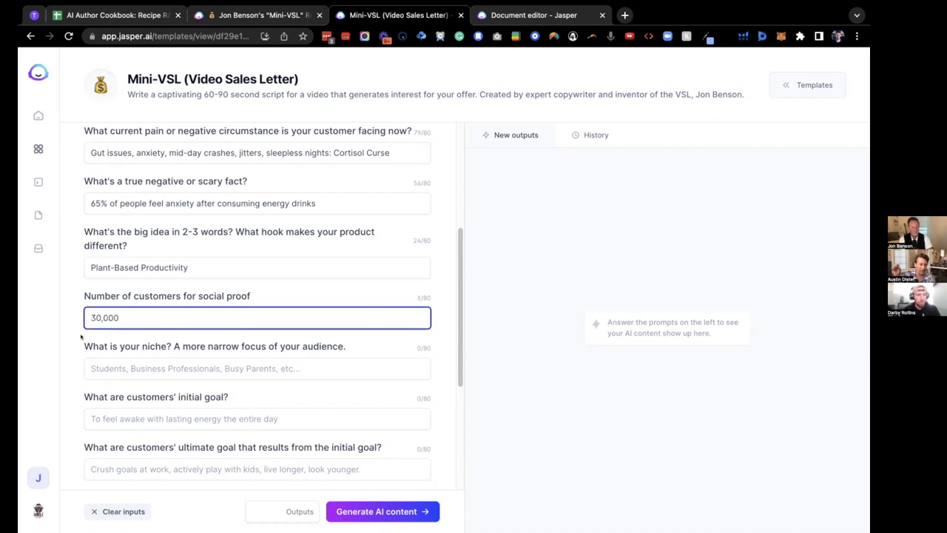
pyautogui.click(78, 358)
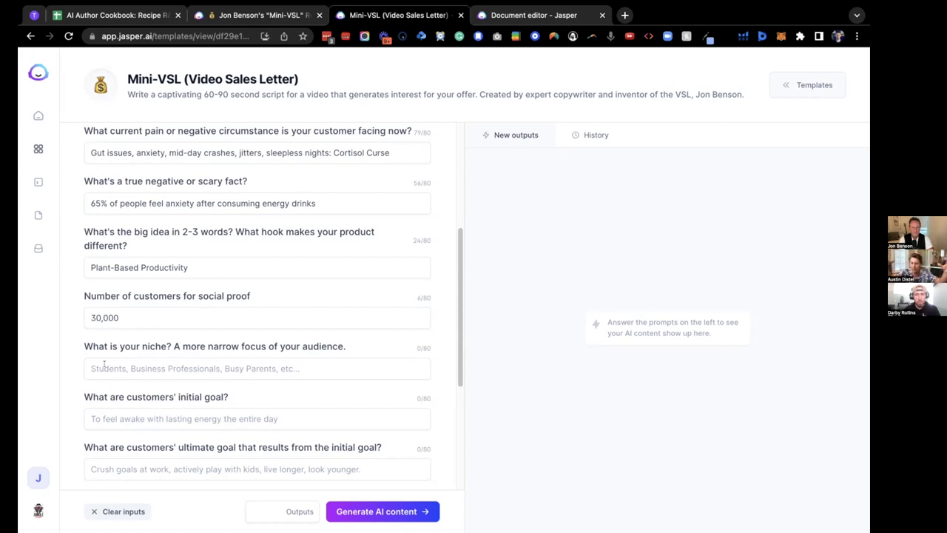
# Enter "Caffeine Drinks" as the niche that narrows the audience.
pyautogui.click(103, 367)
pyautogui.write('Caffeine Drinks')
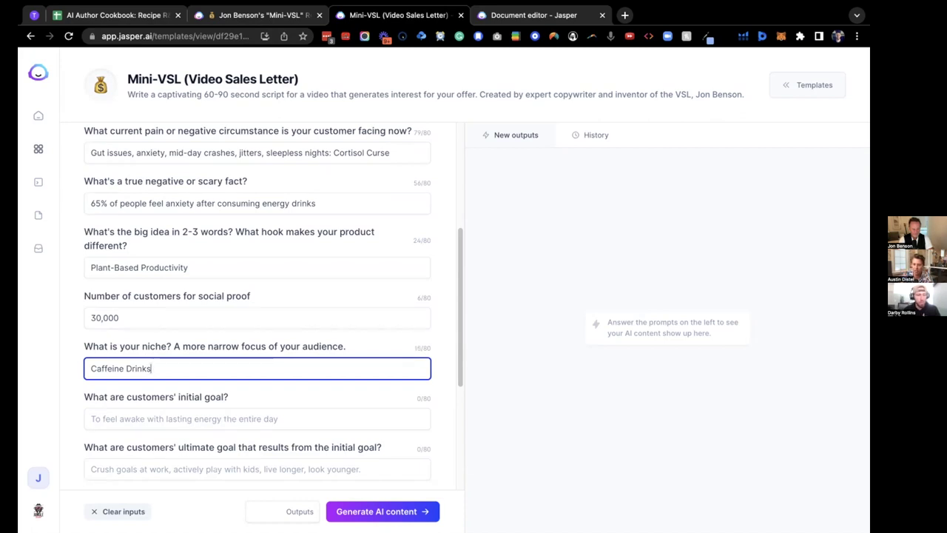
pyautogui.click(110, 346)
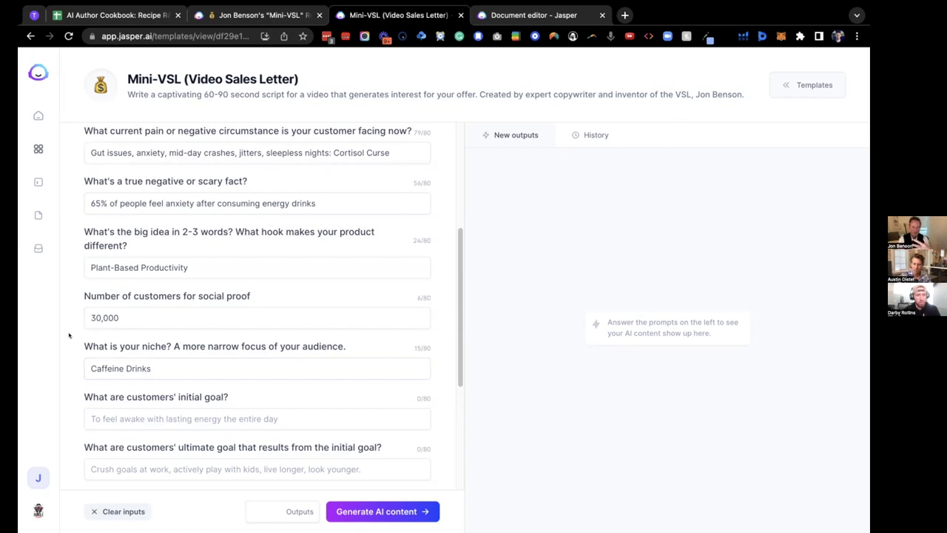
pyautogui.click(96, 362)
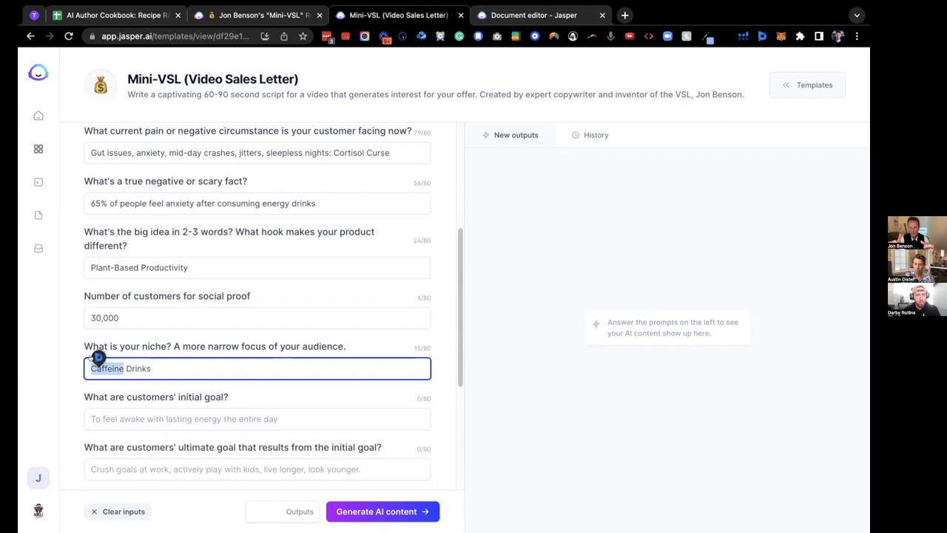
pyautogui.click(76, 330)
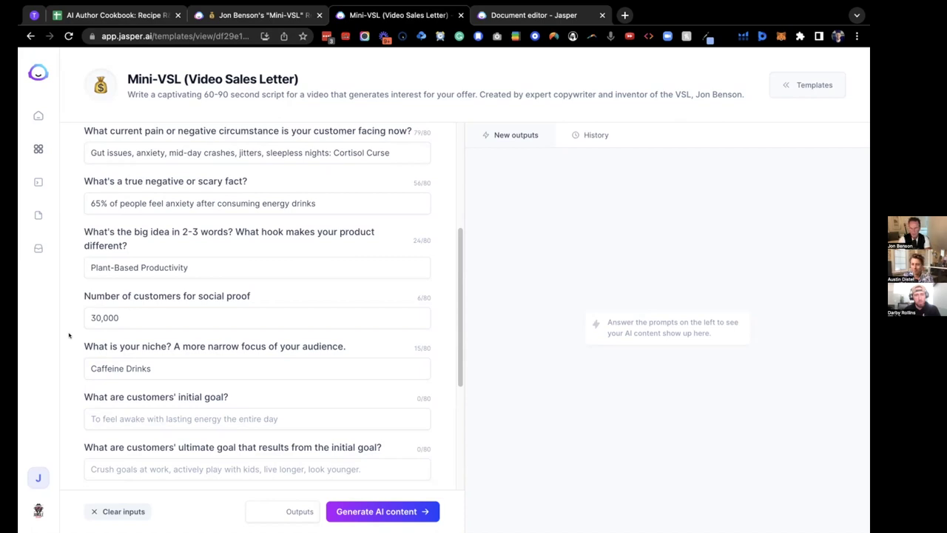
# Replace the whole niche text with lowercase "caffeine drinks".
pyautogui.click(111, 367)
pyautogui.hotkey('ctrl', 'a')
pyautogui.write('caffeine drinks')
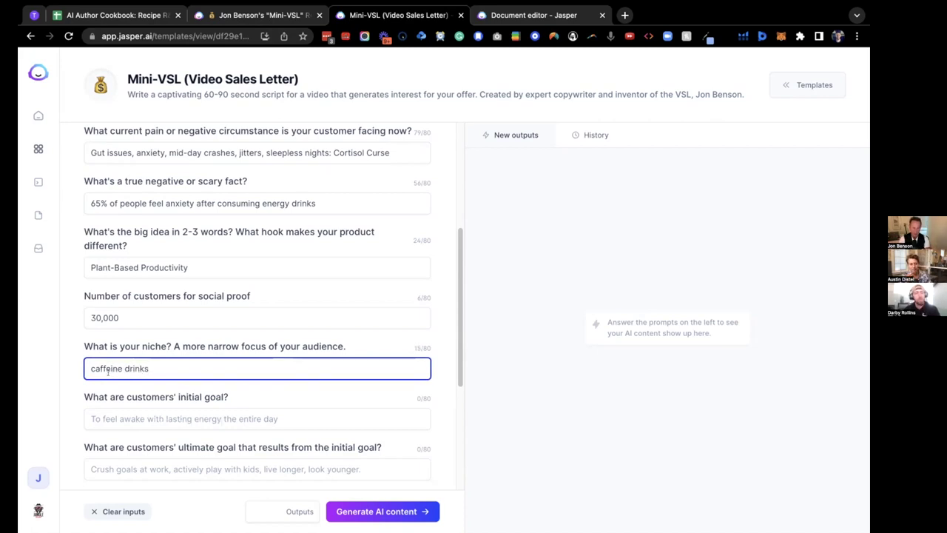
pyautogui.click(69, 367)
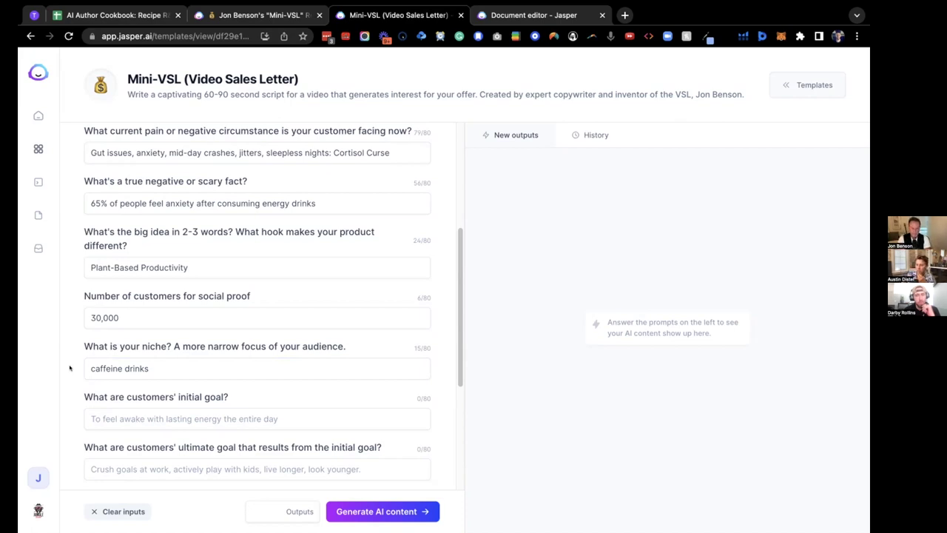
# Enter "Lasting energy, feeling of awakeness" as the customers' initial goal.
pyautogui.scroll(-5, 69, 367)
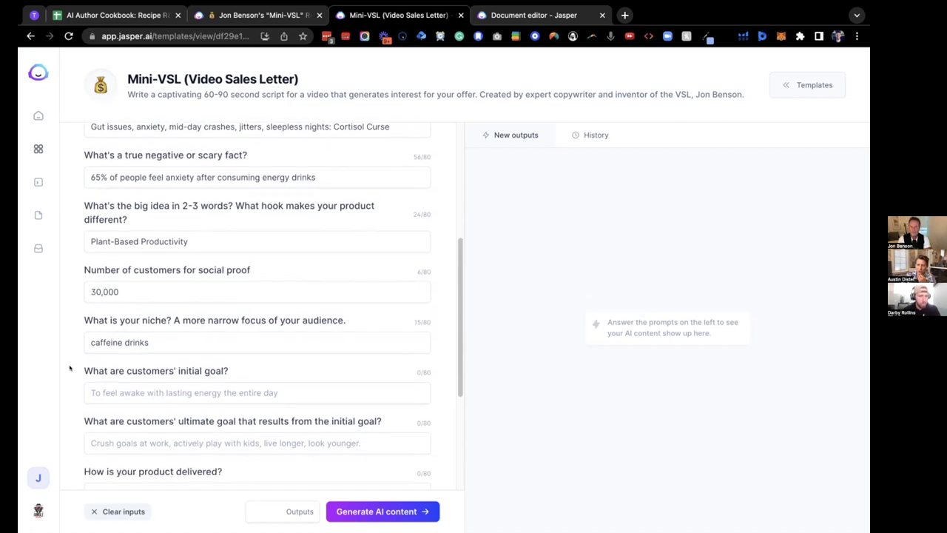
pyautogui.scroll(-1, 69, 367)
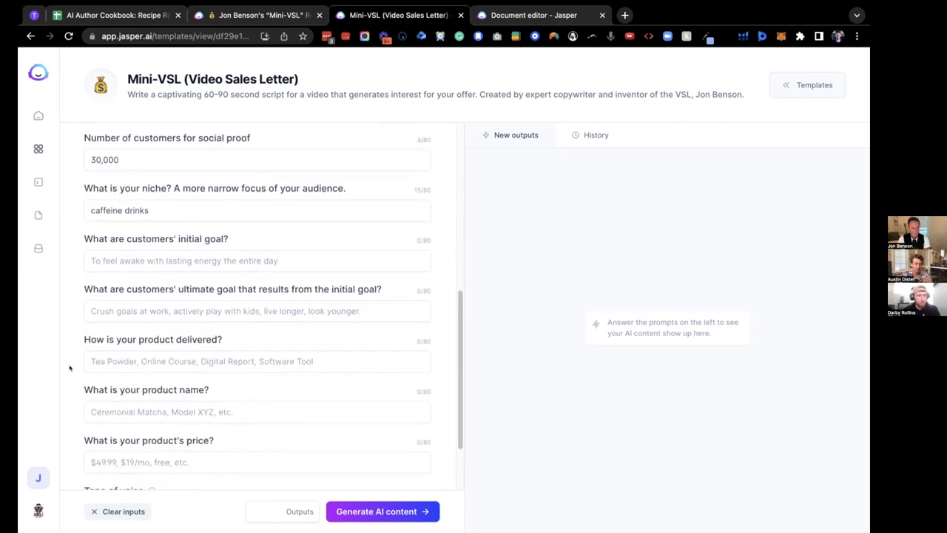
pyautogui.scroll(-1, 70, 367)
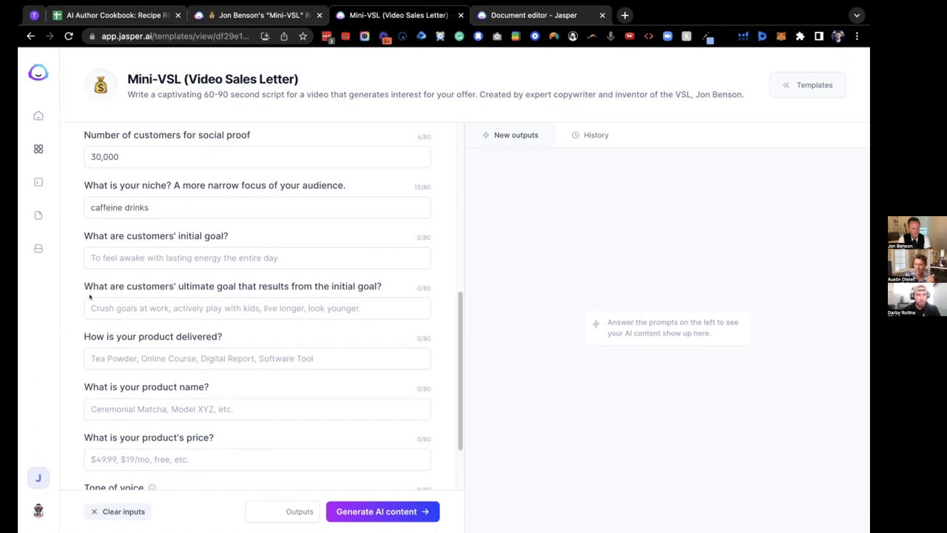
pyautogui.click(105, 258)
pyautogui.write('Lastin')
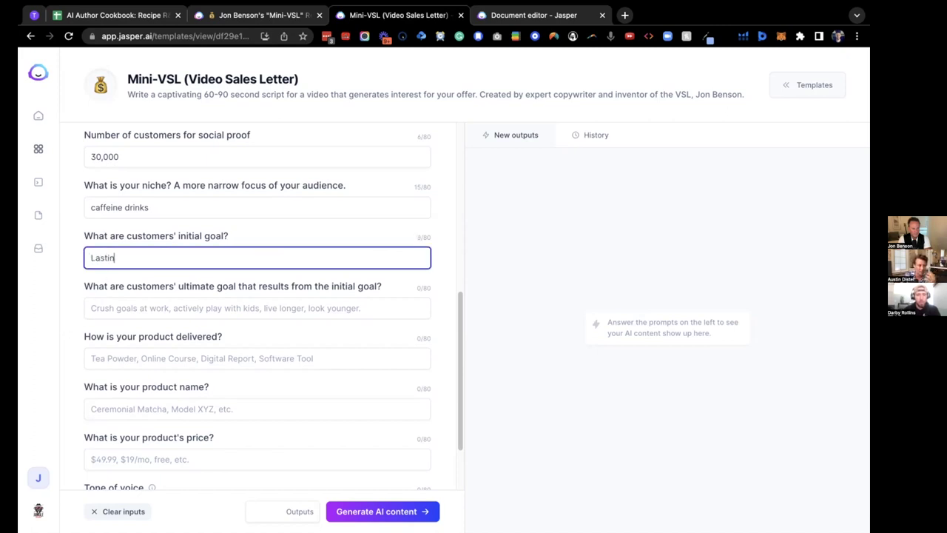
pyautogui.write('g energy, feel')
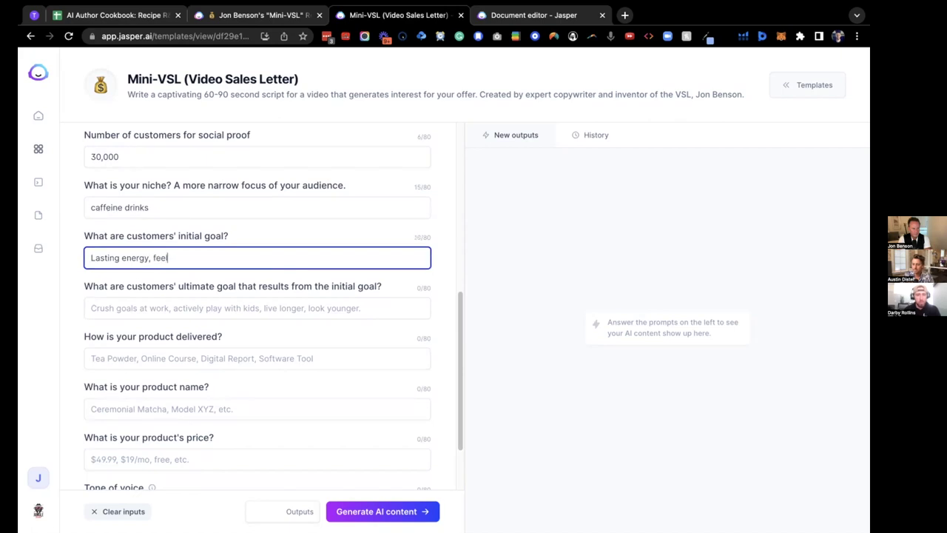
pyautogui.write('ing of awakeness')
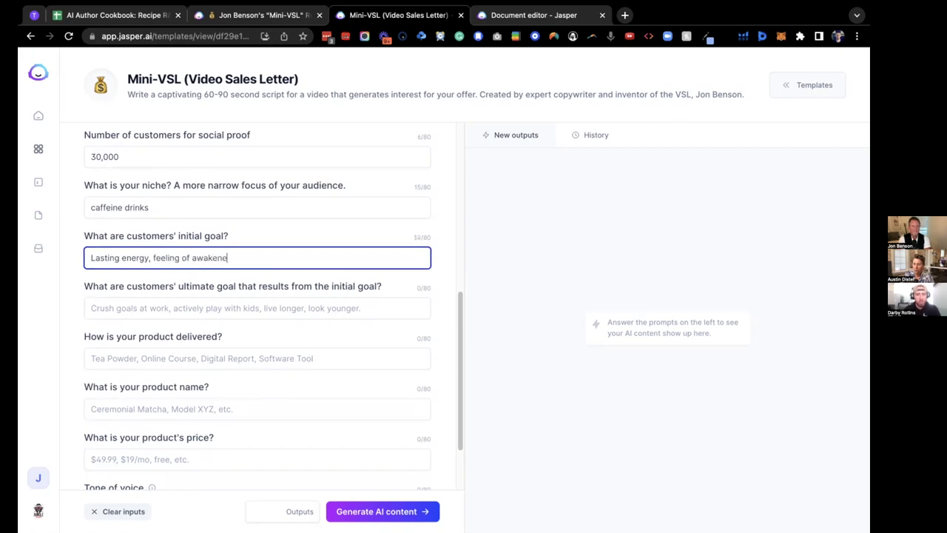
# Replace "awakeness" with "alertness" in the customers' initial goal so it reads "Lasting energy, feeling of alertness".
pyautogui.doubleClick(213, 258)
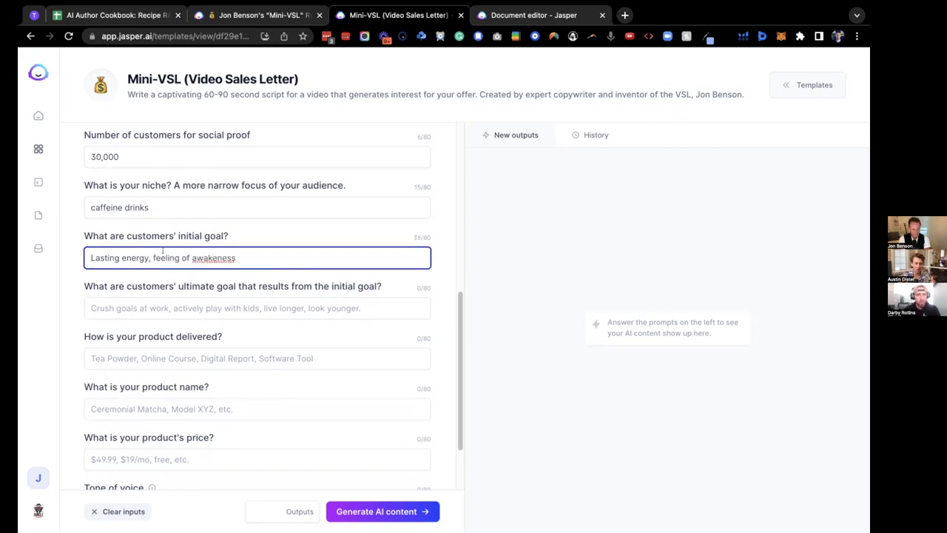
pyautogui.rightClick(213, 260)
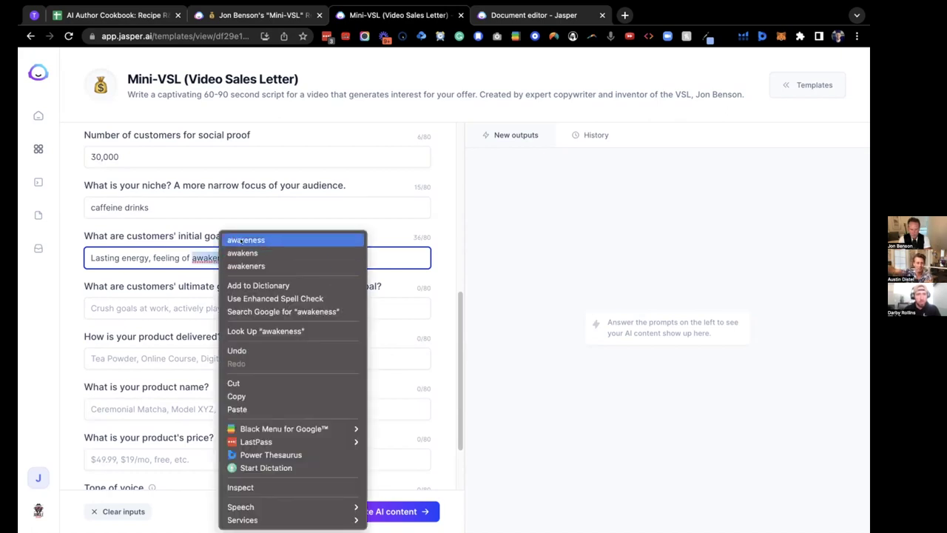
pyautogui.click(241, 241)
pyautogui.doubleClick(215, 257)
pyautogui.write('aletness')
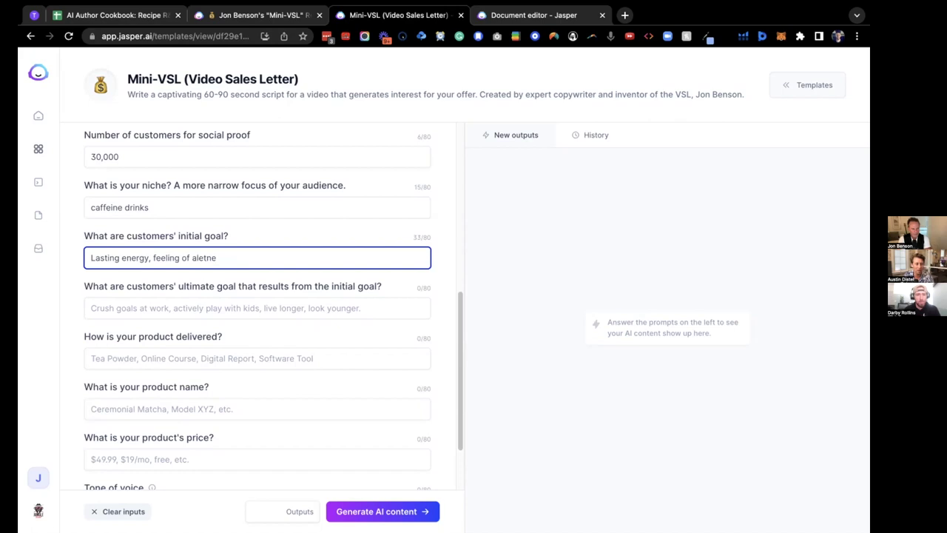
pyautogui.doubleClick(208, 257)
pyautogui.click(201, 257)
pyautogui.write('r')
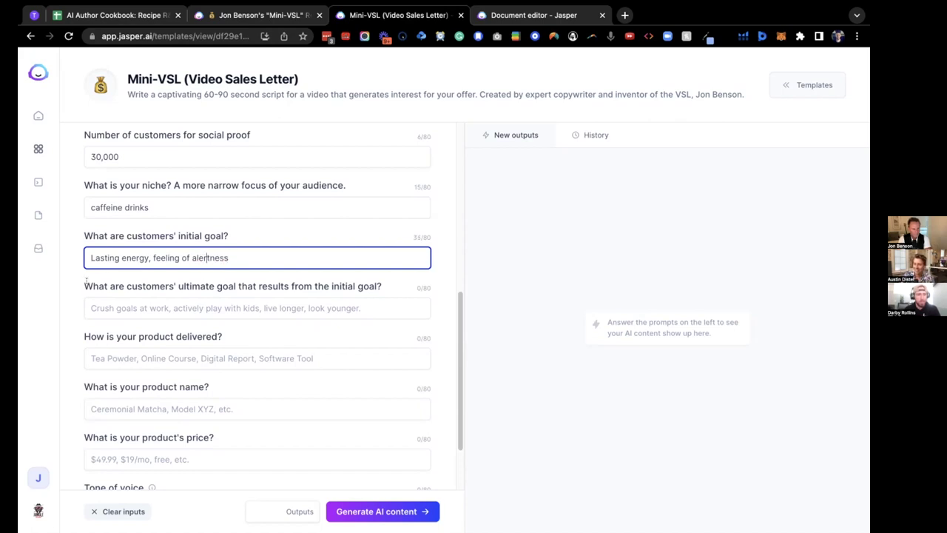
pyautogui.click(78, 286)
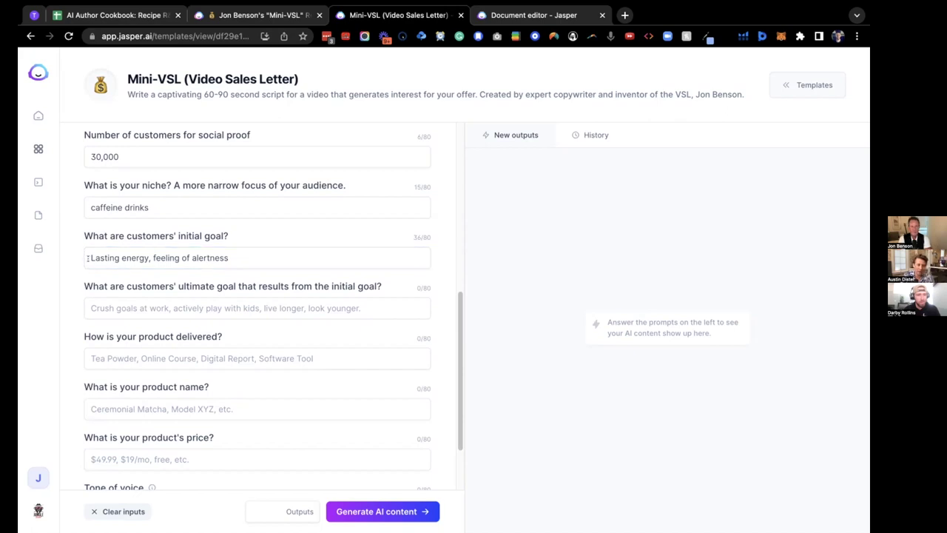
# Enter "be productive at work, show up as a leader, energy to play with kids" as the customers' ultimate goal.
pyautogui.click(113, 307)
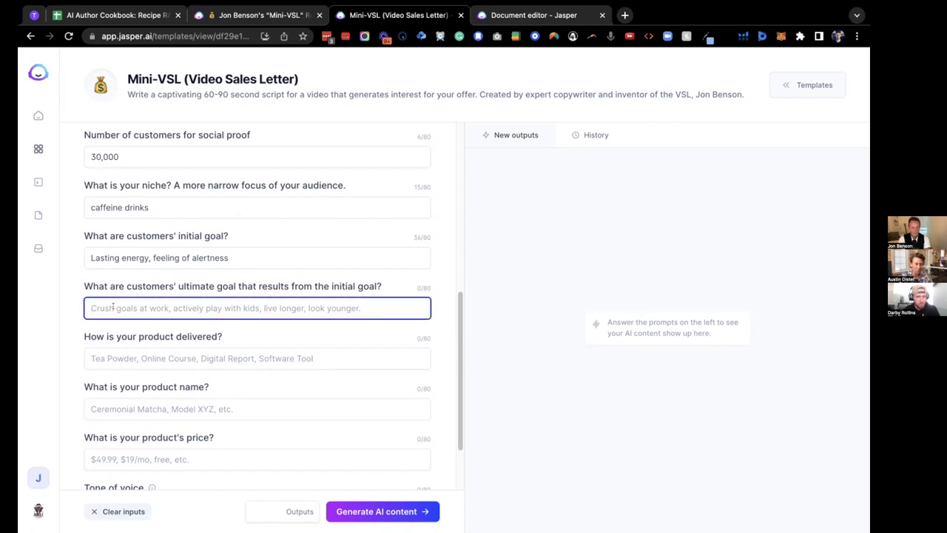
pyautogui.write('b')
pyautogui.write('duc')
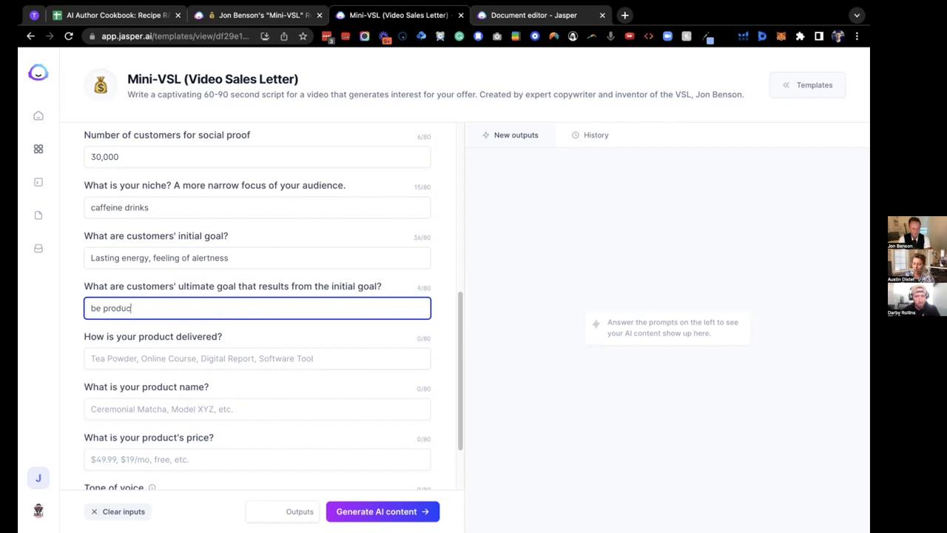
pyautogui.write('tive at work. sh')
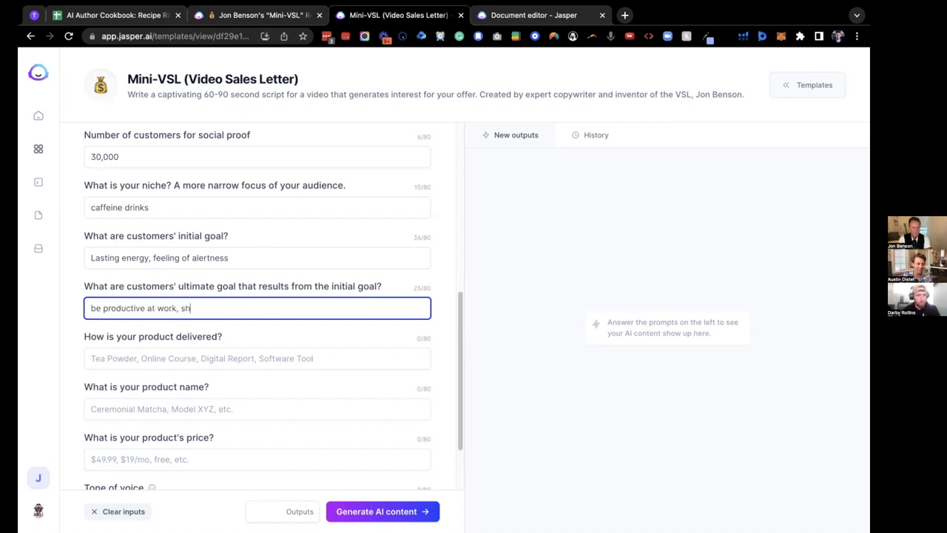
pyautogui.write('ow up as a lead')
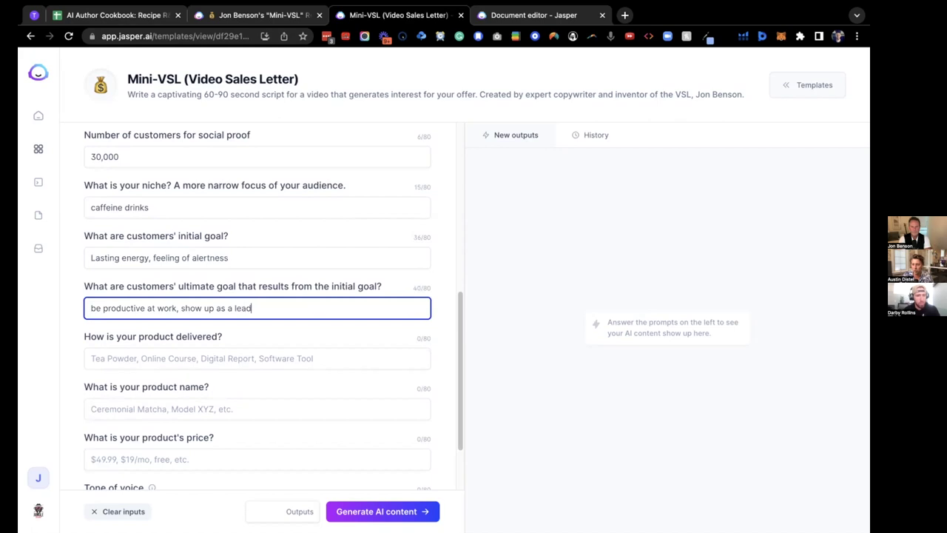
pyautogui.write('er, ')
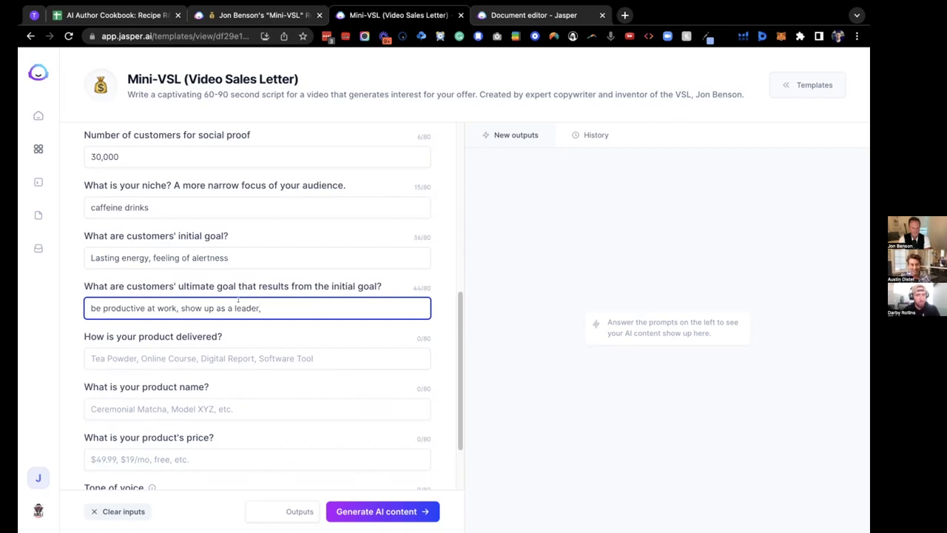
pyautogui.write('ene')
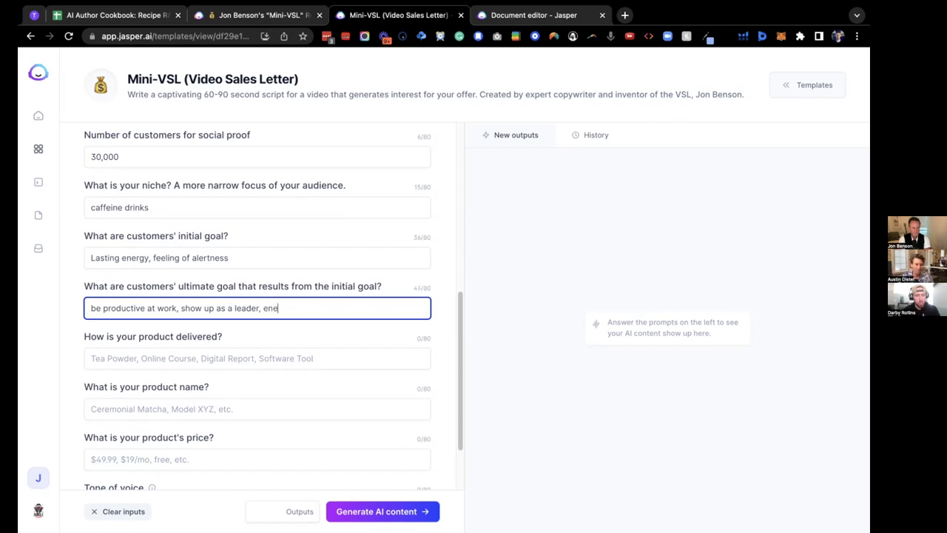
pyautogui.write('rgy to')
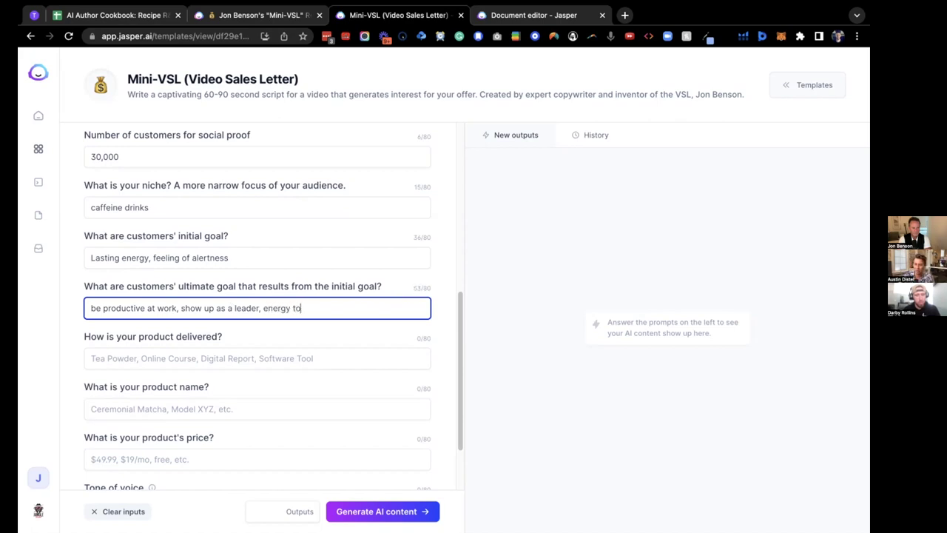
pyautogui.write(' play with kids')
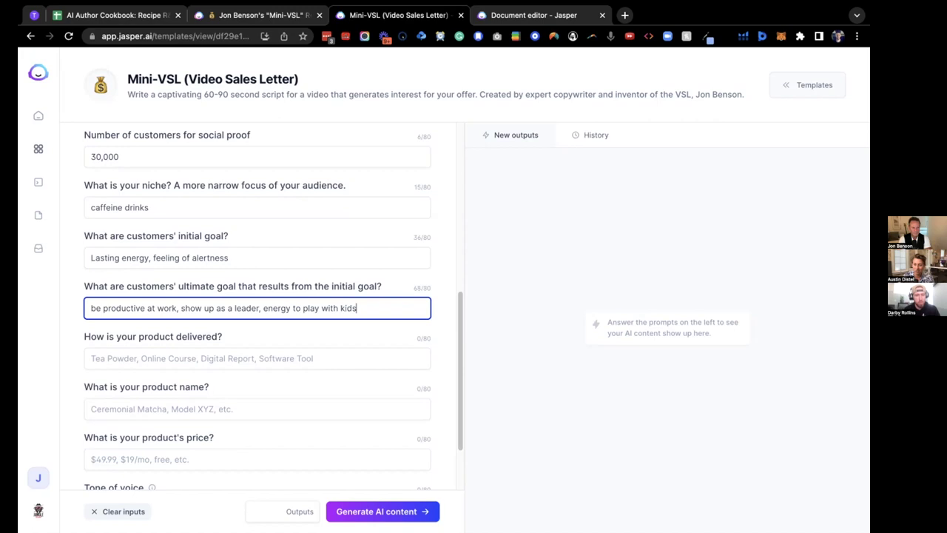
pyautogui.write(', great work')
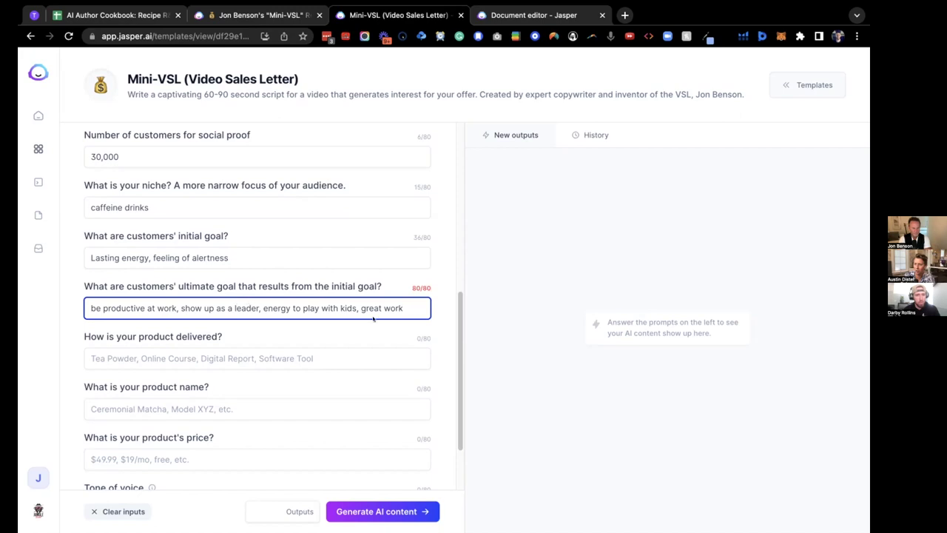
pyautogui.press('BackSpace')
pyautogui.press('BackSpace')
pyautogui.press('BackSpace')
pyautogui.press('BackSpace')
pyautogui.press('BackSpace')
pyautogui.press('BackSpace')
pyautogui.press('BackSpace')
pyautogui.press('BackSpace')
pyautogui.press('BackSpace')
pyautogui.press('BackSpace')
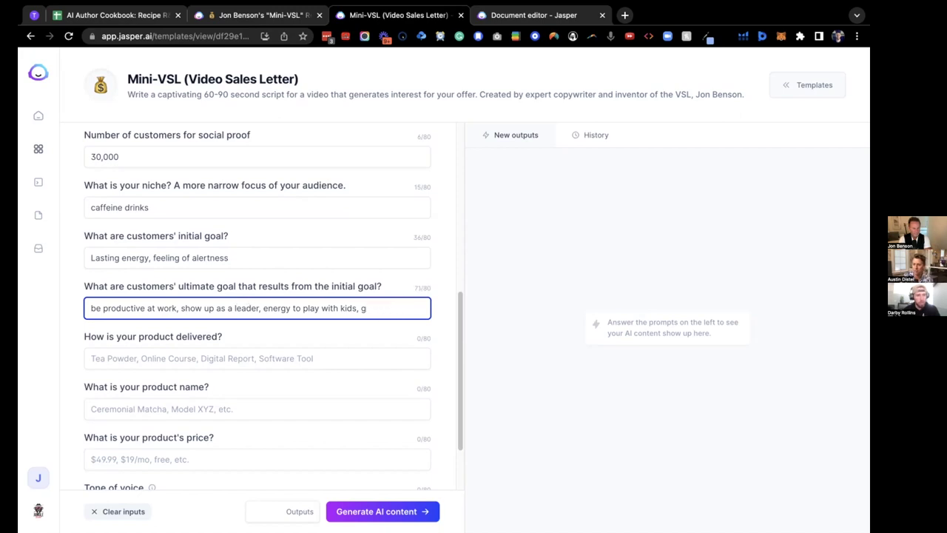
pyautogui.press('BackSpace')
pyautogui.press('BackSpace')
# Reword the start of the customers' ultimate goal to "more productive", dropping "at work".
pyautogui.doubleClick(96, 308)
pyautogui.write('more')
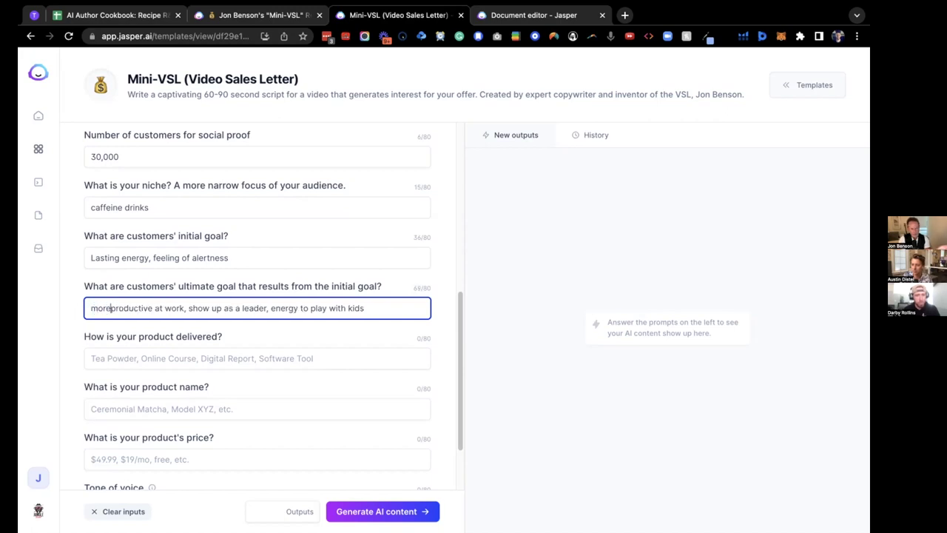
pyautogui.doubleClick(171, 305)
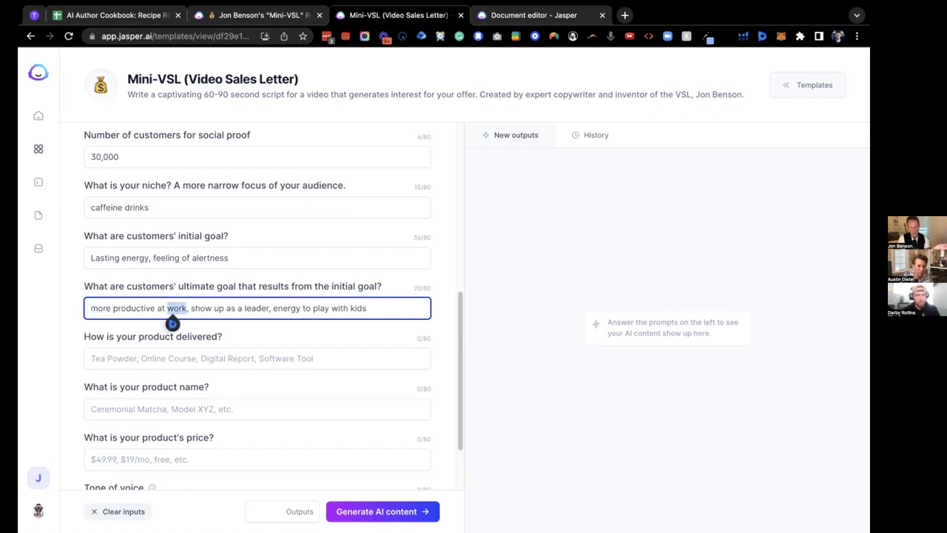
pyautogui.press('BackSpace')
pyautogui.press('BackSpace')
pyautogui.press('BackSpace')
pyautogui.press('BackSpace')
pyautogui.press('BackSpace')
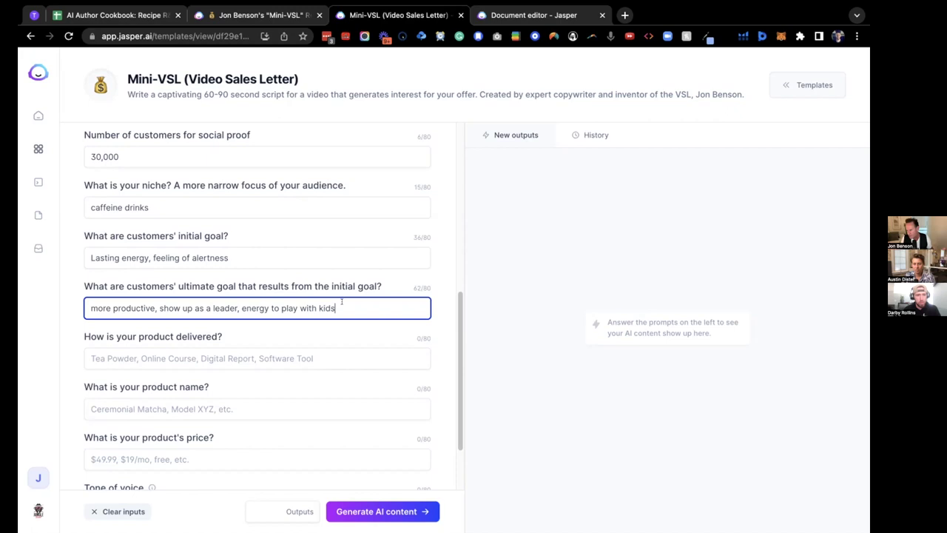
# Extend the end of the customers' ultimate goal to read "energy to play with kids at end of day".
pyautogui.write('T and')
pyautogui.press('BackSpace')
pyautogui.press('BackSpace')
pyautogui.press('BackSpace')
pyautogui.press('BackSpace')
pyautogui.press('BackSpace')
pyautogui.write('at')
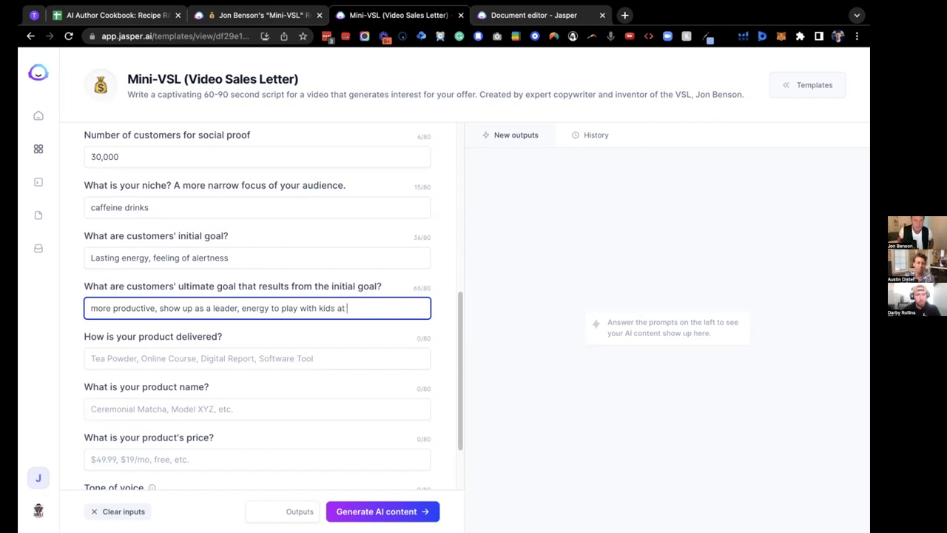
pyautogui.write(' end of the')
pyautogui.press('BackSpace')
pyautogui.press('BackSpace')
pyautogui.press('BackSpace')
pyautogui.write('day')
pyautogui.scroll(-1, 220, 329)
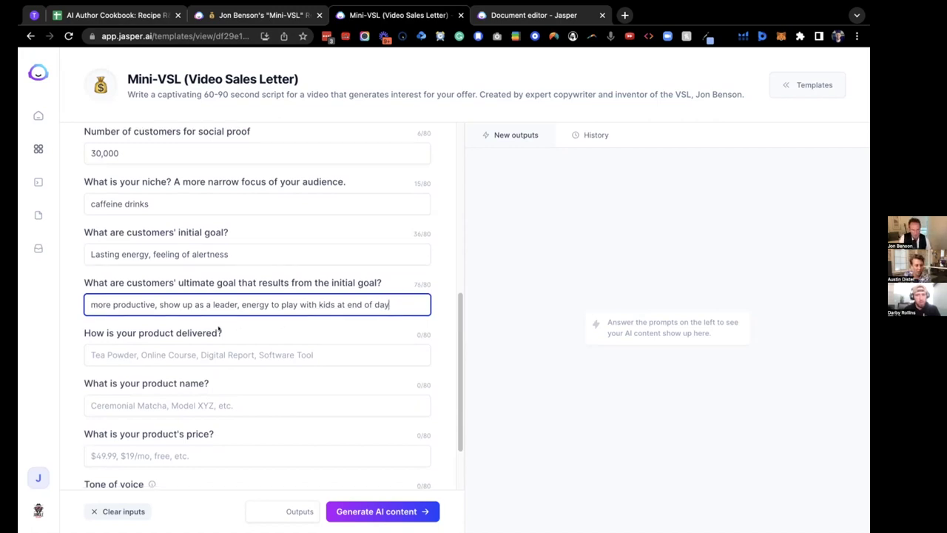
pyautogui.moveTo(80, 299); pyautogui.dragTo(232, 292)
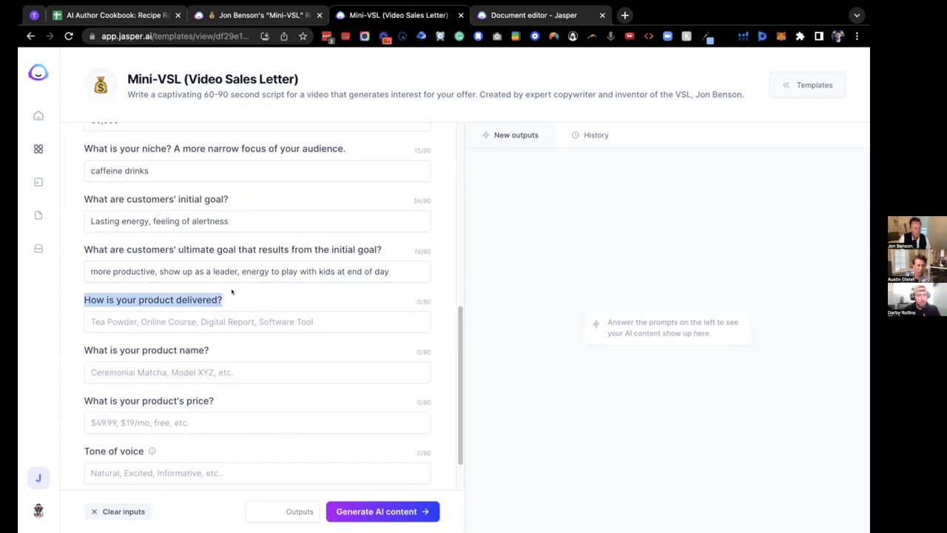
pyautogui.click(222, 297)
pyautogui.click(145, 271)
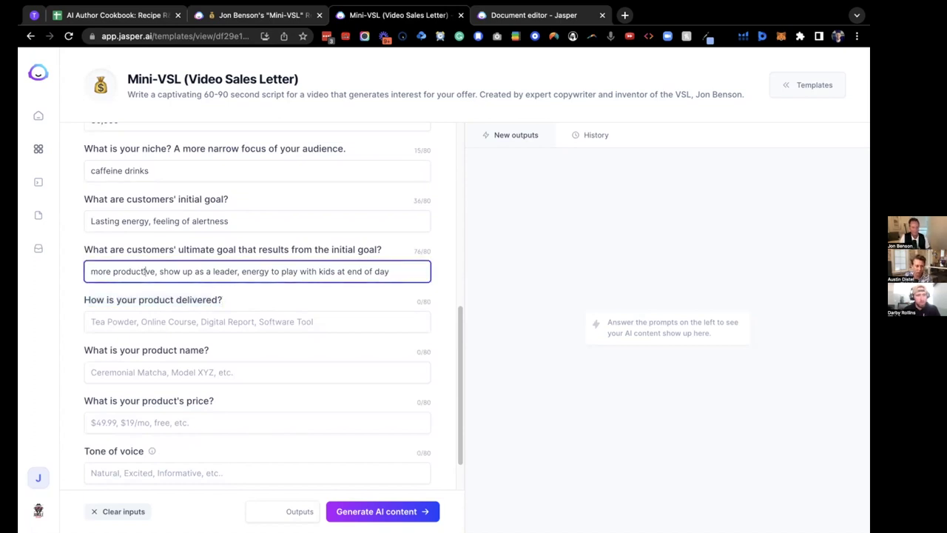
pyautogui.tripleClick(145, 272)
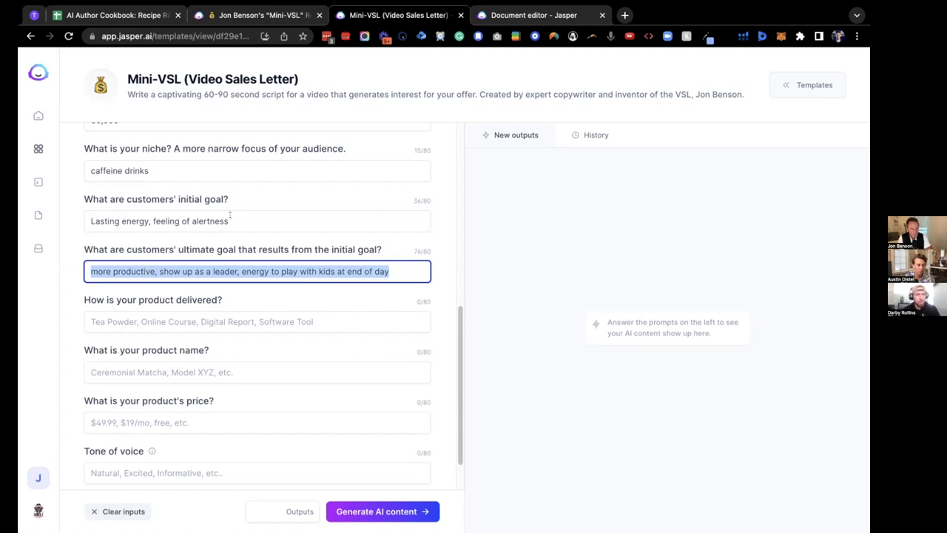
pyautogui.click(68, 241)
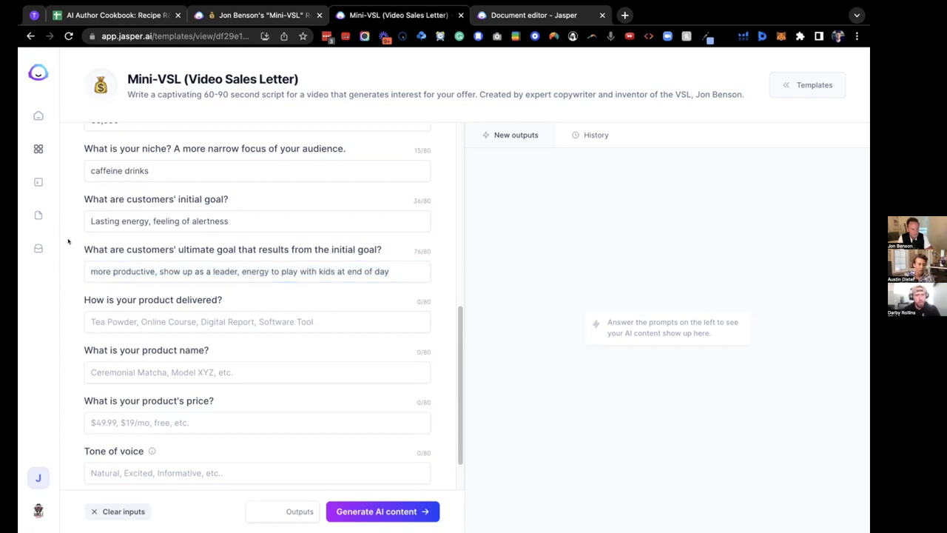
# Enter "matcha recipe book" as the way the product is delivered.
pyautogui.scroll(-1, 77, 282)
pyautogui.scroll(-1, 76, 282)
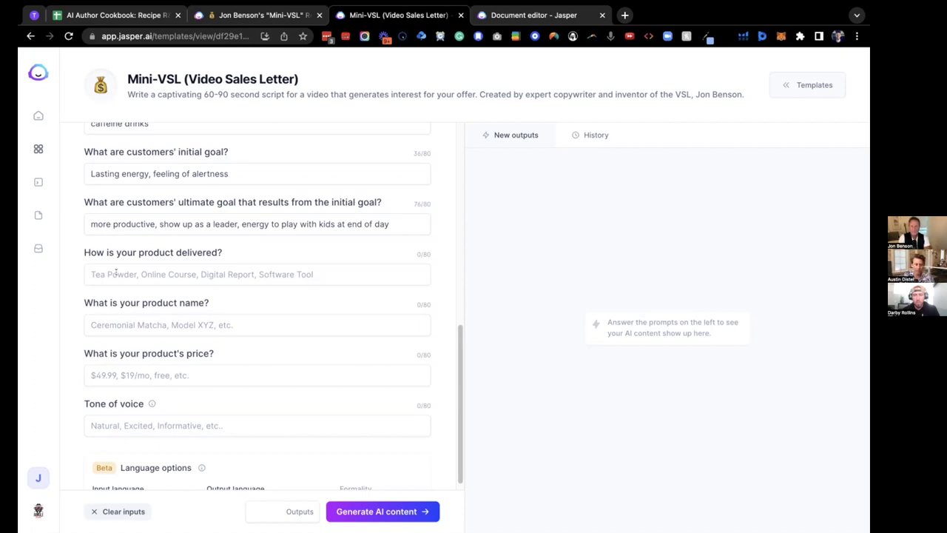
pyautogui.click(116, 273)
pyautogui.write('martcha recipe book')
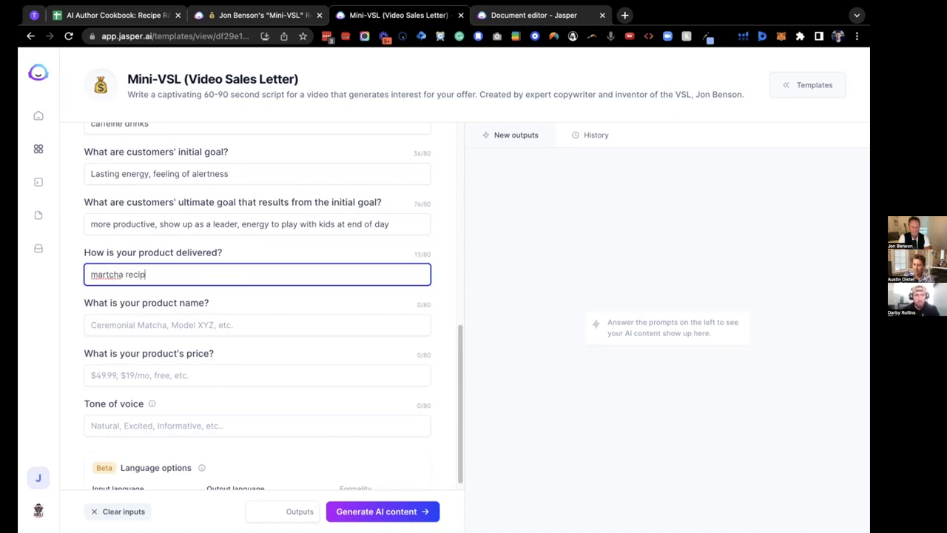
pyautogui.click(105, 273)
pyautogui.press('BackSpace')
# Enter "Shade Ceremonial Matcha Green Tea" as the product name.
pyautogui.click(146, 325)
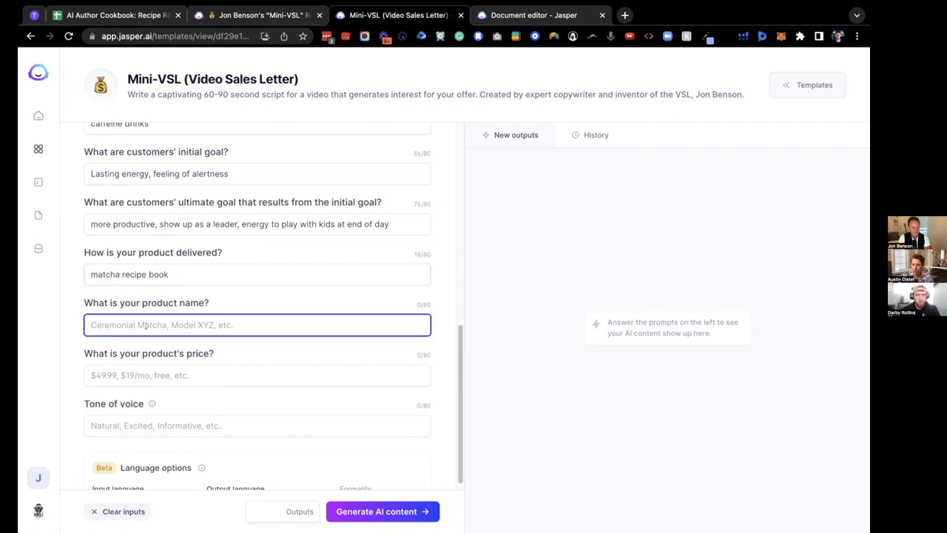
pyautogui.write('Sh')
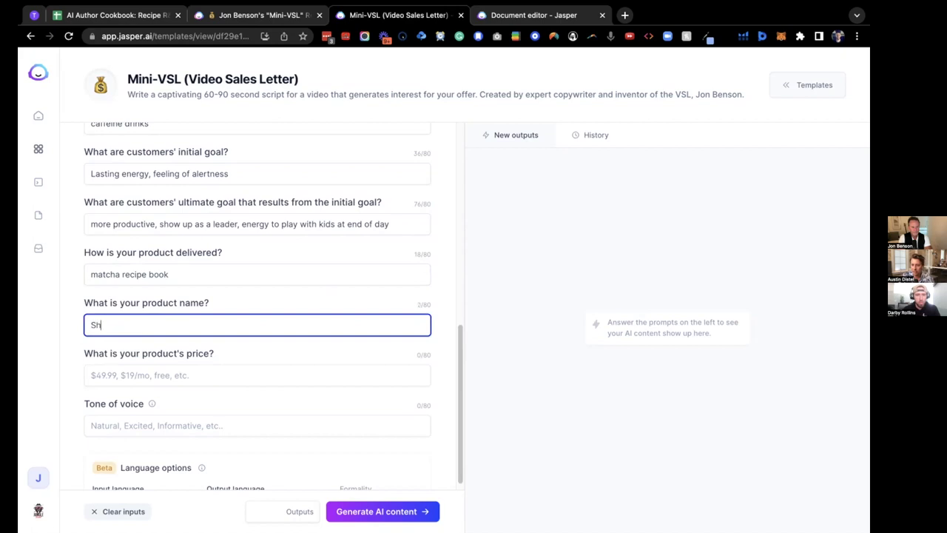
pyautogui.write('ade Match')
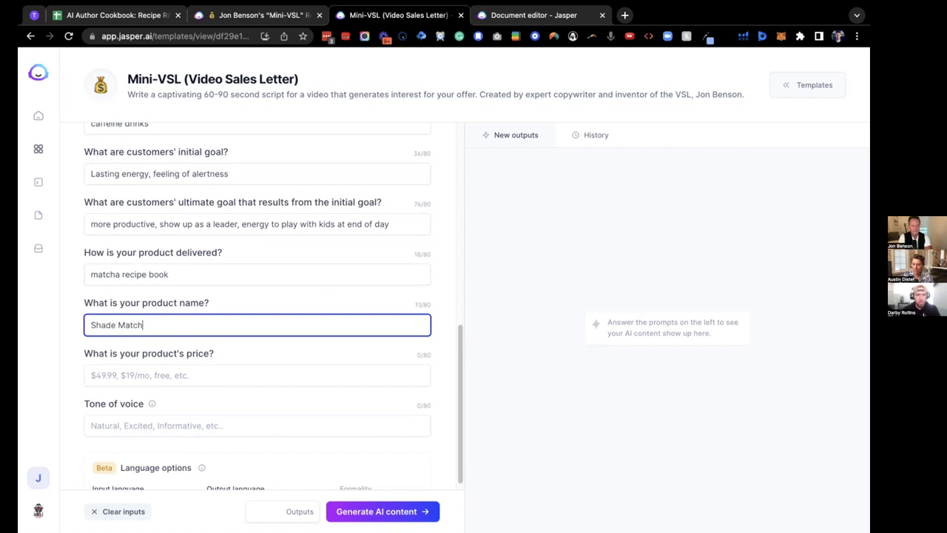
pyautogui.write('a Green Tea')
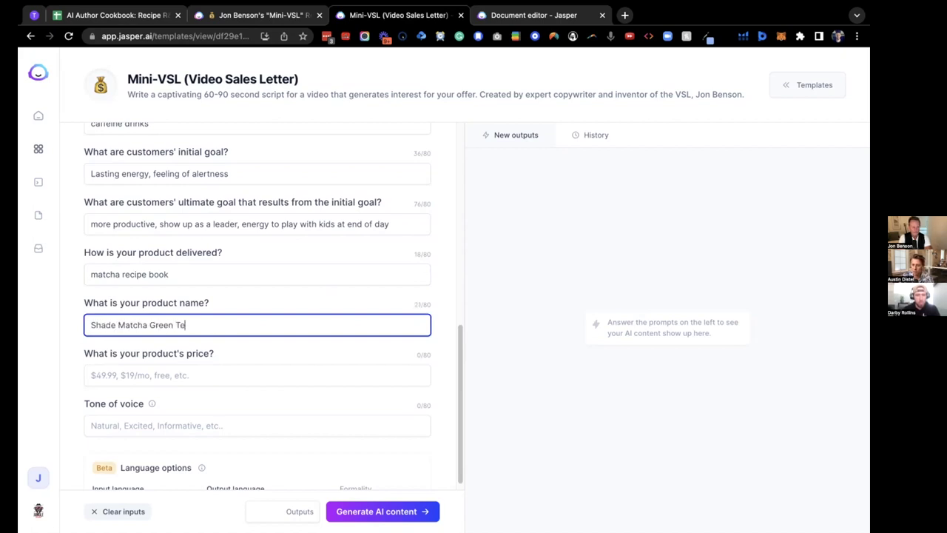
pyautogui.click(119, 325)
pyautogui.write('Ceremo')
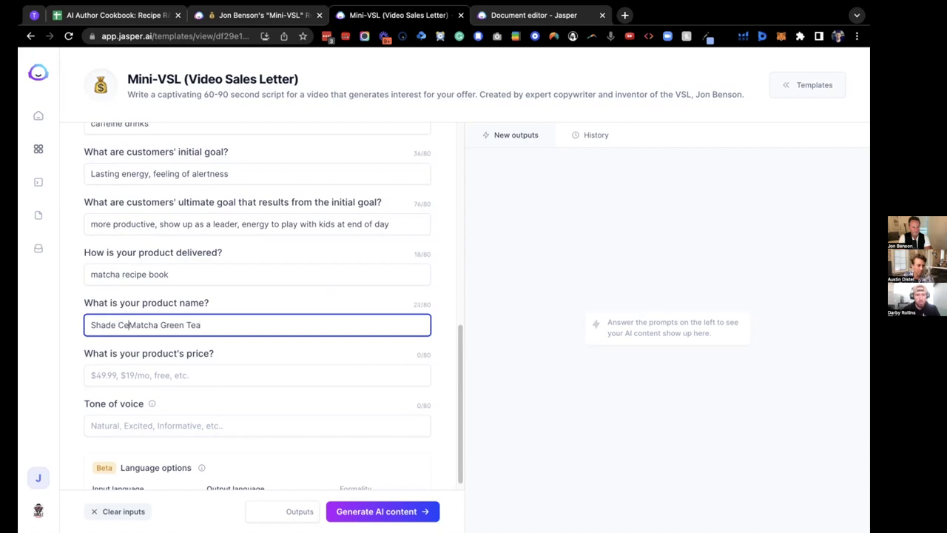
pyautogui.write('nial')
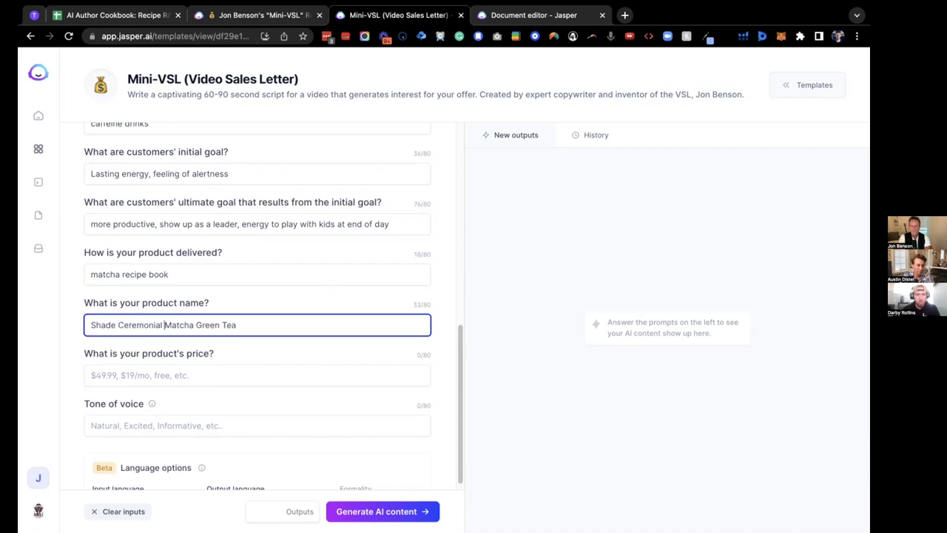
pyautogui.tripleClick(90, 323)
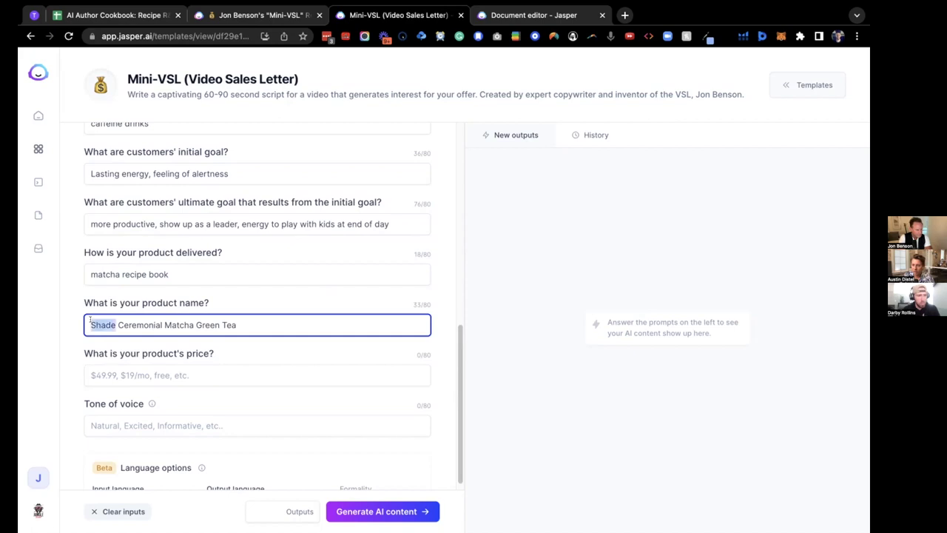
pyautogui.click(155, 374)
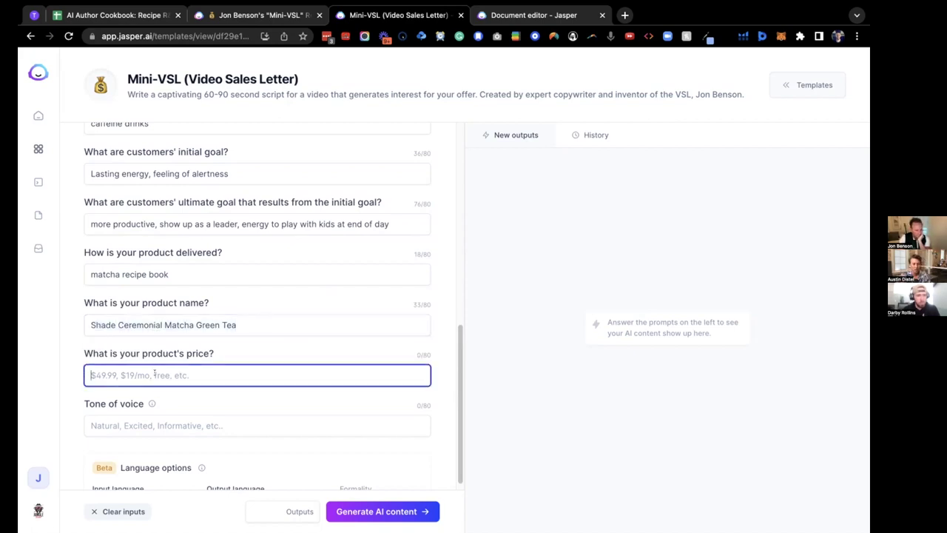
pyautogui.moveTo(170, 268); pyautogui.dragTo(88, 275)
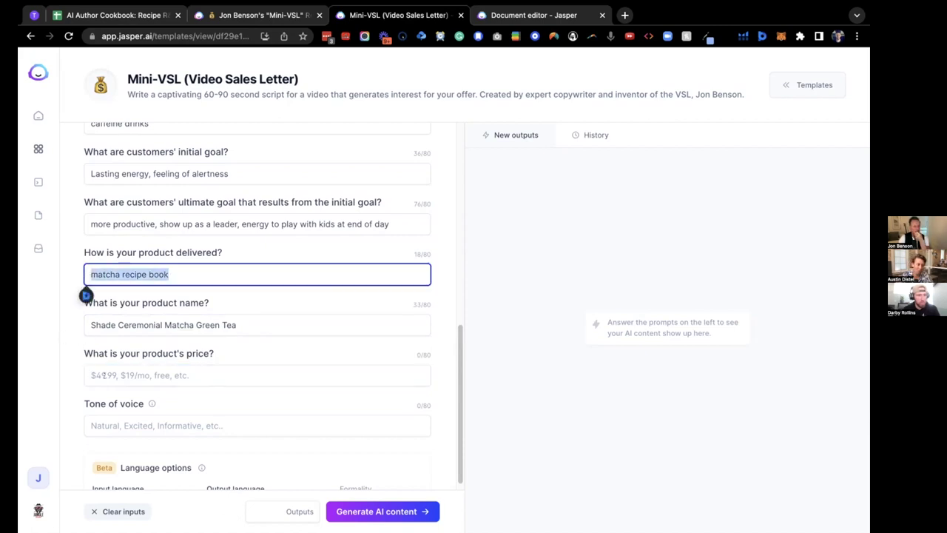
pyautogui.click(125, 375)
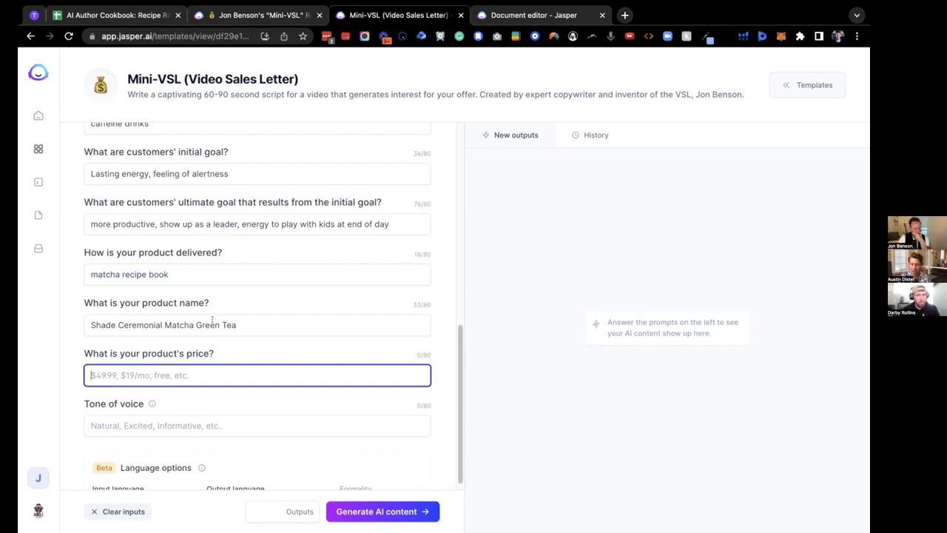
# Shorten the product name to "Ceremonial Green Tea" by removing "Shade" and "Matcha".
pyautogui.moveTo(237, 318); pyautogui.dragTo(70, 328)
pyautogui.click(116, 320)
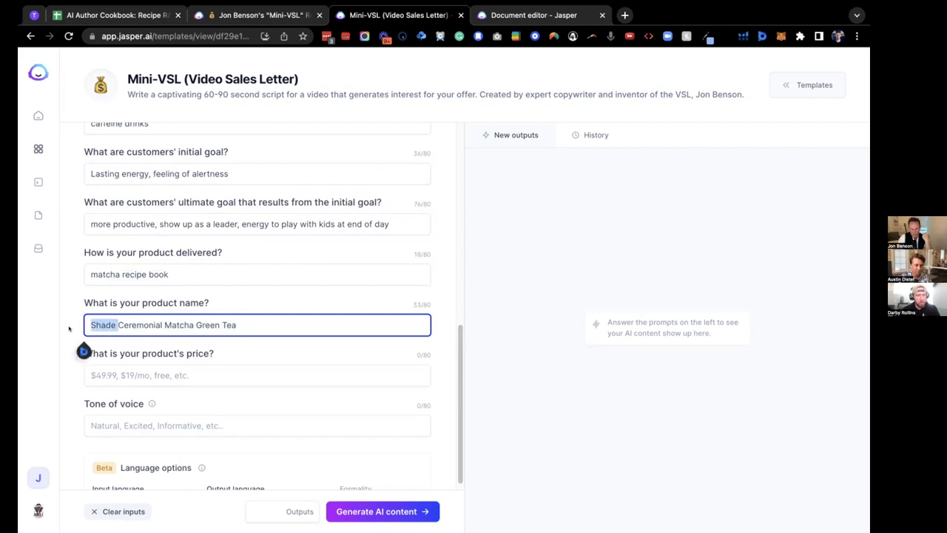
pyautogui.press('BackSpace')
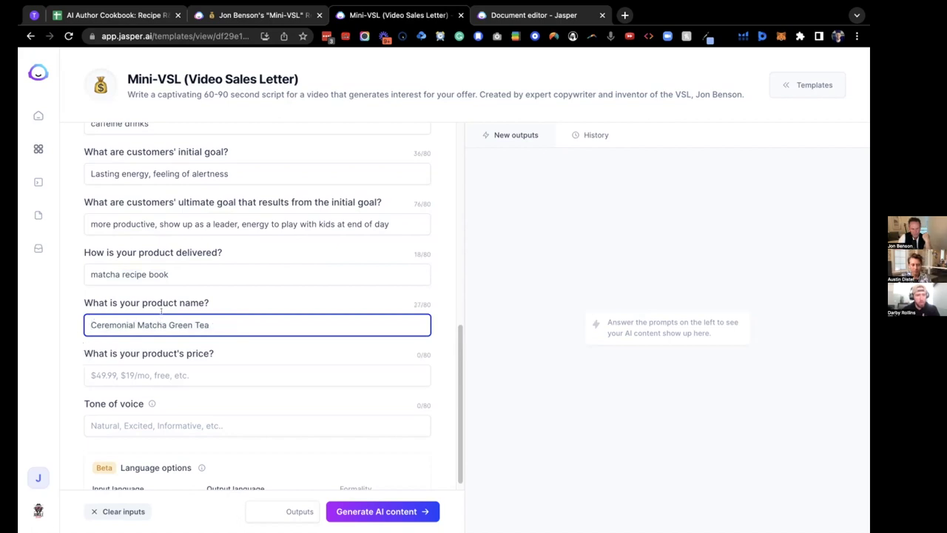
pyautogui.doubleClick(146, 324)
pyautogui.press('BackSpace')
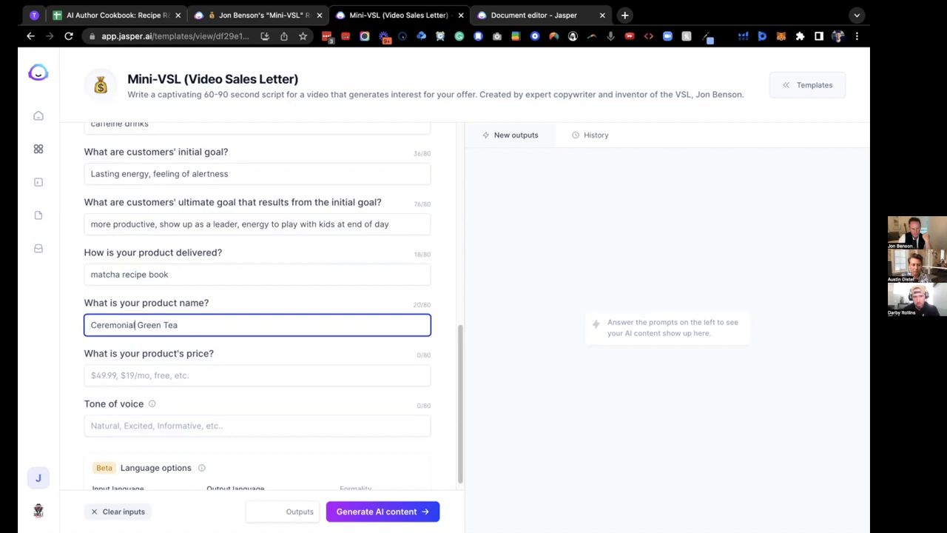
# Extend the product name to read "Ceremonial Green Tea Recipe Guide".
pyautogui.click(220, 318)
pyautogui.write('R')
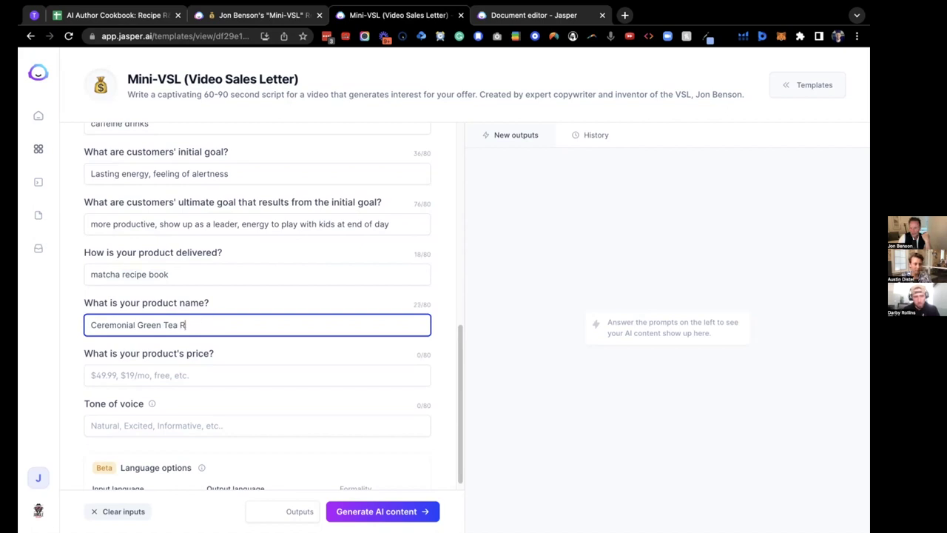
pyautogui.write('ecip')
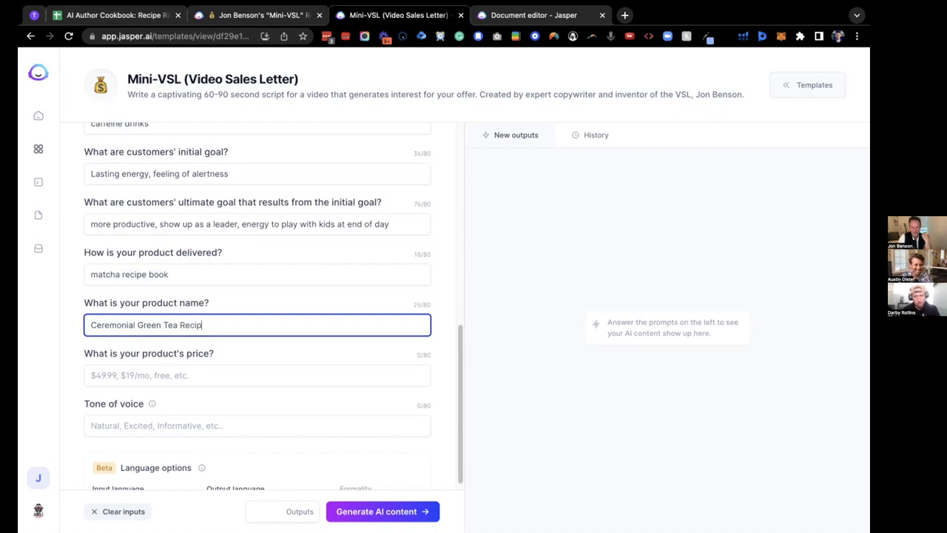
pyautogui.write('e')
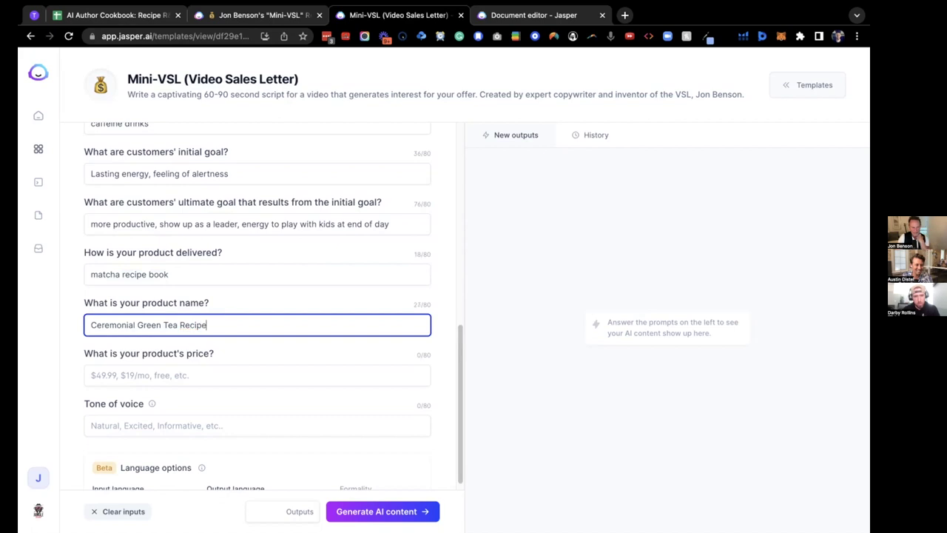
pyautogui.write(' Book')
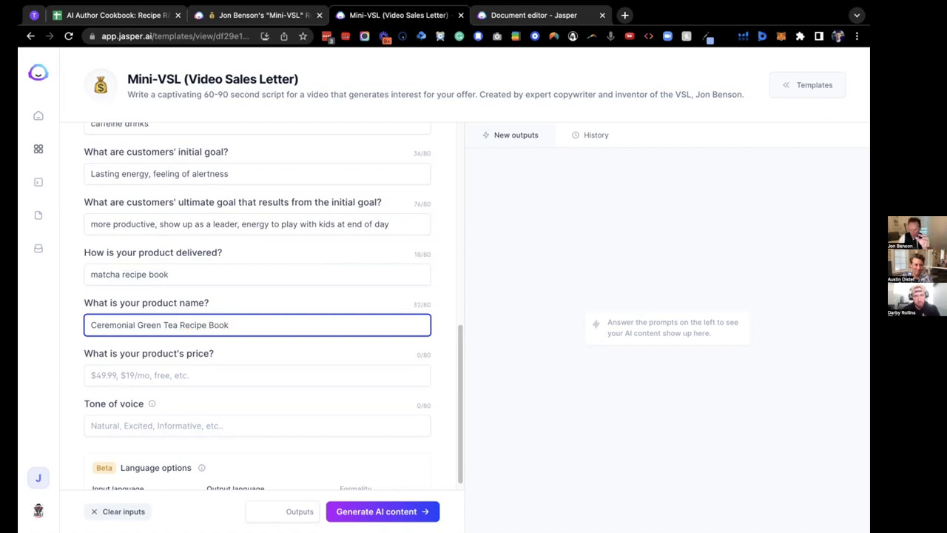
pyautogui.press('BackSpace')
pyautogui.write('k')
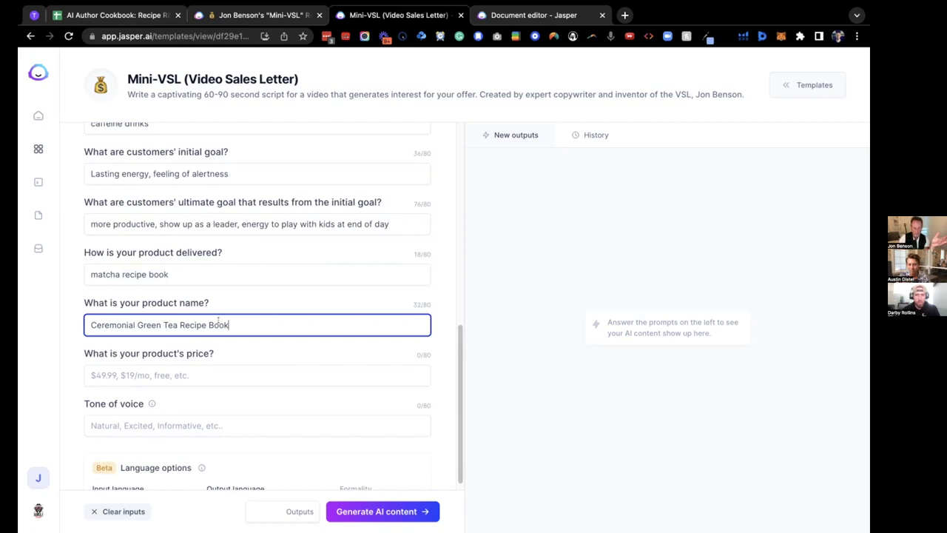
pyautogui.doubleClick(219, 325)
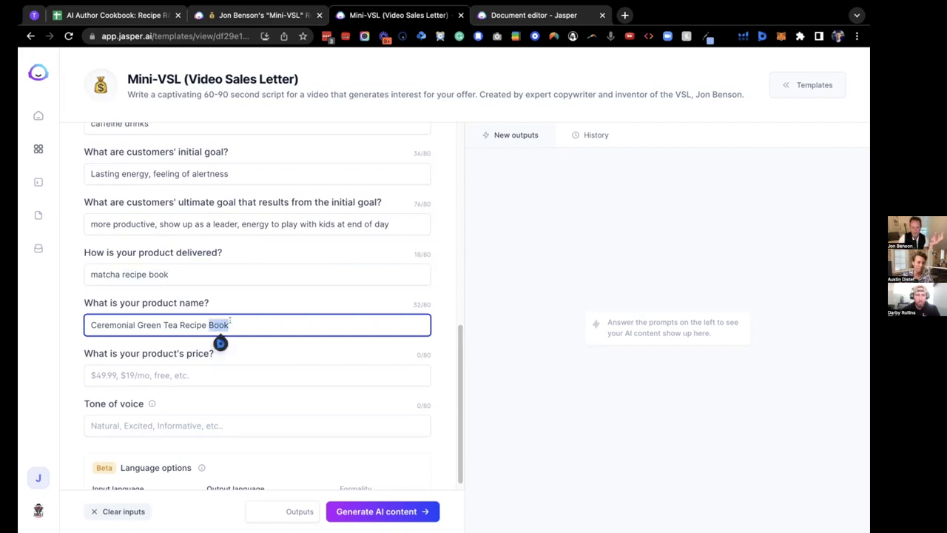
pyautogui.write('Guide')
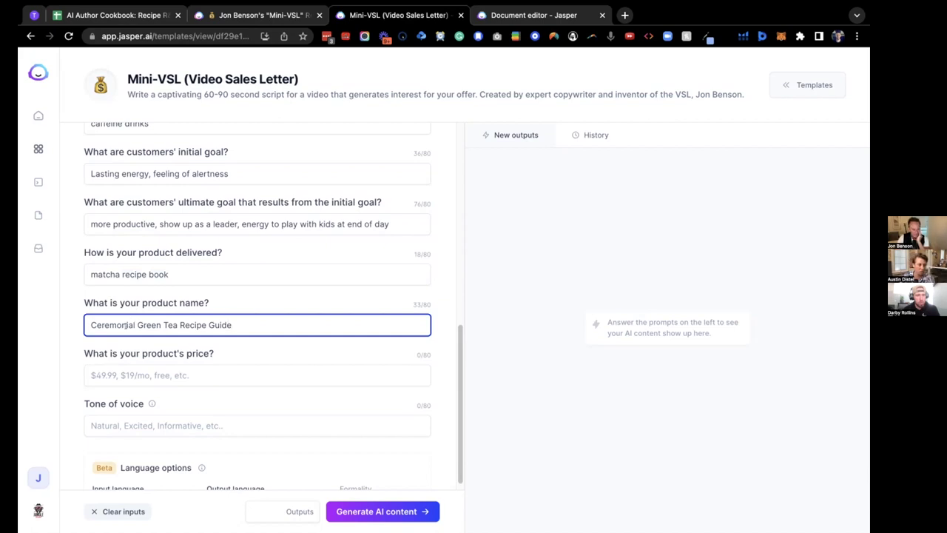
# Enter "Free" as the product's price.
pyautogui.scroll(-2, 125, 325)
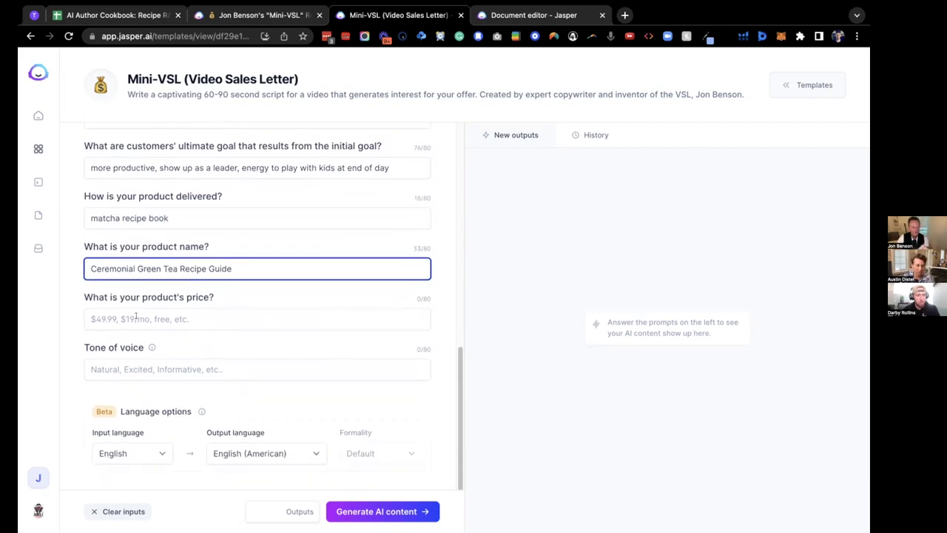
pyautogui.click(137, 318)
pyautogui.write('Free')
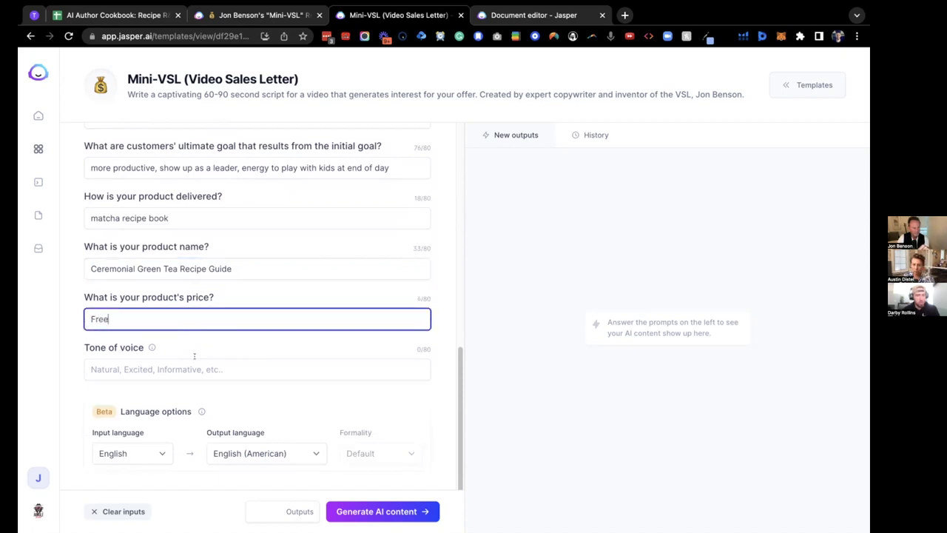
pyautogui.moveTo(162, 343)
pyautogui.scroll(-2, 162, 343)
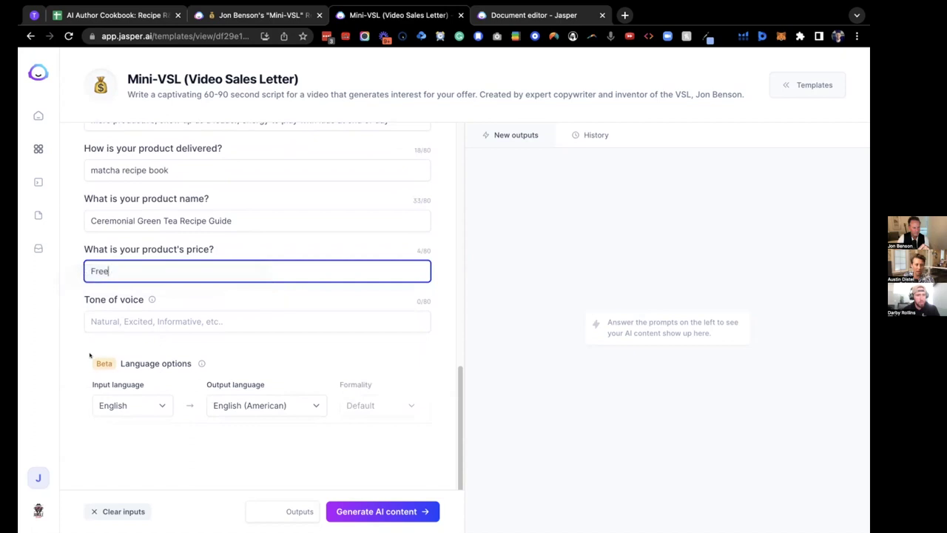
pyautogui.click(69, 339)
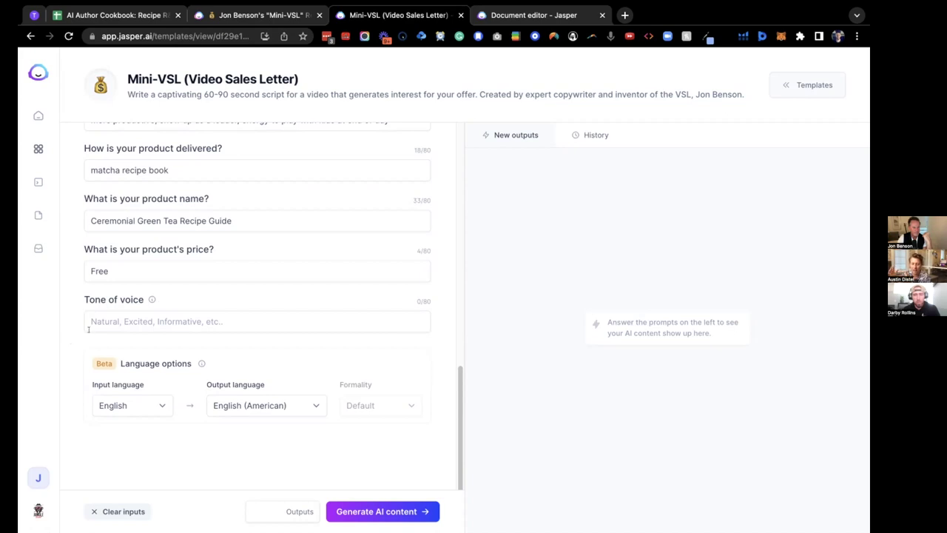
# Set the tone of voice to "Natural, Organic, Excited, Informational".
pyautogui.moveTo(149, 298)
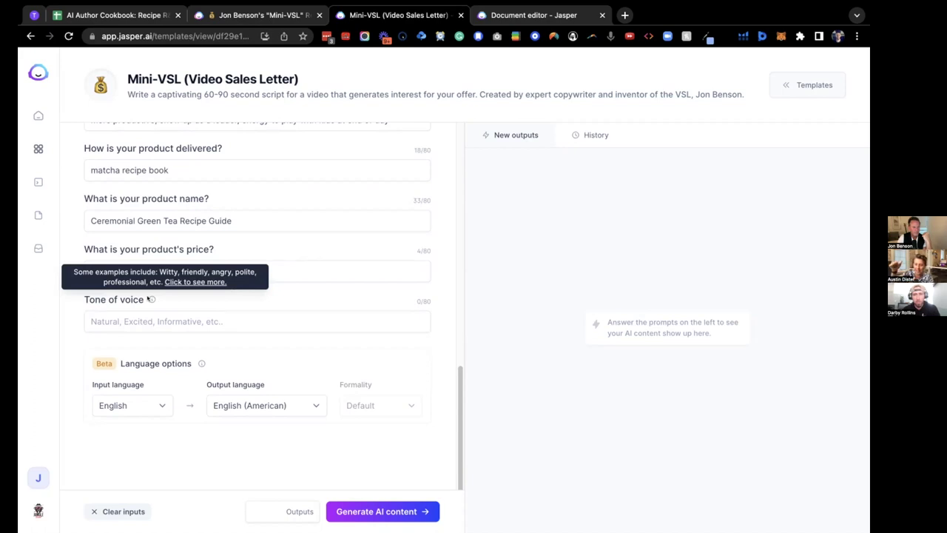
pyautogui.click(146, 321)
pyautogui.write('Natural, Org')
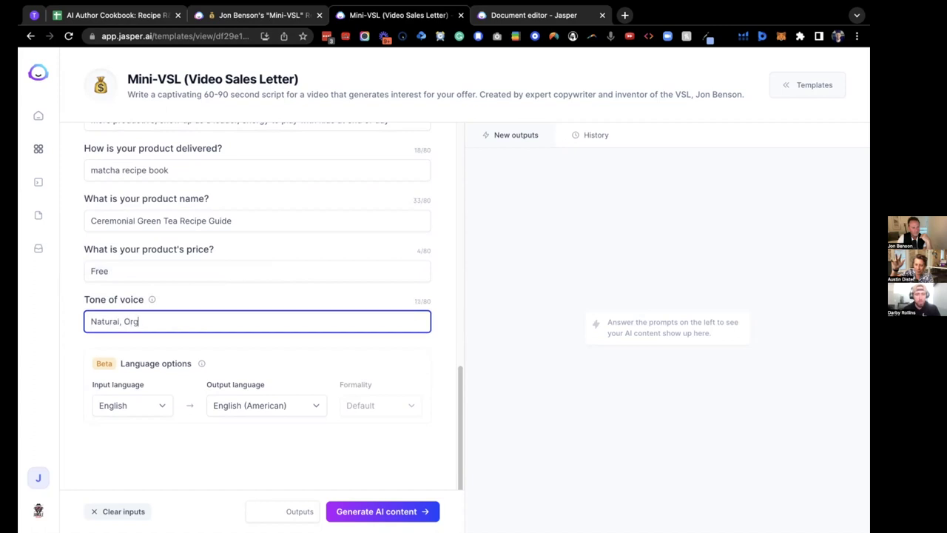
pyautogui.write('anic, Excited')
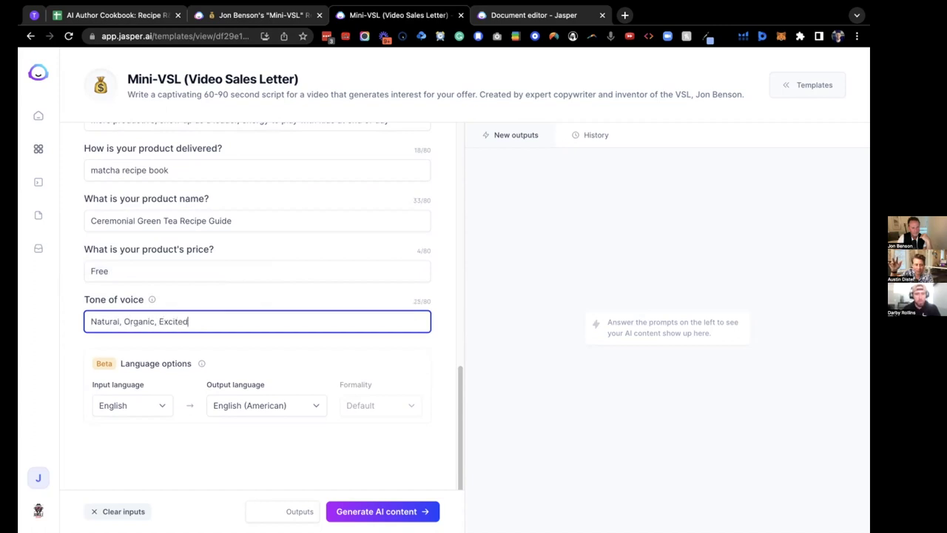
pyautogui.write(', Informational')
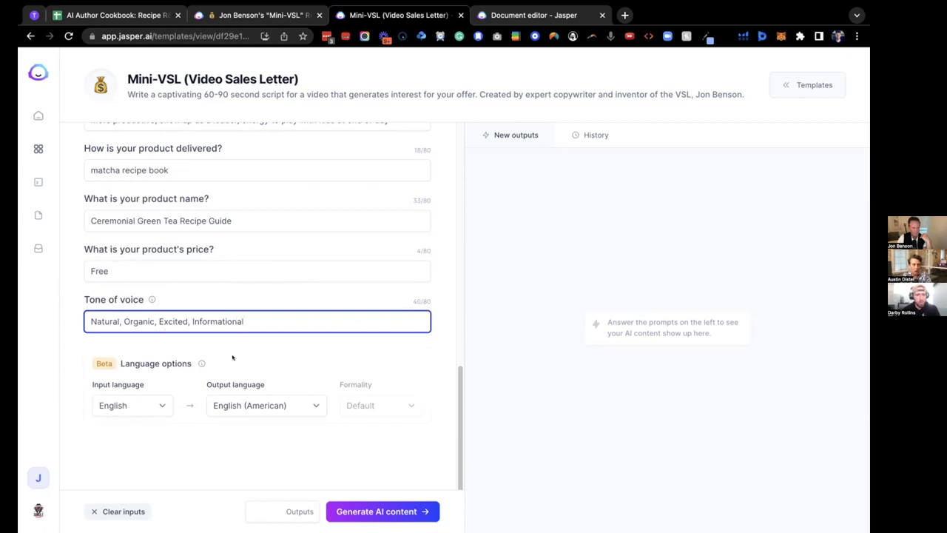
# Generate 3 outputs of the video script with English (American) as the output language.
pyautogui.click(260, 510)
pyautogui.write('3')
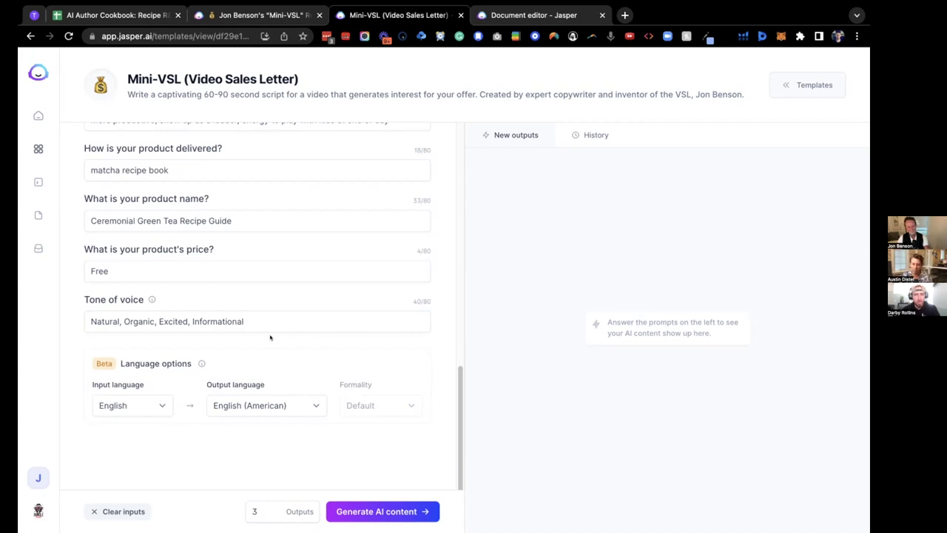
pyautogui.scroll(4, 270, 337)
pyautogui.scroll(1, 270, 337)
pyautogui.scroll(-3, 270, 337)
pyautogui.scroll(-3, 270, 337)
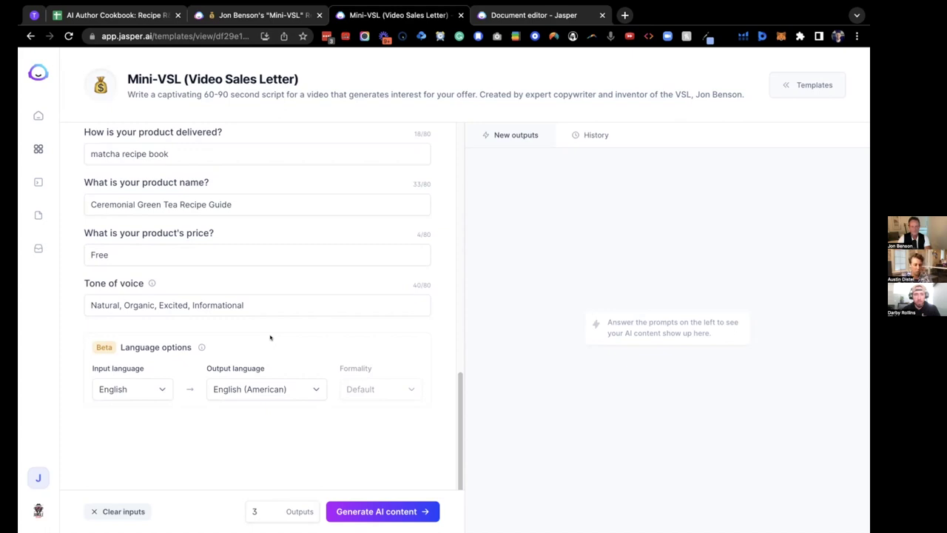
pyautogui.click(313, 380)
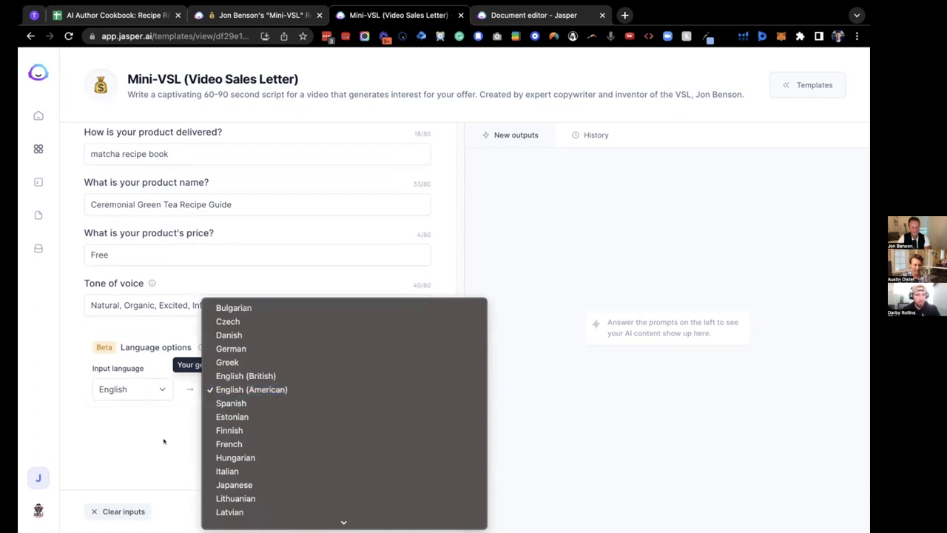
pyautogui.click(312, 386)
pyautogui.click(376, 510)
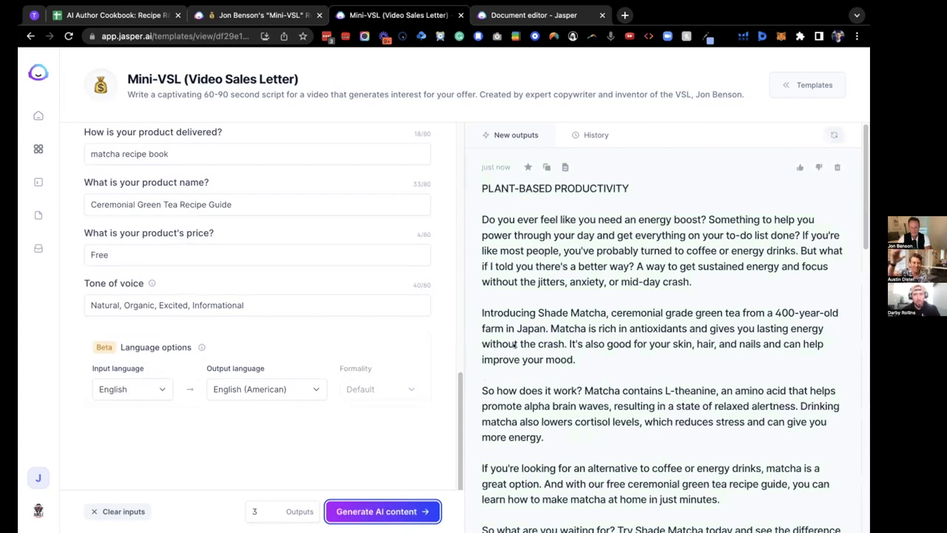
# Read through the generated Shade Matcha video scripts from the first to the last, checking how each introduces the product and offers the recipe guide.
pyautogui.scroll(-1, 514, 346)
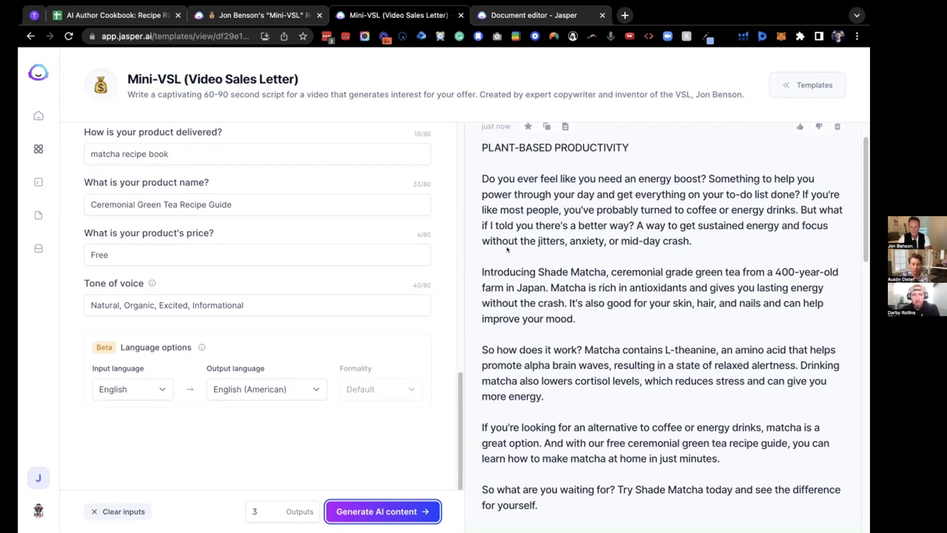
pyautogui.scroll(-1, 506, 249)
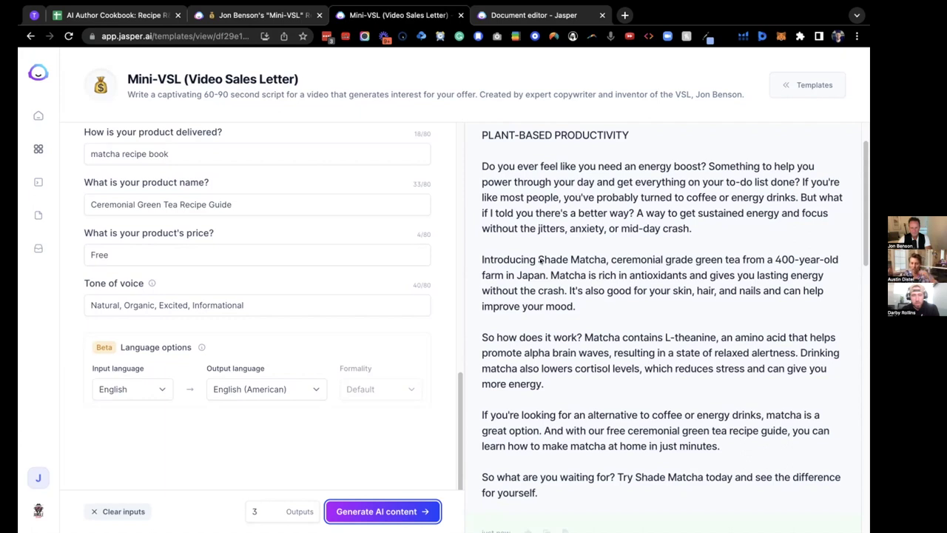
pyautogui.scroll(-2, 540, 260)
pyautogui.scroll(-5, 540, 260)
pyautogui.scroll(-2, 540, 261)
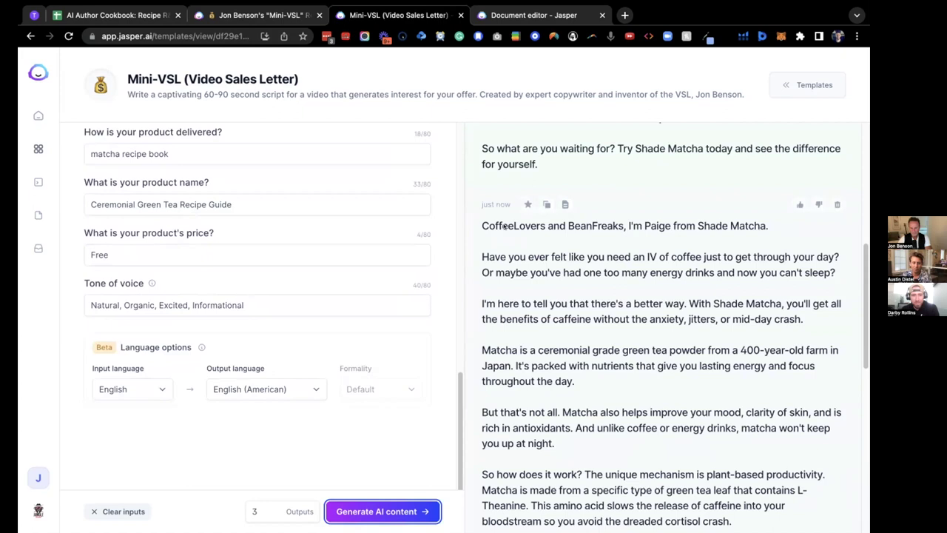
pyautogui.scroll(-2, 505, 228)
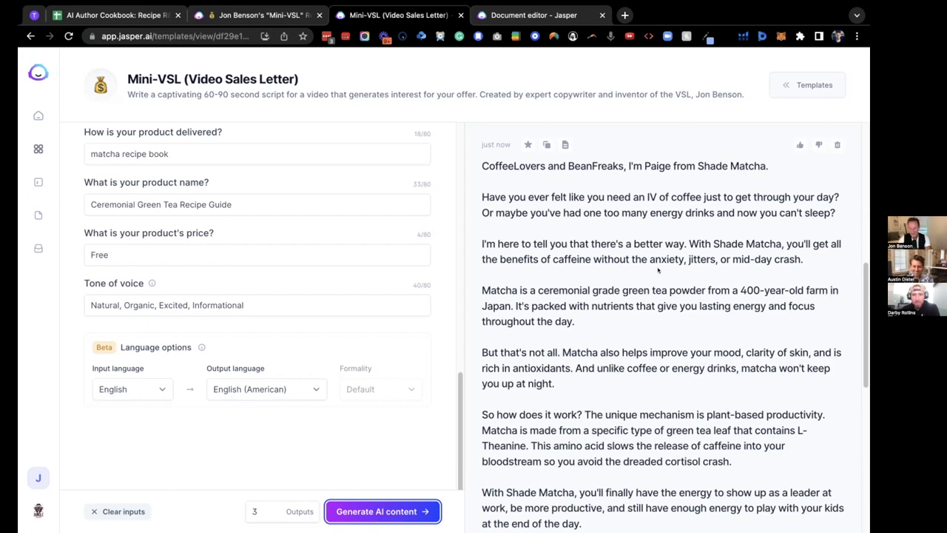
pyautogui.scroll(-1, 658, 270)
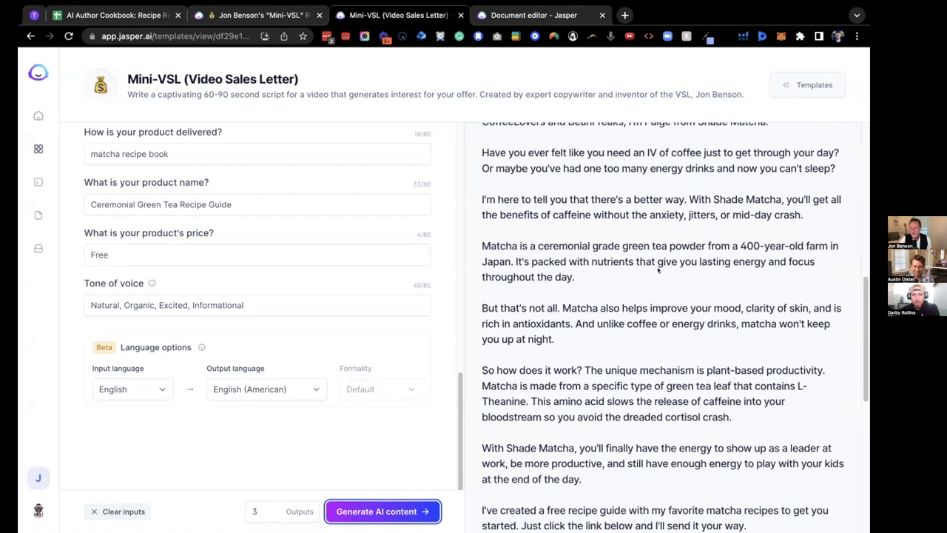
pyautogui.scroll(-1, 658, 270)
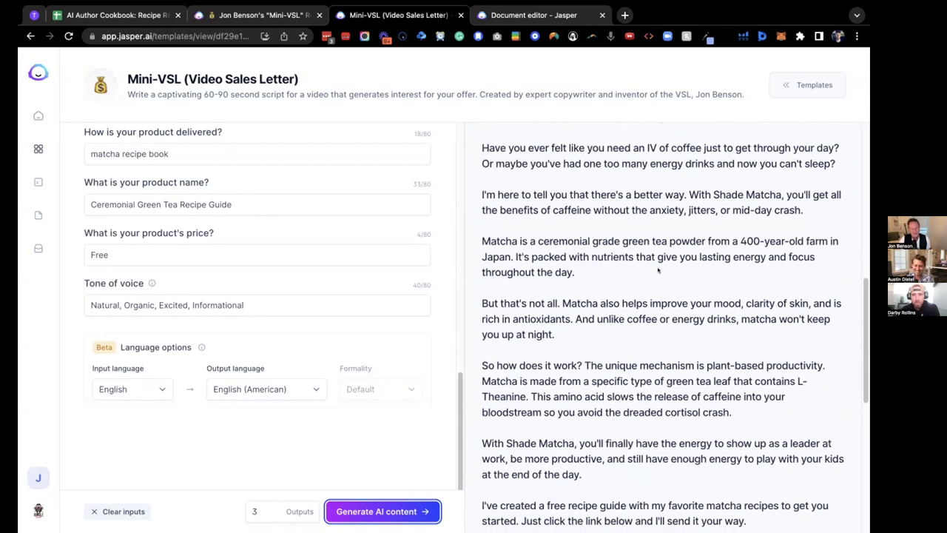
pyautogui.scroll(-2, 658, 270)
pyautogui.scroll(-2, 658, 271)
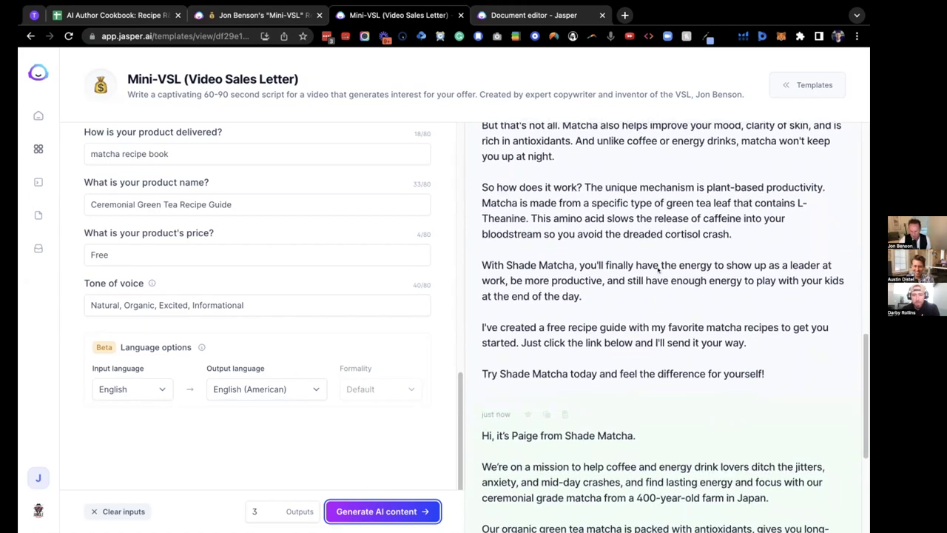
pyautogui.scroll(-3, 658, 270)
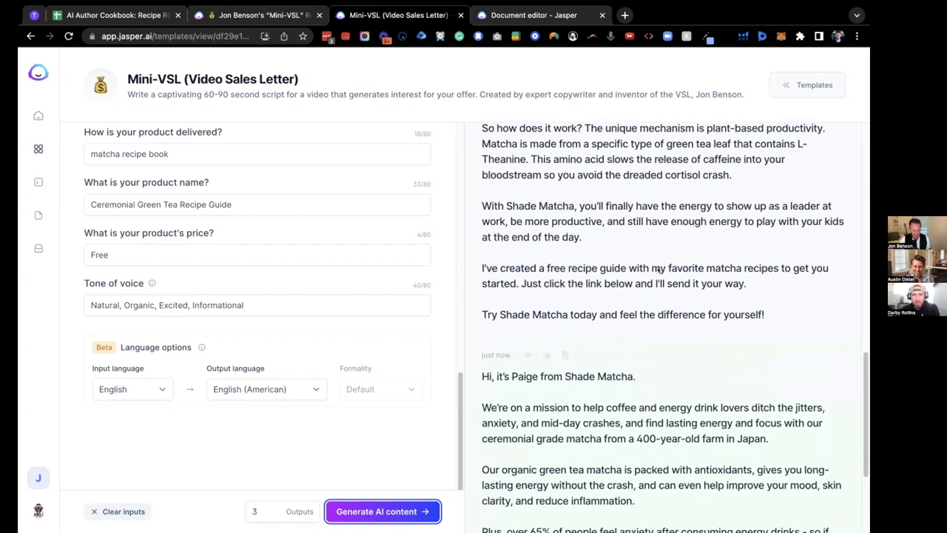
pyautogui.scroll(-4, 658, 270)
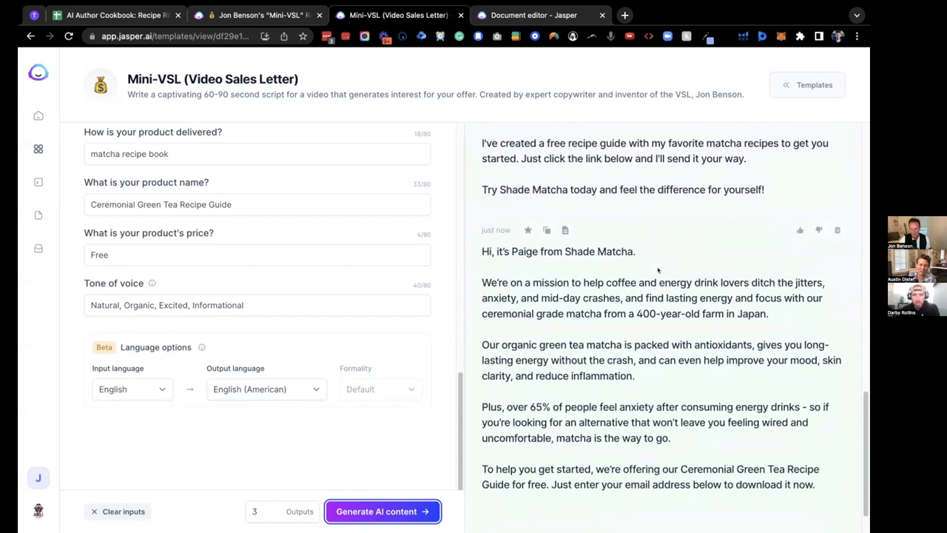
pyautogui.scroll(1, 658, 271)
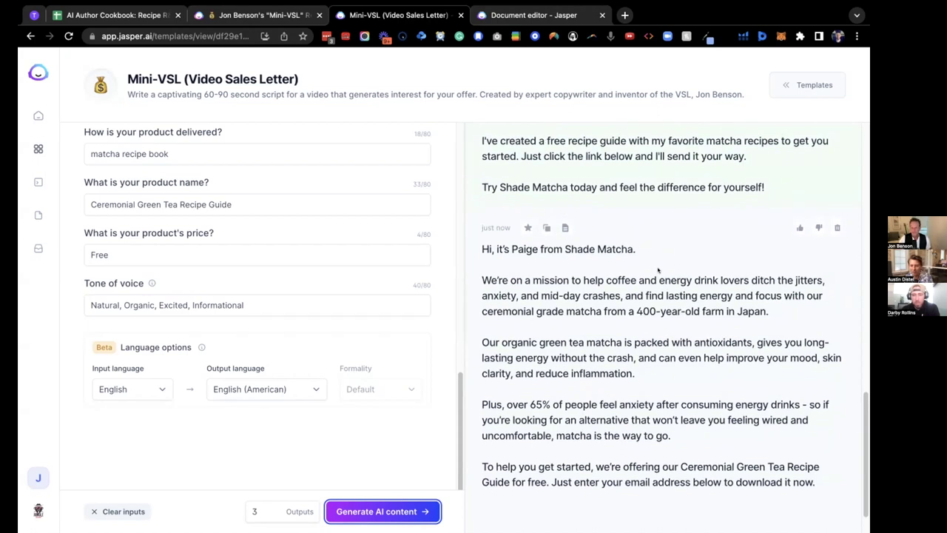
# Review the generated scripts again from the last back to the first, comparing their openings, product explanations and recipe guide offers.
pyautogui.scroll(5, 657, 270)
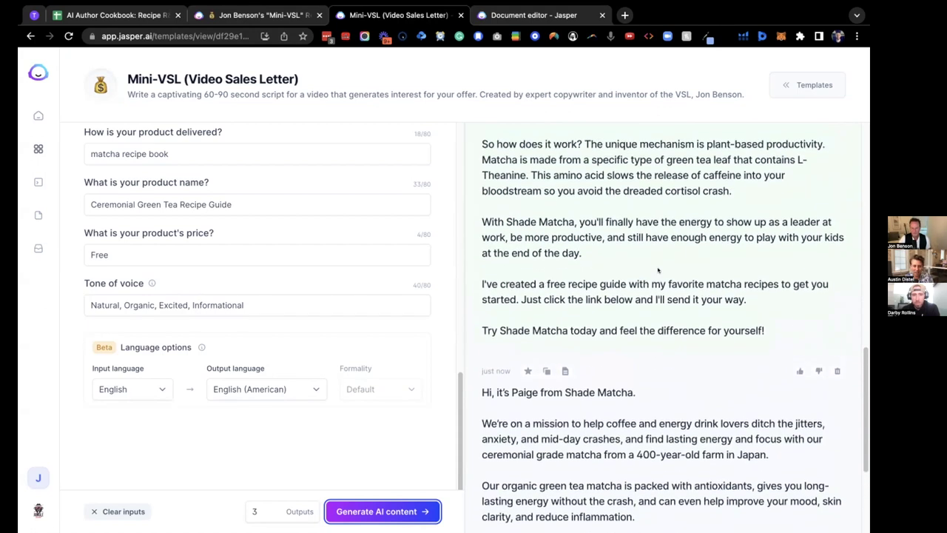
pyautogui.scroll(5, 658, 270)
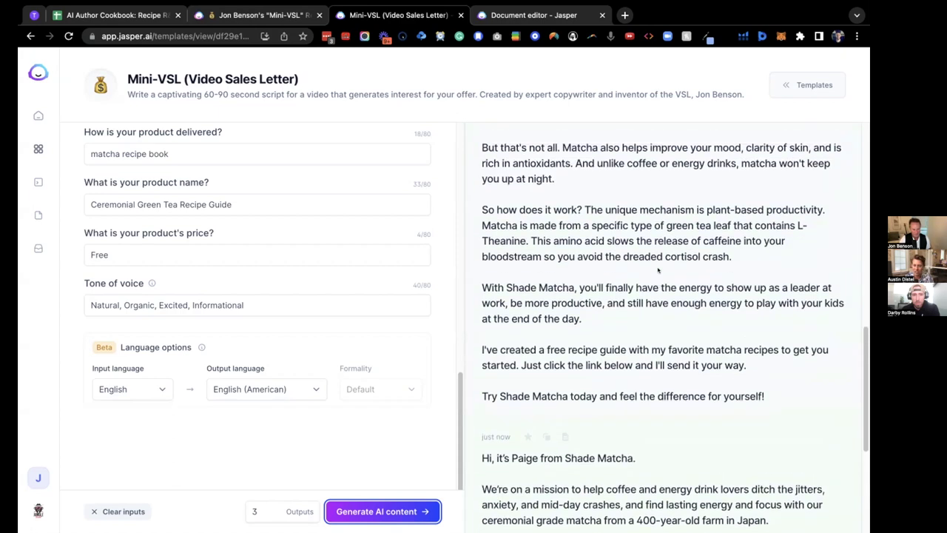
pyautogui.scroll(2, 658, 270)
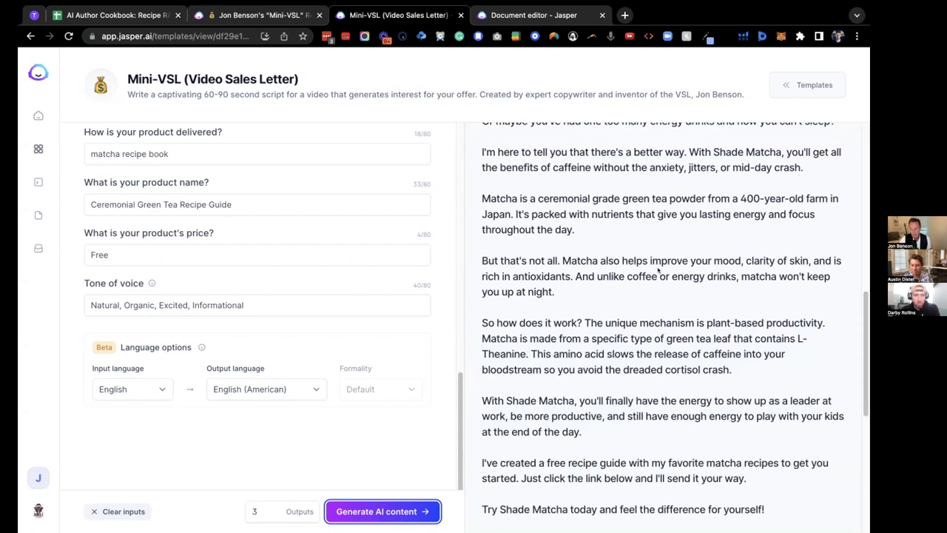
pyautogui.scroll(3, 658, 270)
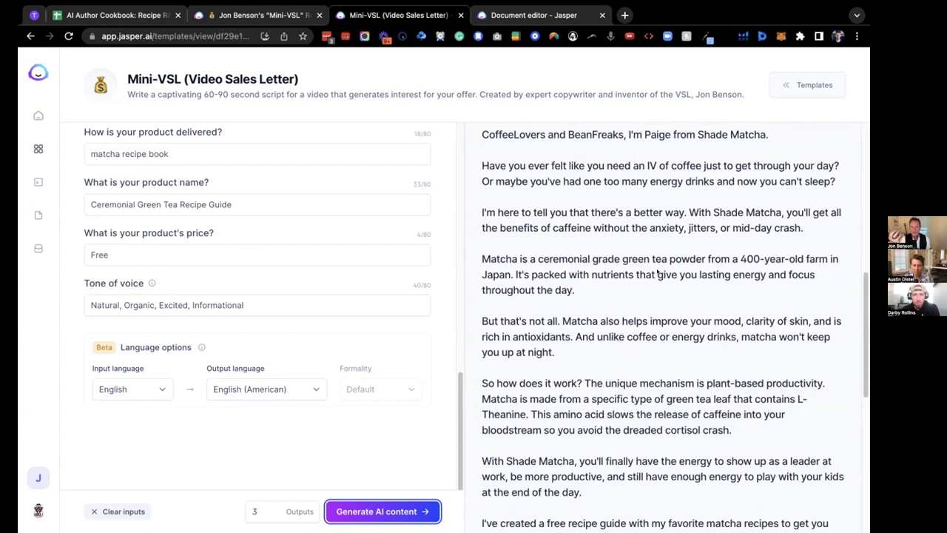
pyautogui.scroll(5, 636, 290)
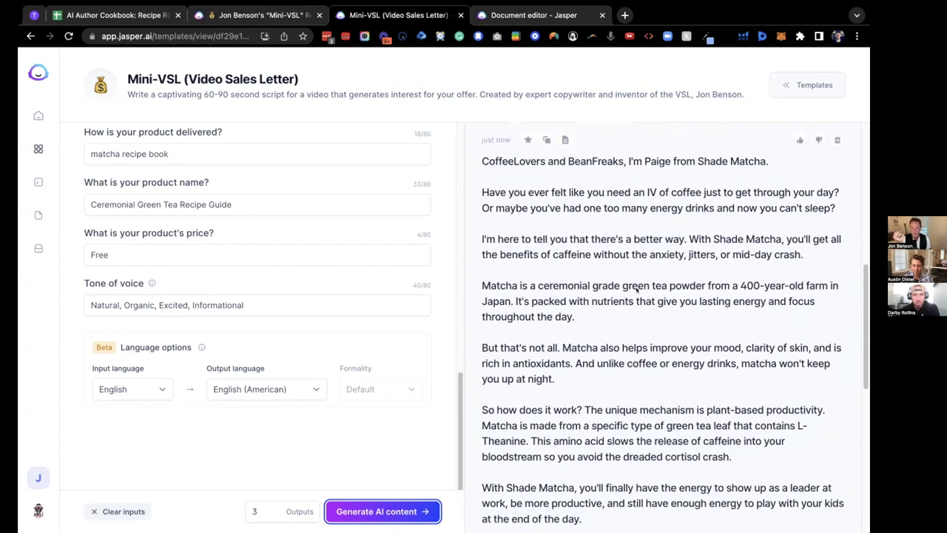
pyautogui.scroll(5, 636, 290)
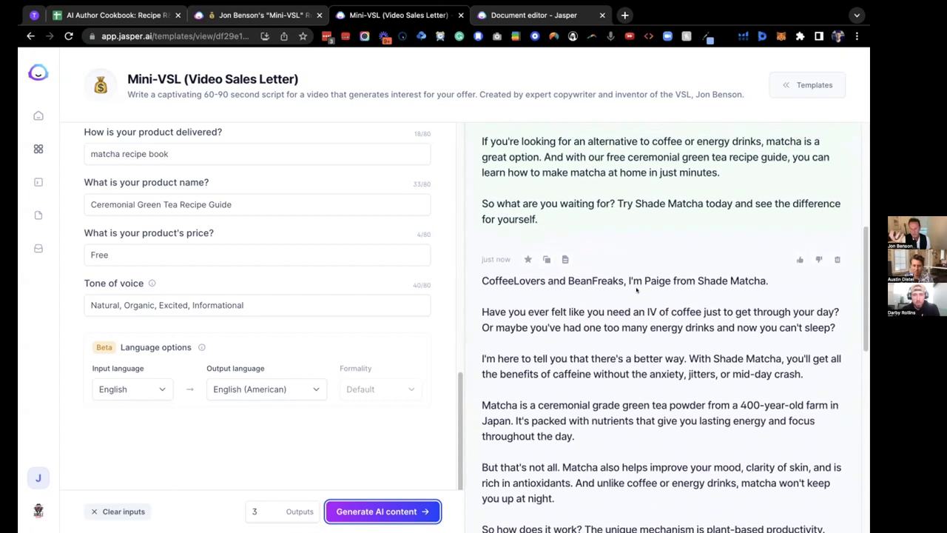
pyautogui.scroll(5, 636, 290)
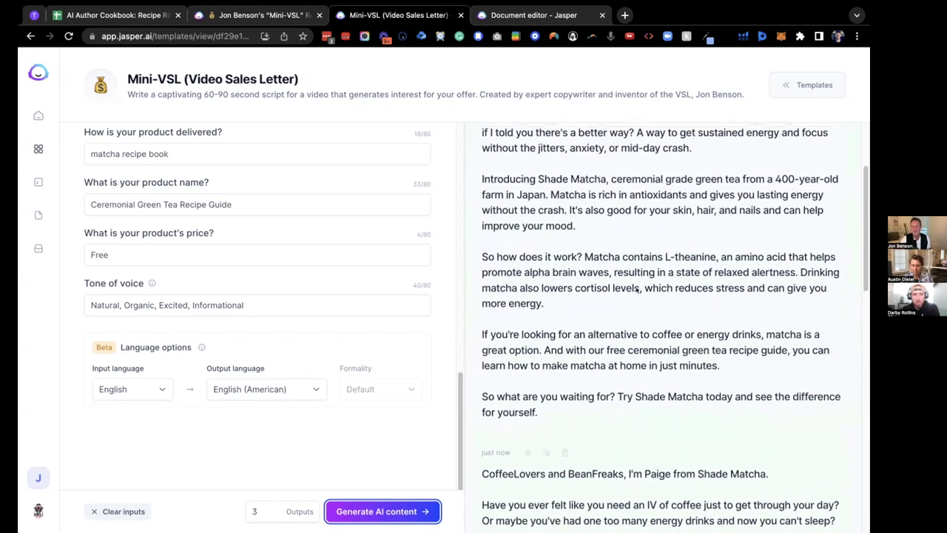
pyautogui.scroll(1, 637, 298)
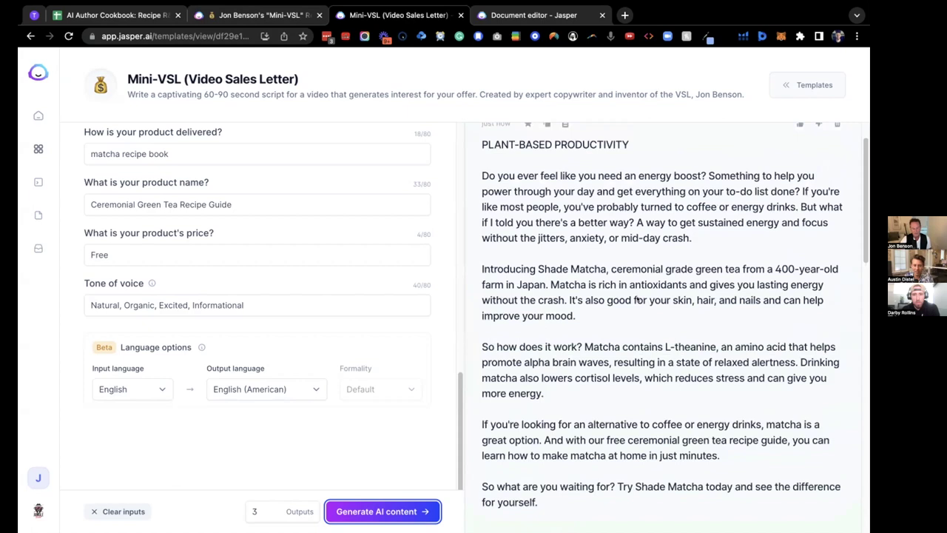
pyautogui.scroll(-1, 637, 298)
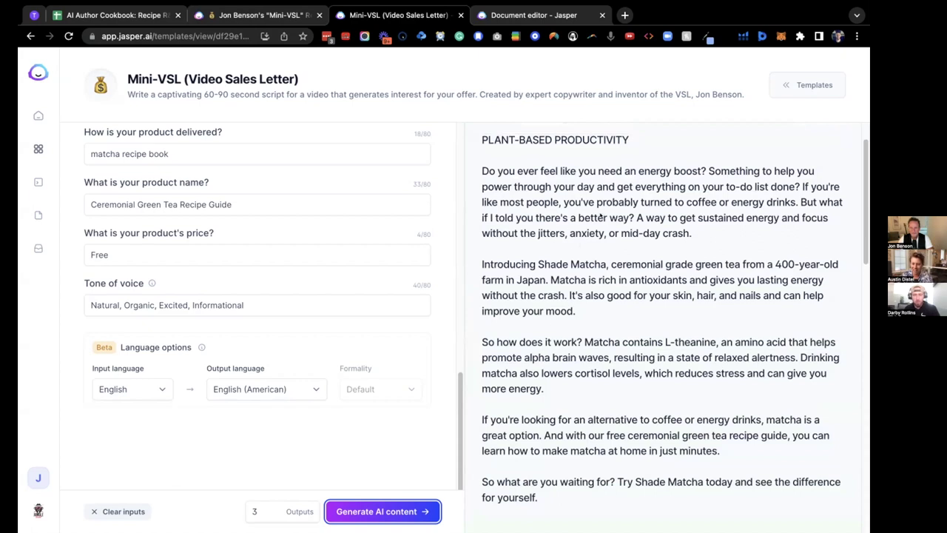
pyautogui.scroll(-1, 578, 254)
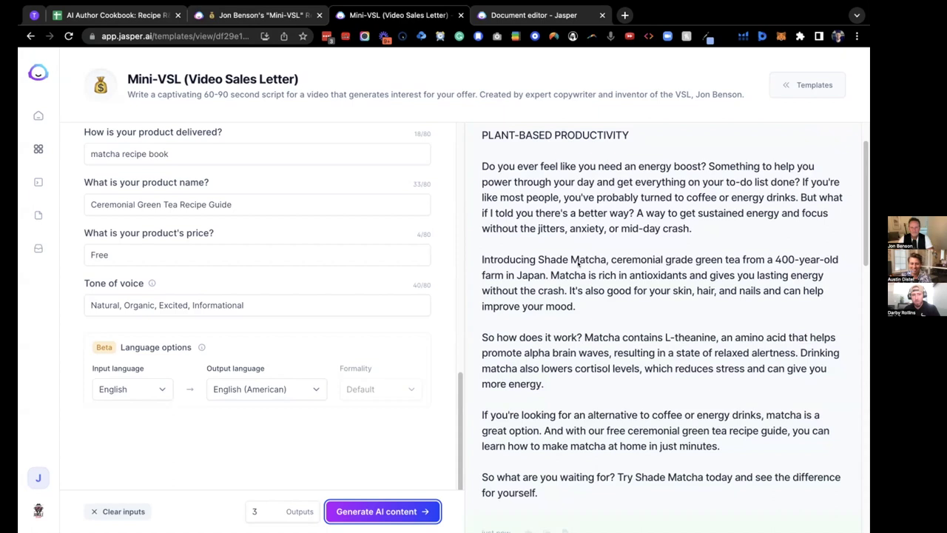
# Open the "PLANT-BASED PRODUCTIVITY" script on its own and read it through, then return to the outputs.
pyautogui.click(578, 264)
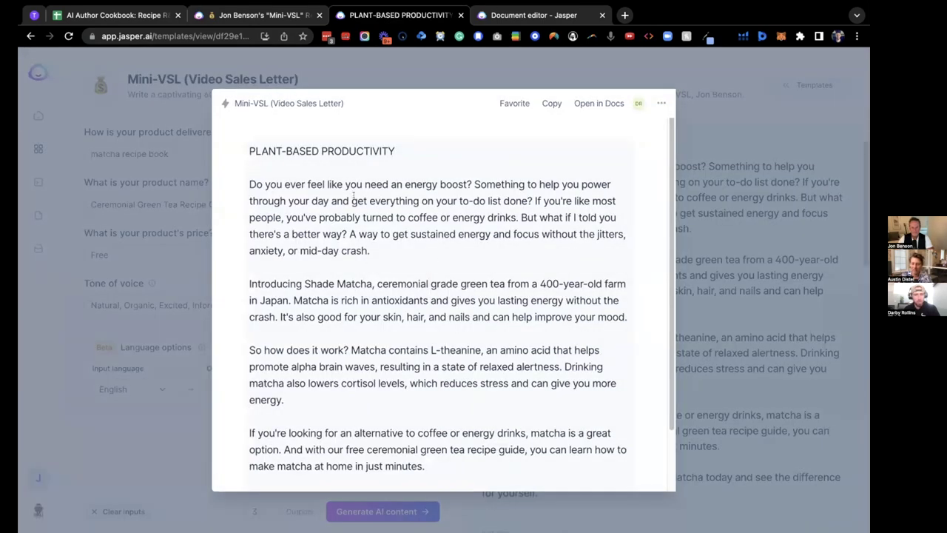
pyautogui.click(704, 277)
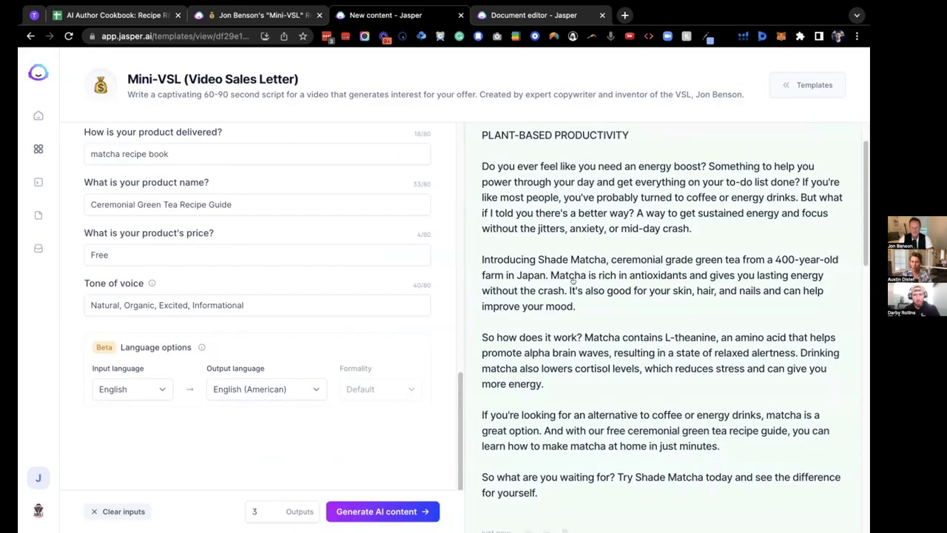
pyautogui.scroll(-3, 574, 281)
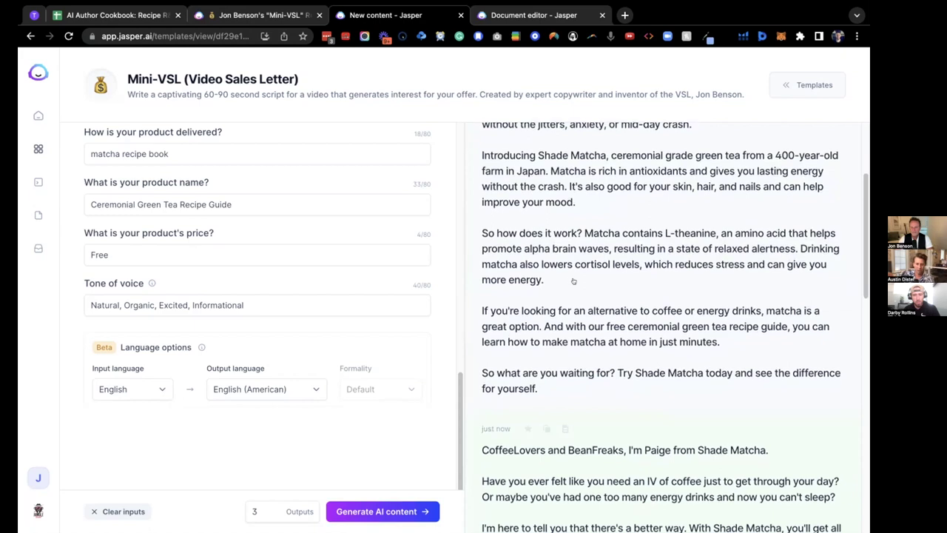
pyautogui.scroll(2, 573, 281)
pyautogui.scroll(1, 573, 280)
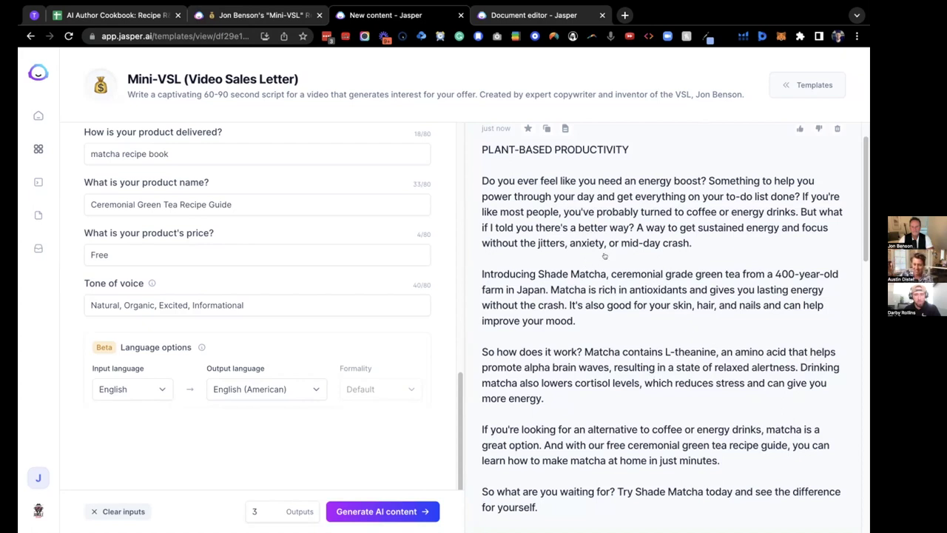
pyautogui.click(566, 256)
pyautogui.scroll(-2, 512, 349)
pyautogui.scroll(2, 511, 349)
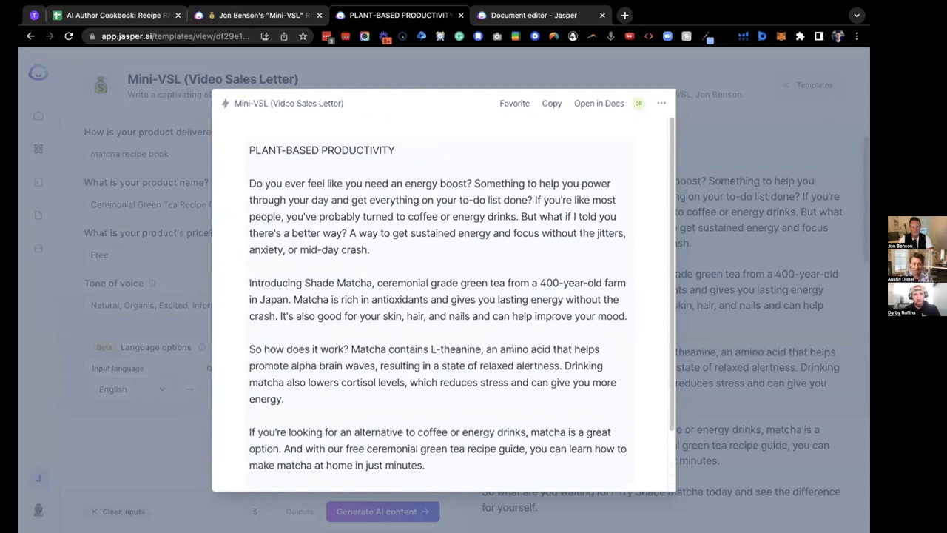
pyautogui.scroll(-2, 511, 348)
pyautogui.press('Escape')
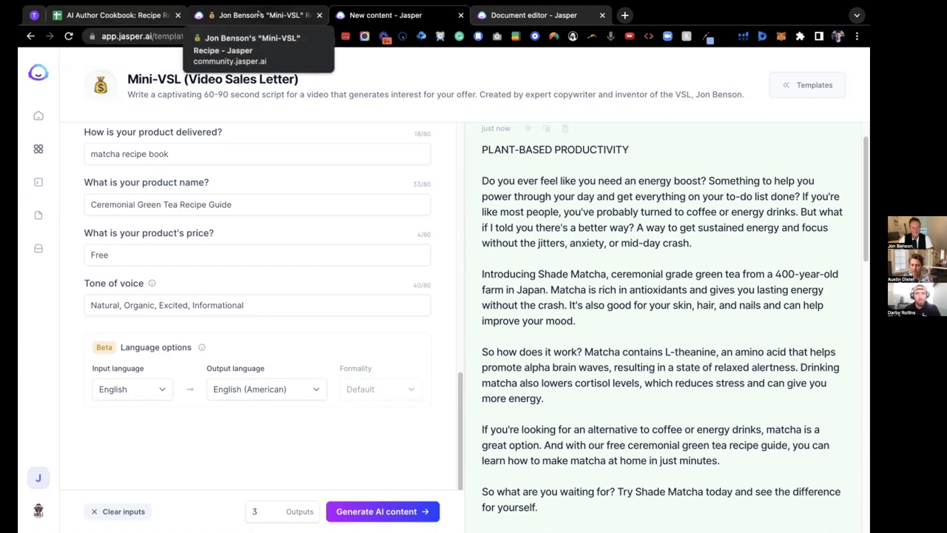
# Run the community's "Mini-VSL" Recipe, the companion to the Mini-VSL (Video Sales Letter) template, to create a new document.
pyautogui.click(258, 14)
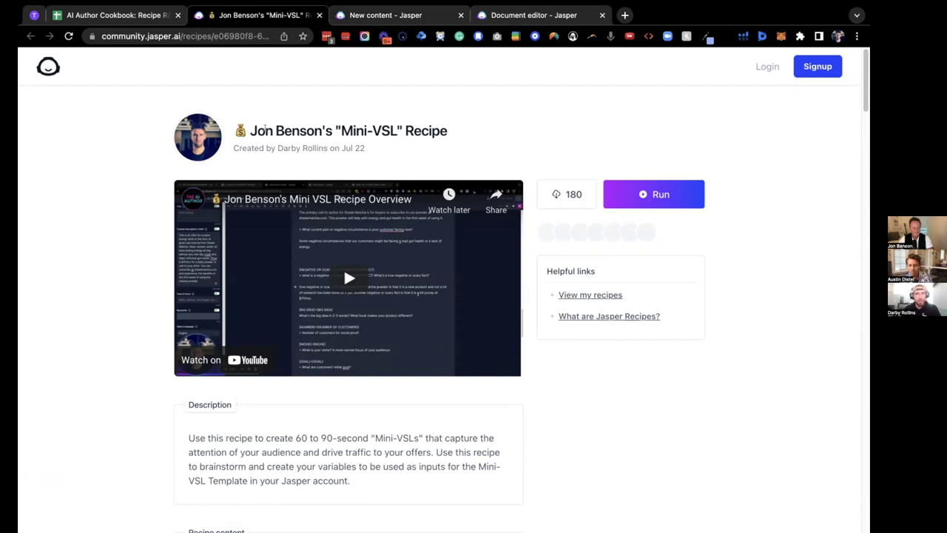
pyautogui.click(374, 11)
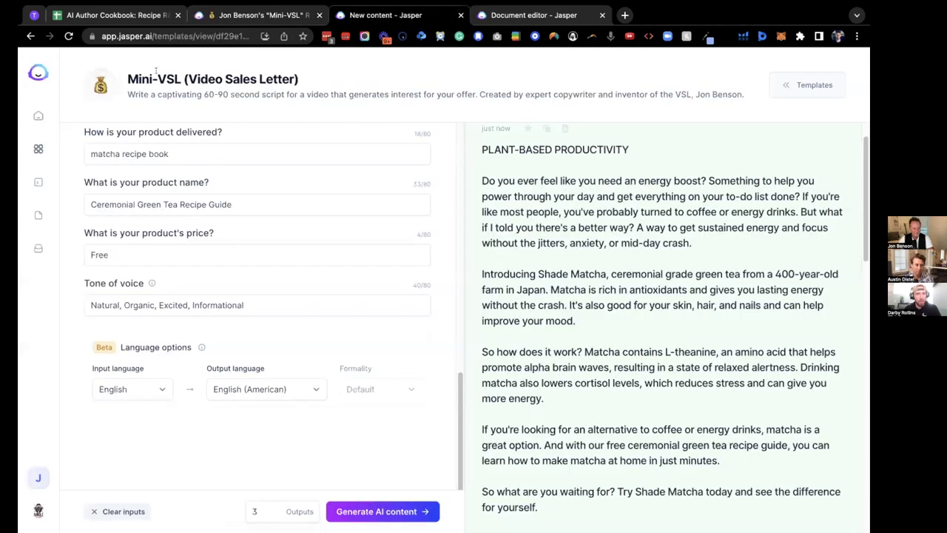
pyautogui.moveTo(126, 72); pyautogui.dragTo(343, 81)
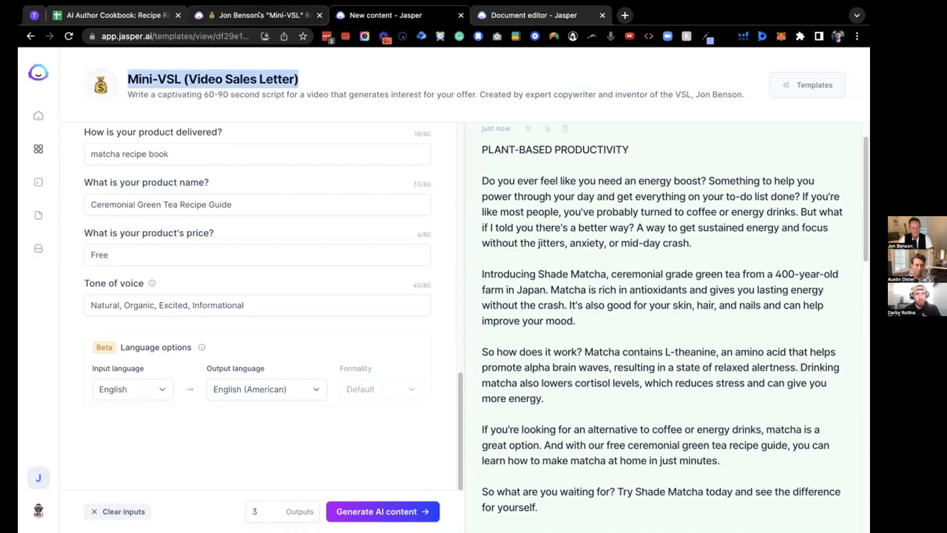
pyautogui.click(260, 12)
pyautogui.moveTo(249, 128); pyautogui.dragTo(458, 130)
pyautogui.scroll(-1, 524, 179)
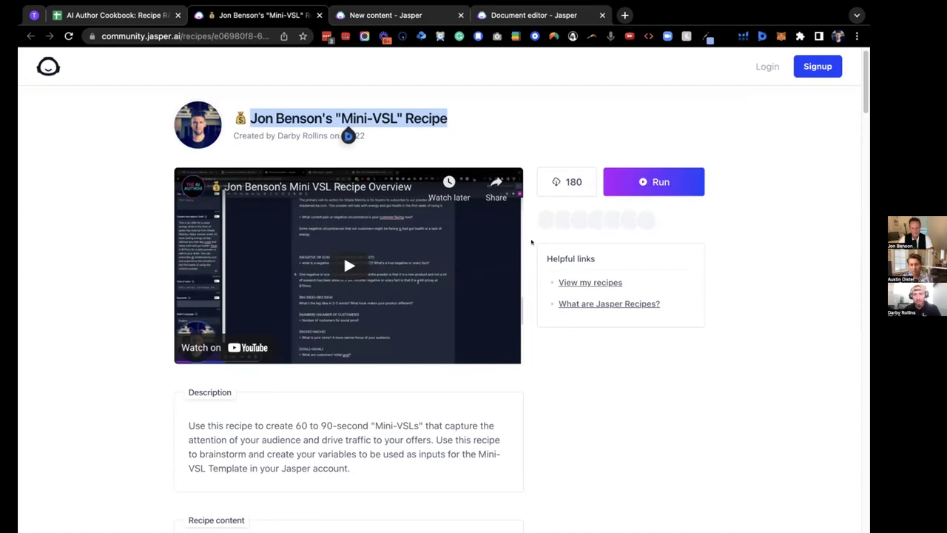
pyautogui.scroll(-2, 532, 242)
pyautogui.click(651, 125)
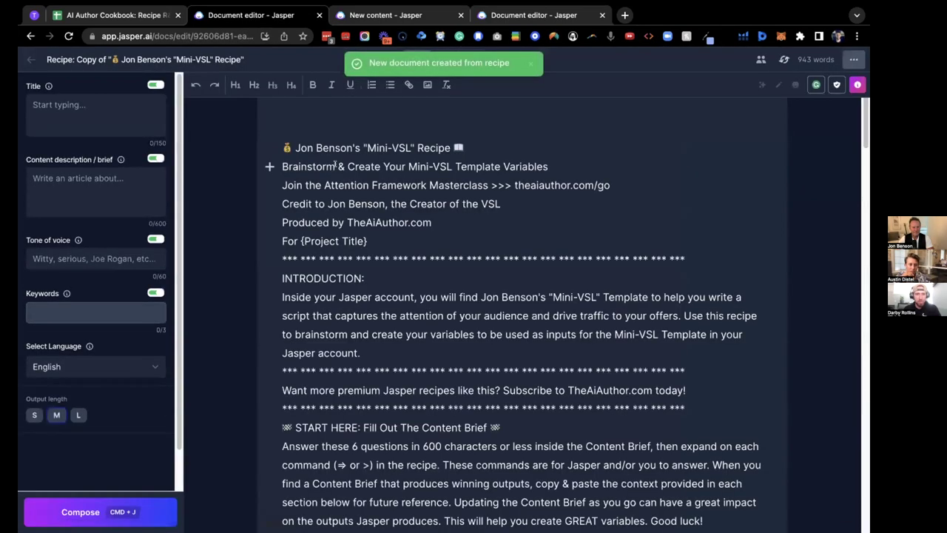
# Write in the content brief: "This is an offer for ceremonial green tea matcha from Shade Matcha. Helps provide lasting energy without the jitters,".
pyautogui.scroll(-4, 335, 169)
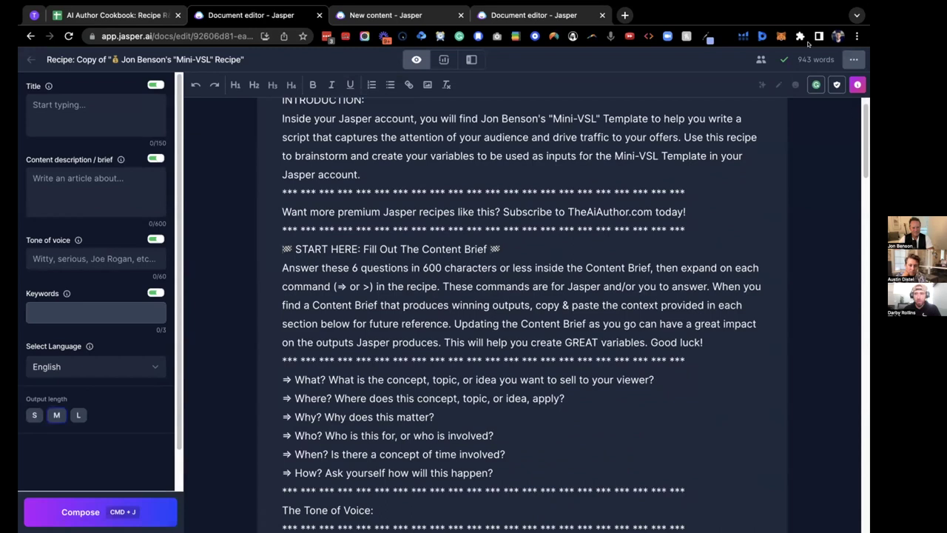
pyautogui.scroll(-1, 403, 222)
pyautogui.scroll(-3, 403, 222)
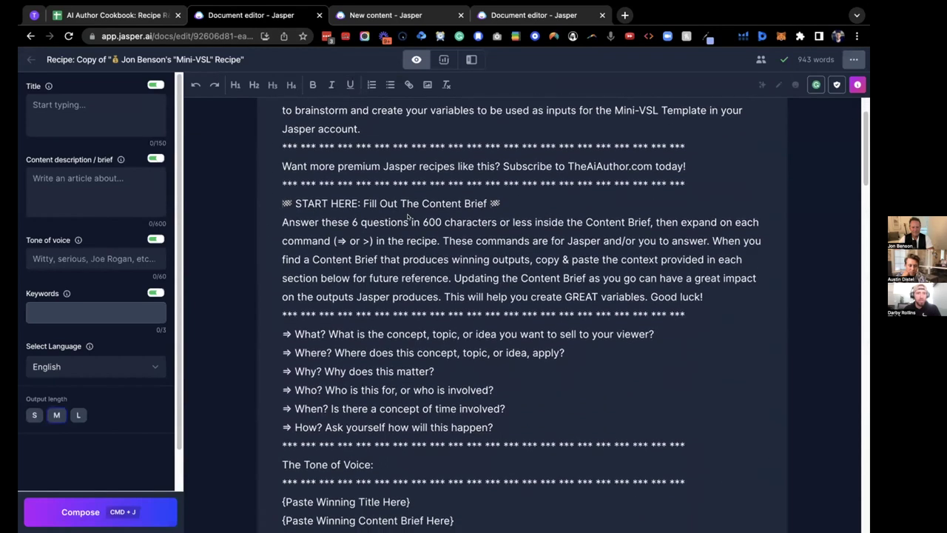
pyautogui.click(83, 189)
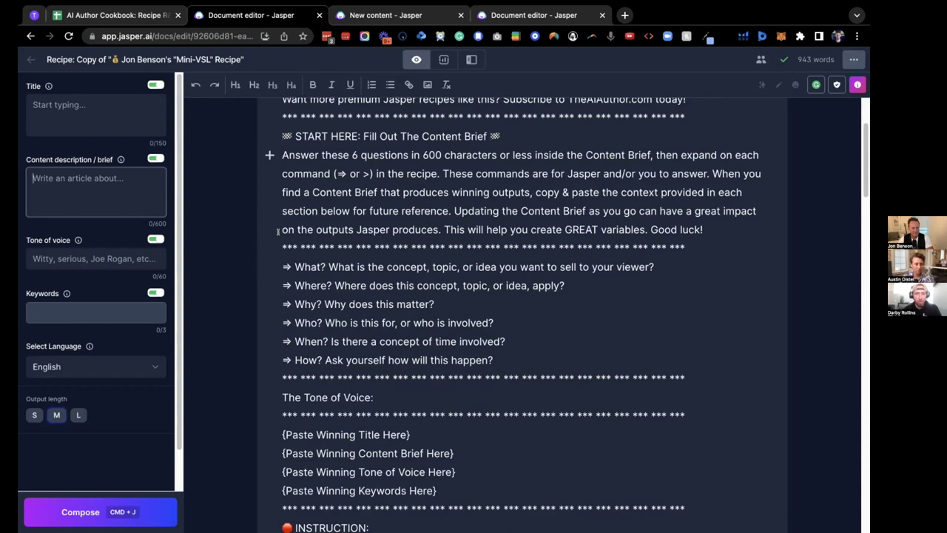
pyautogui.write('This is ')
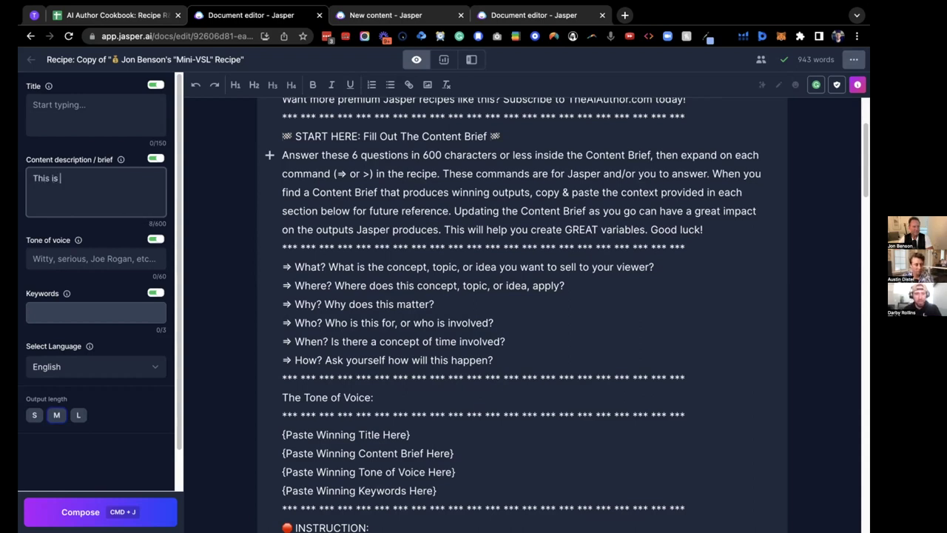
pyautogui.write('an off')
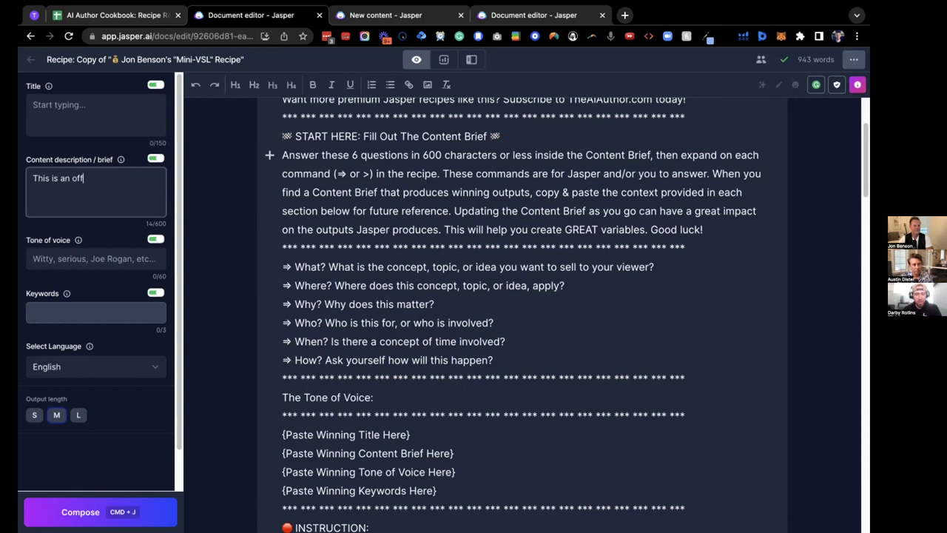
pyautogui.write('er for cer')
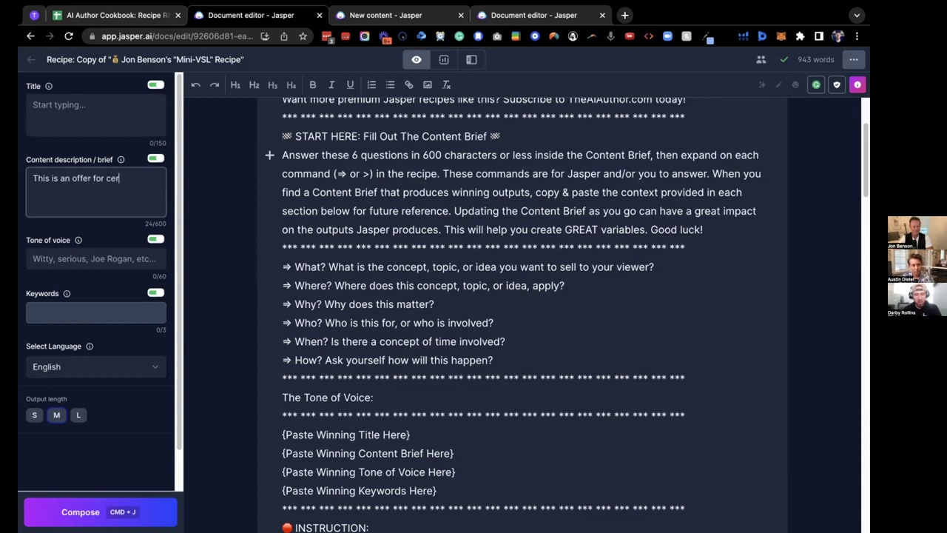
pyautogui.write('emonial green')
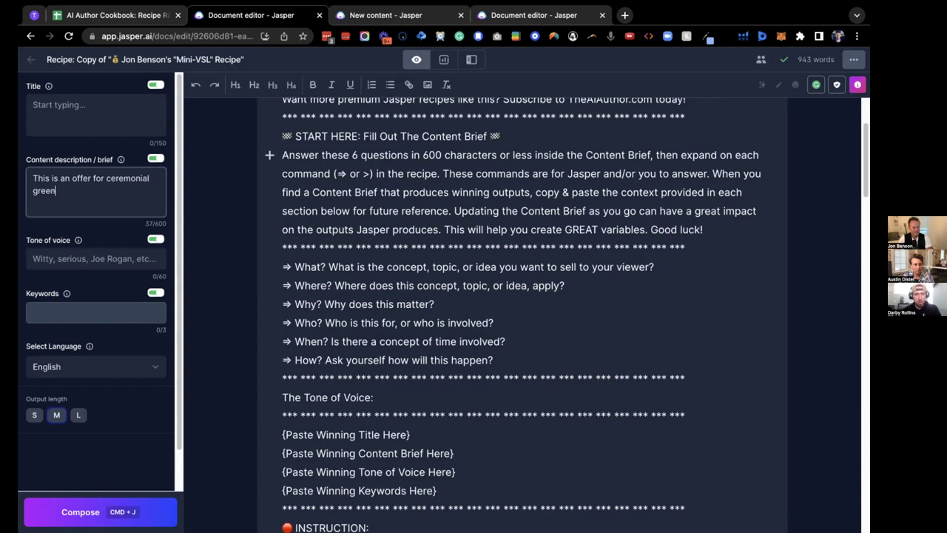
pyautogui.write(' tea matcha')
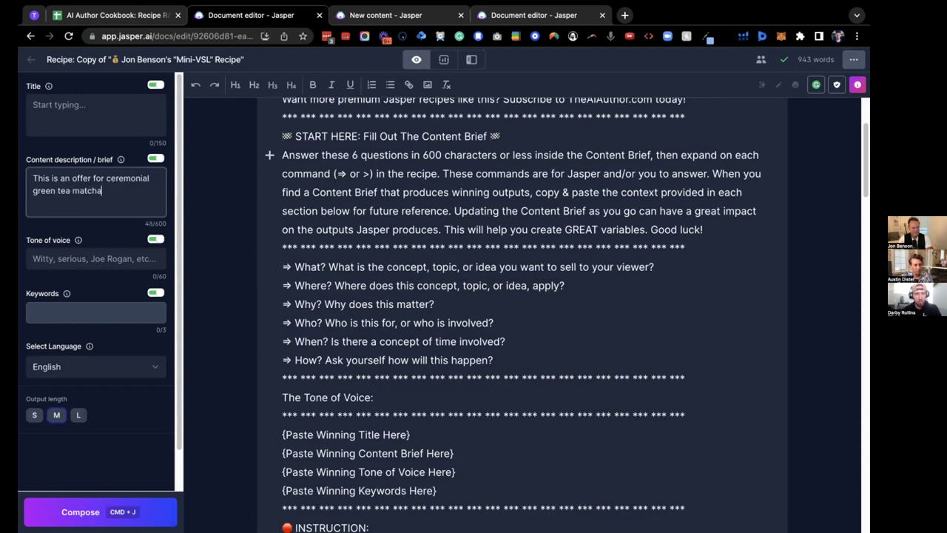
pyautogui.write(' from S')
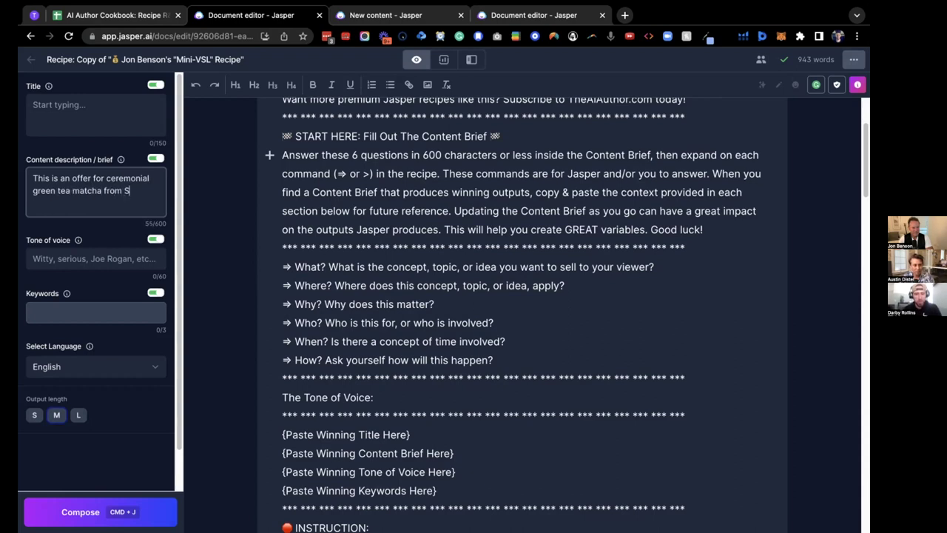
pyautogui.write('hade Matcha. Helps provide lasting energy without the jitters,')
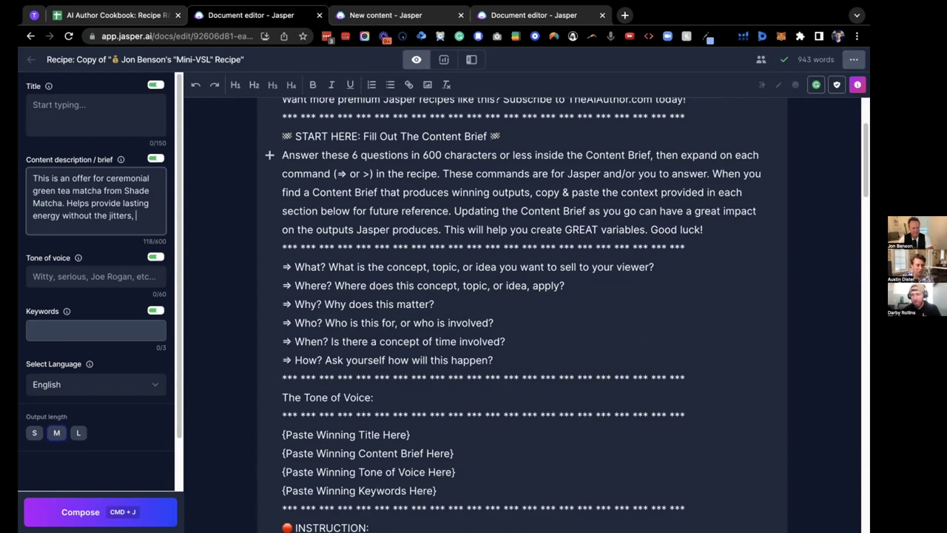
# Complete the brief's benefits sentence with "mid-day crash, or sleepless nights.", using the corrected spelling of "sleepless".
pyautogui.write('mid-day crash, or sleepness nights.')
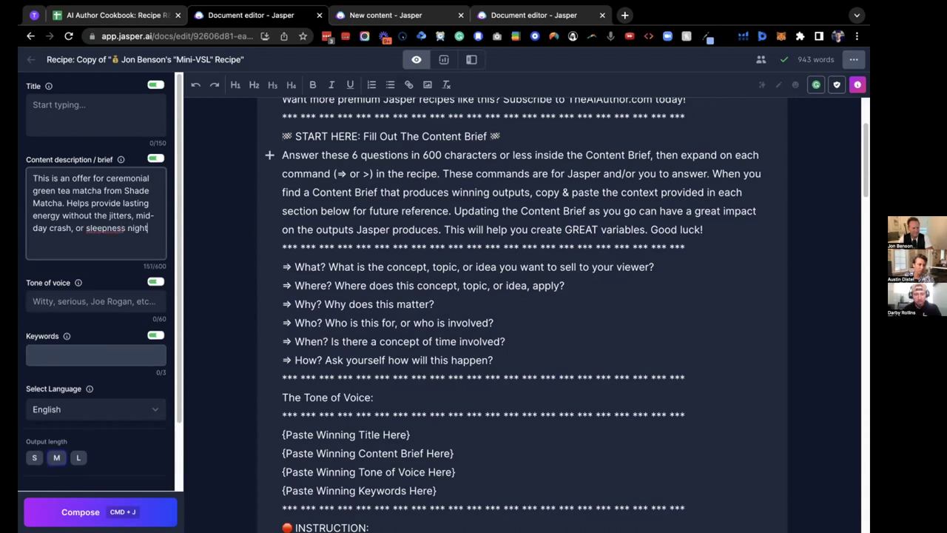
pyautogui.rightClick(105, 228)
pyautogui.click(132, 238)
# Add the sentence "Easy to use powder." to the end of the content brief.
pyautogui.write('Easy to use powrder.')
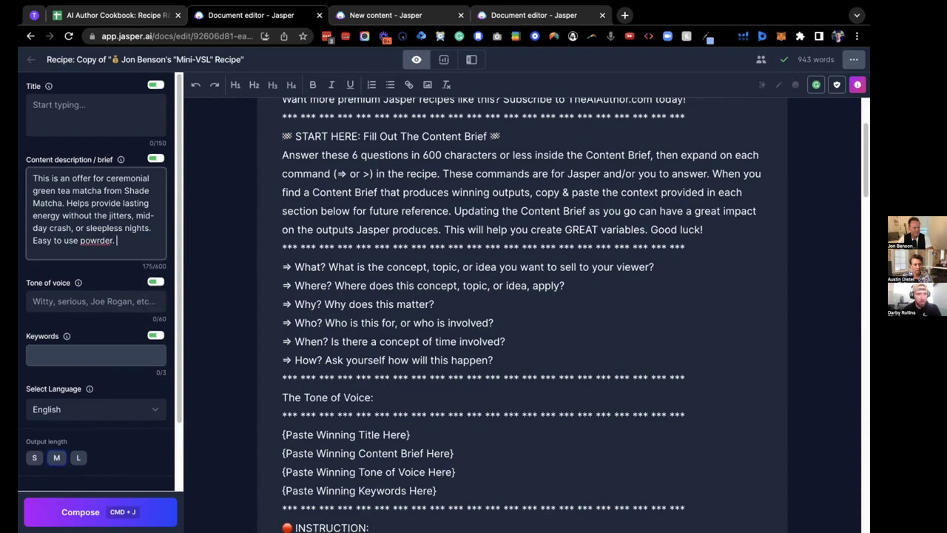
pyautogui.press('BackSpace')
pyautogui.press('BackSpace')
pyautogui.press('BackSpace')
pyautogui.press('BackSpace')
pyautogui.write('der')
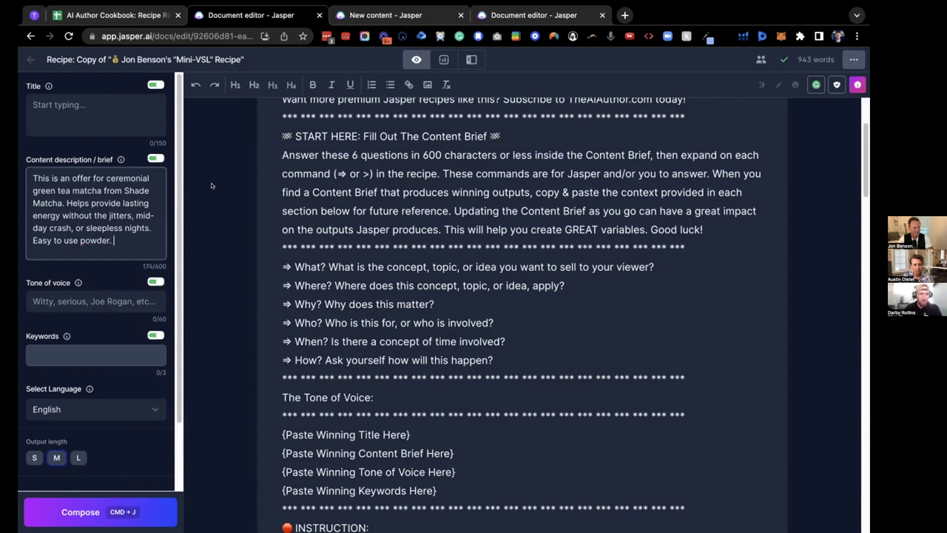
# Check the Shade Matcha script generated in the Mini-VSL template for further benefits, and add "Lower cortisol levels." to the recipe's content brief.
pyautogui.click(414, 15)
pyautogui.scroll(1, 520, 256)
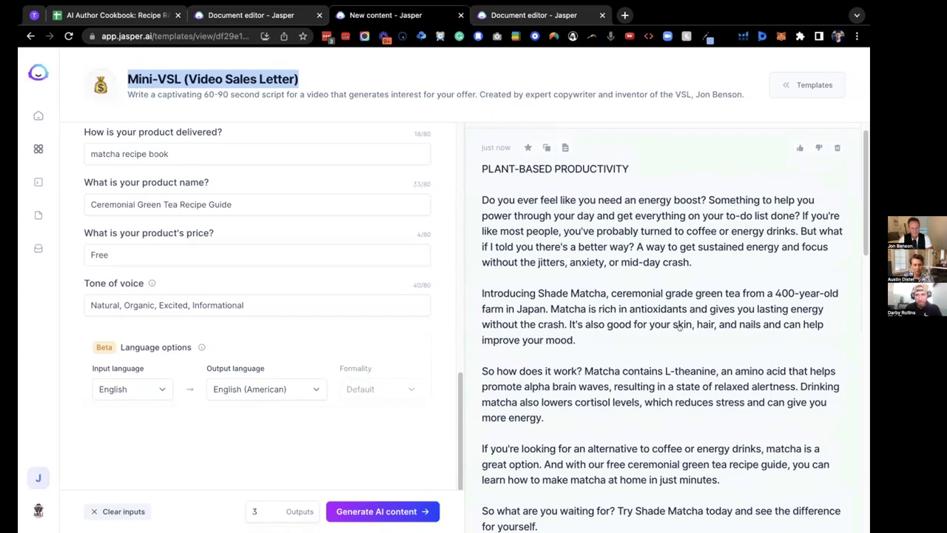
pyautogui.scroll(-1, 556, 350)
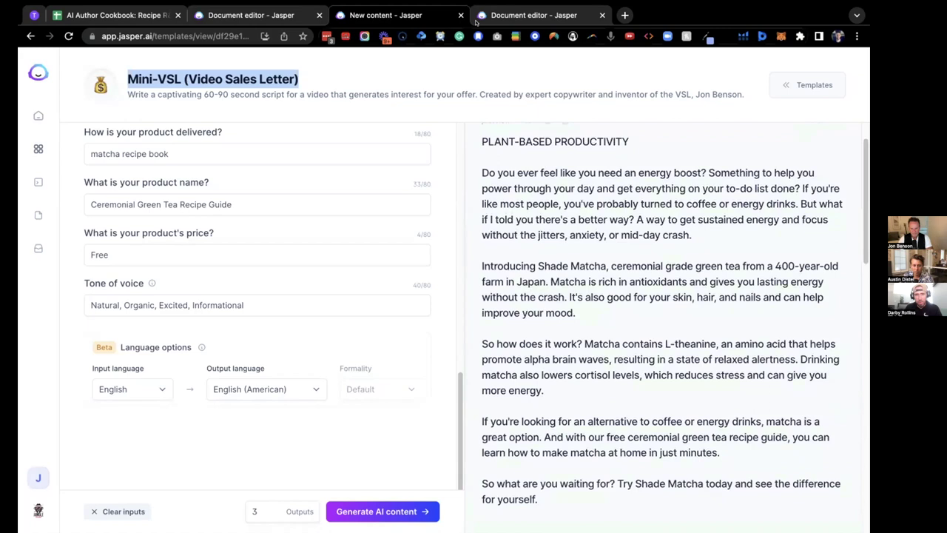
pyautogui.click(251, 15)
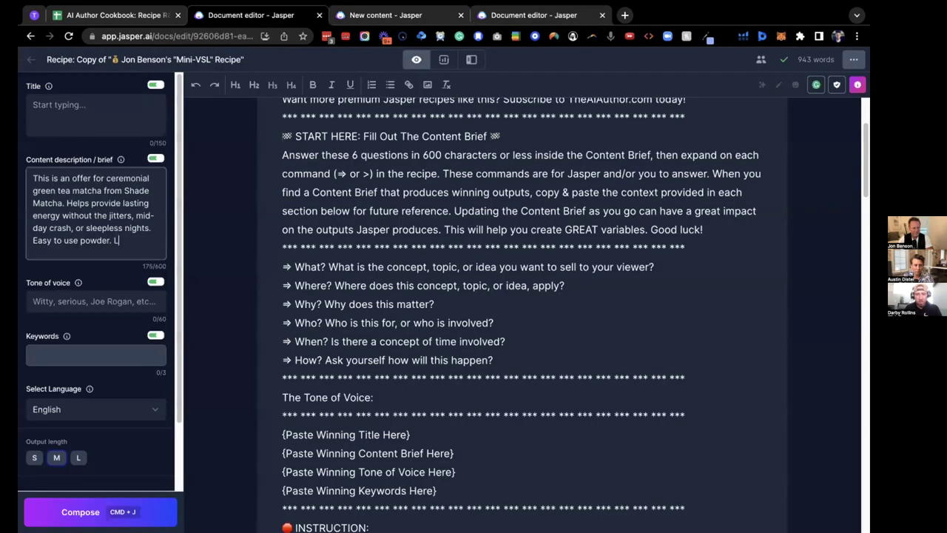
pyautogui.write('Lower cortisol ')
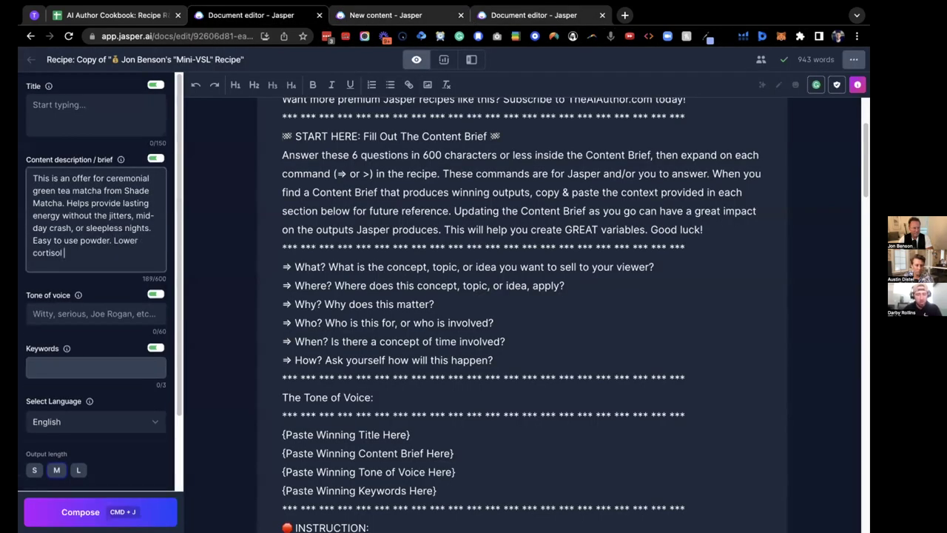
pyautogui.write('levels.')
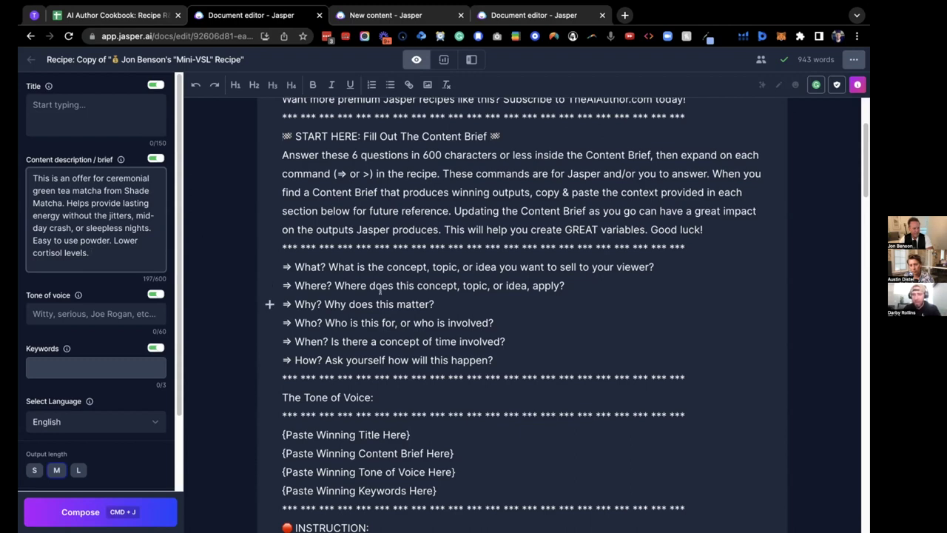
# Review the recipe's instructions and its list of content brief variables, including [XX] and [AVATAR], down to the variables with commands.
pyautogui.scroll(-5, 369, 296)
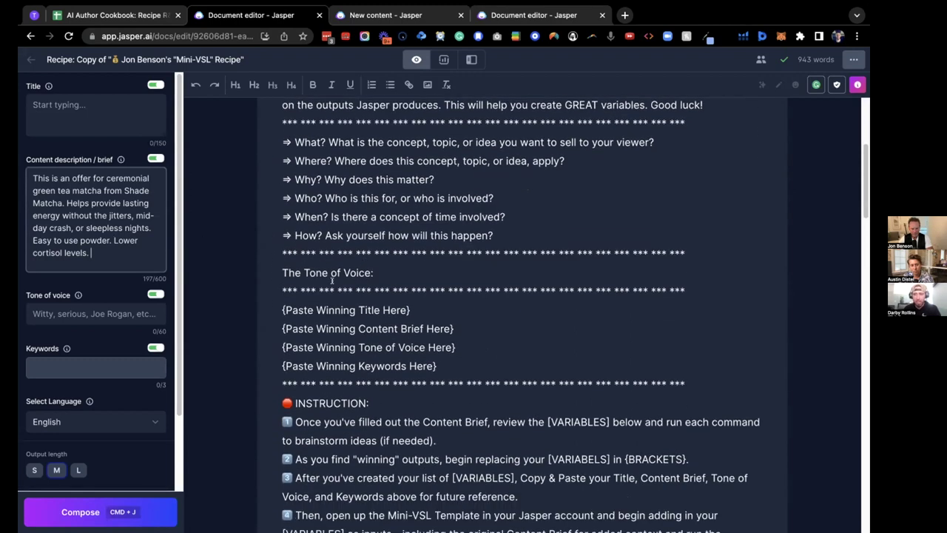
pyautogui.scroll(-7, 321, 272)
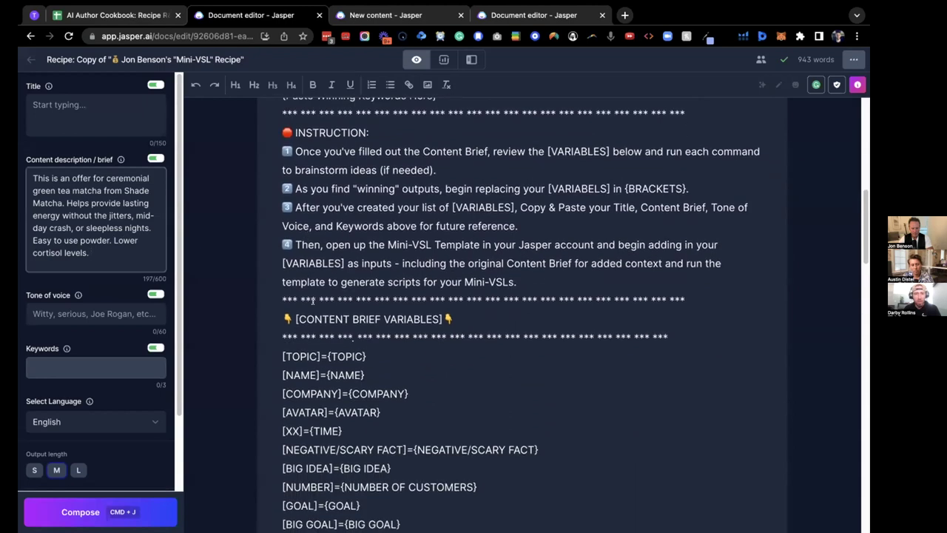
pyautogui.scroll(-5, 374, 299)
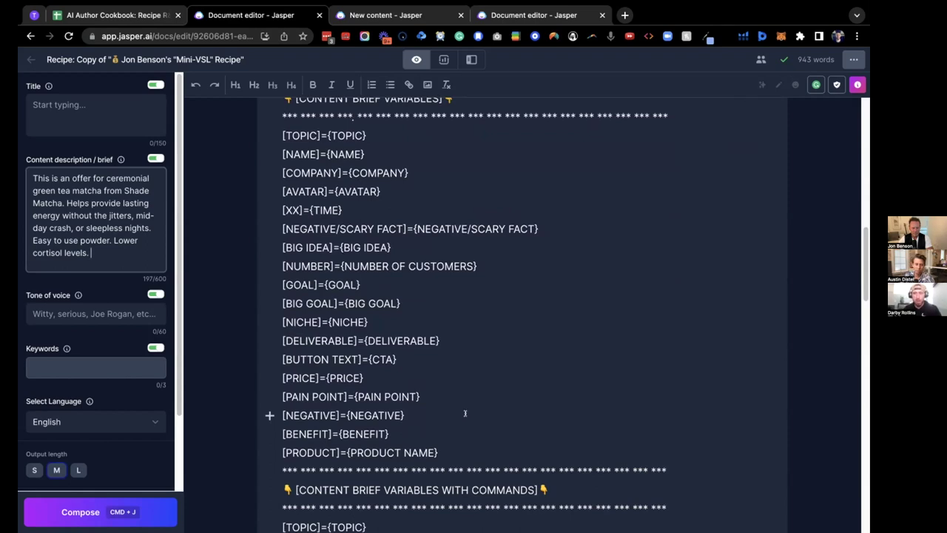
pyautogui.moveTo(441, 453); pyautogui.dragTo(267, 131)
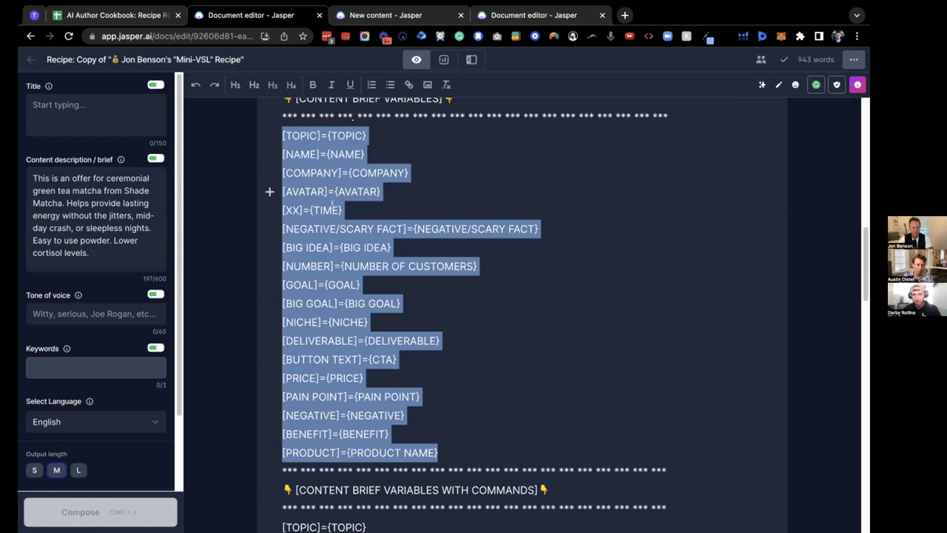
pyautogui.moveTo(413, 203); pyautogui.dragTo(277, 205)
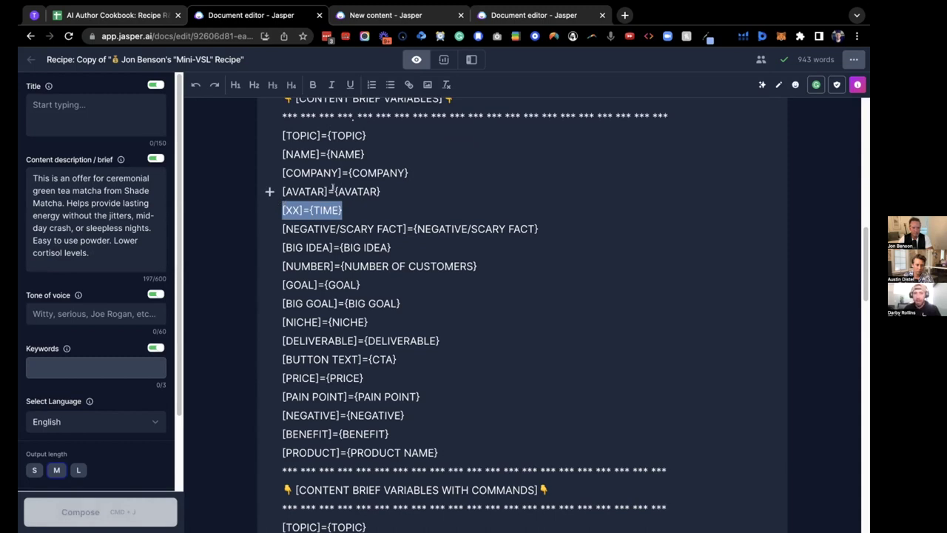
pyautogui.moveTo(335, 190); pyautogui.dragTo(387, 188)
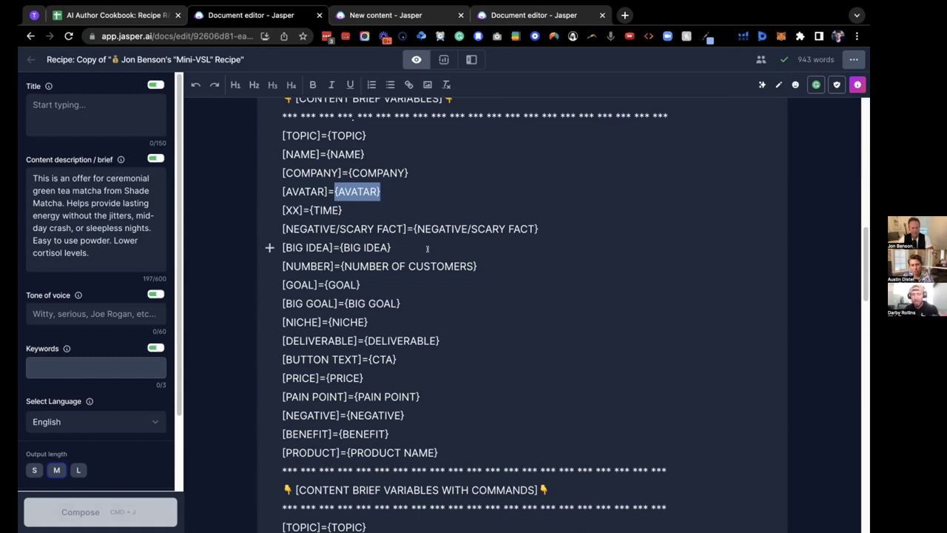
pyautogui.scroll(-1, 428, 247)
pyautogui.scroll(-5, 429, 250)
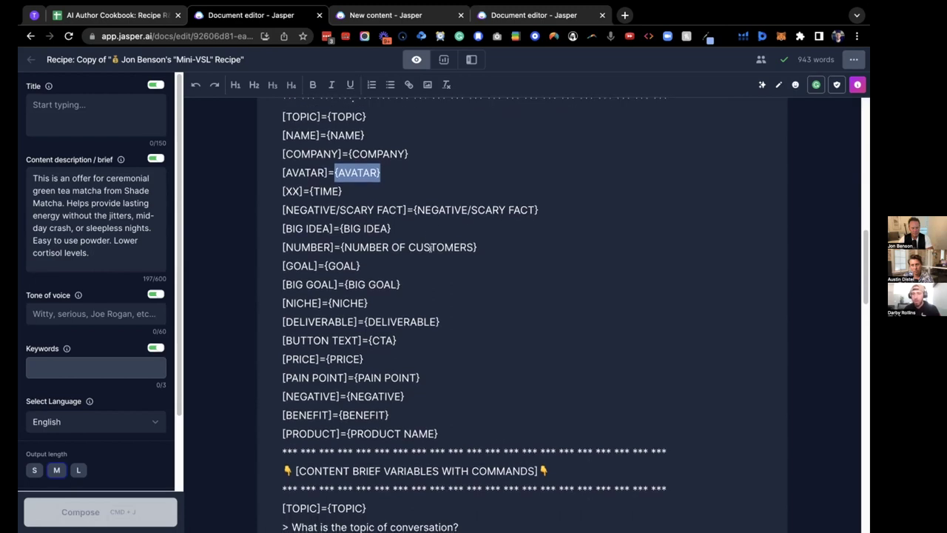
pyautogui.scroll(-1, 429, 250)
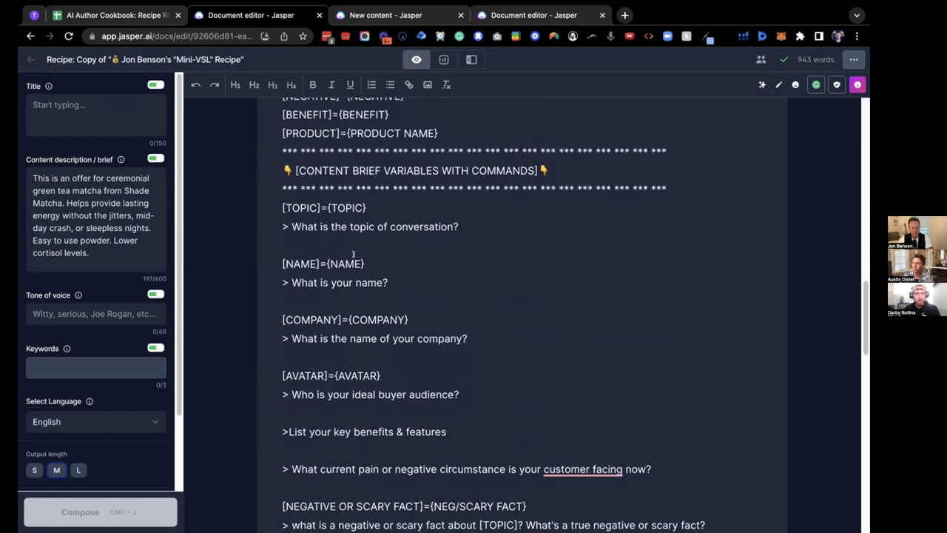
# Try to generate answers directly after "> What is the topic of conversation?", deleting each generated list.
pyautogui.click(493, 203)
pyautogui.scroll(-1, 488, 211)
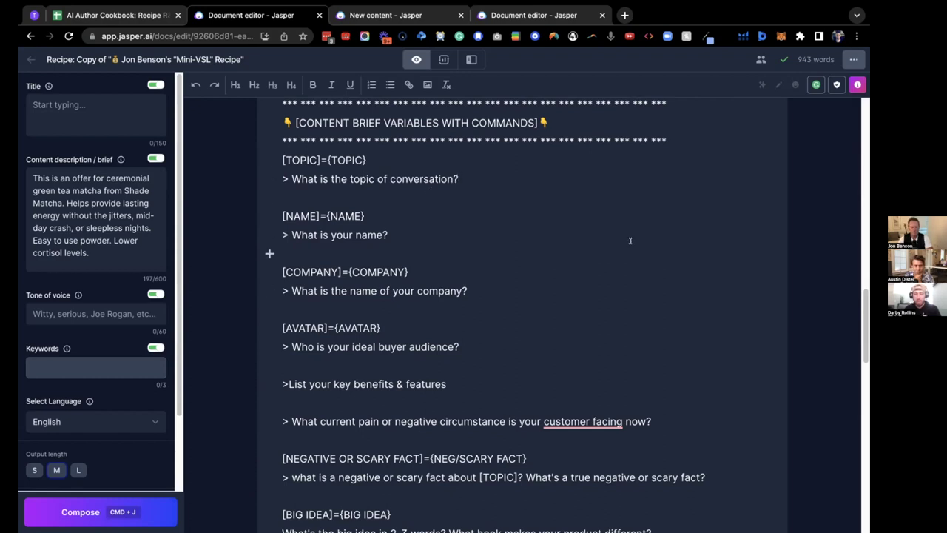
pyautogui.press('super+j')
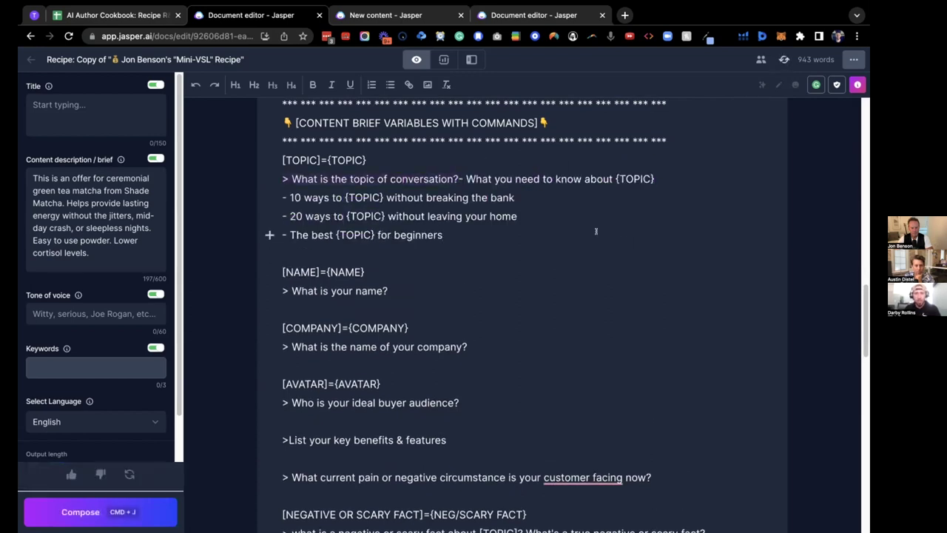
pyautogui.moveTo(570, 231); pyautogui.dragTo(459, 178)
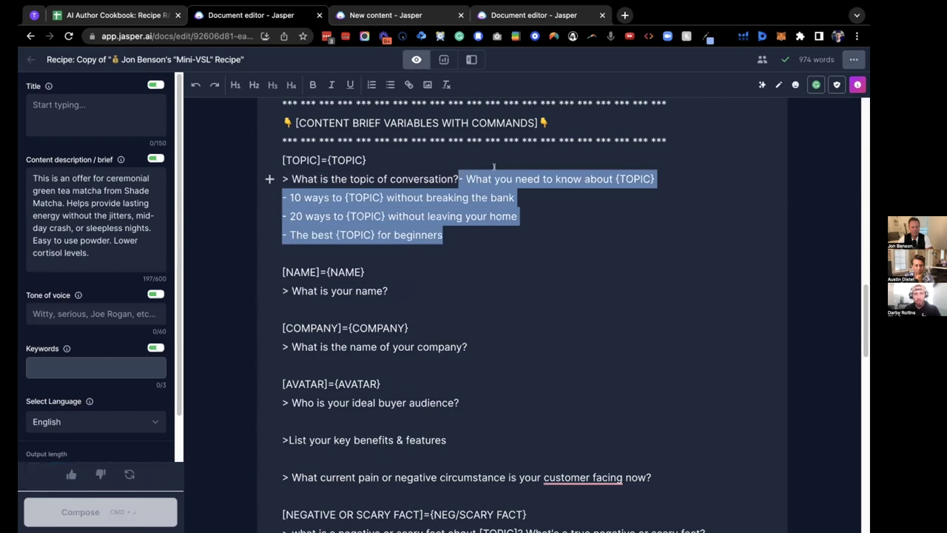
pyautogui.press('BackSpace')
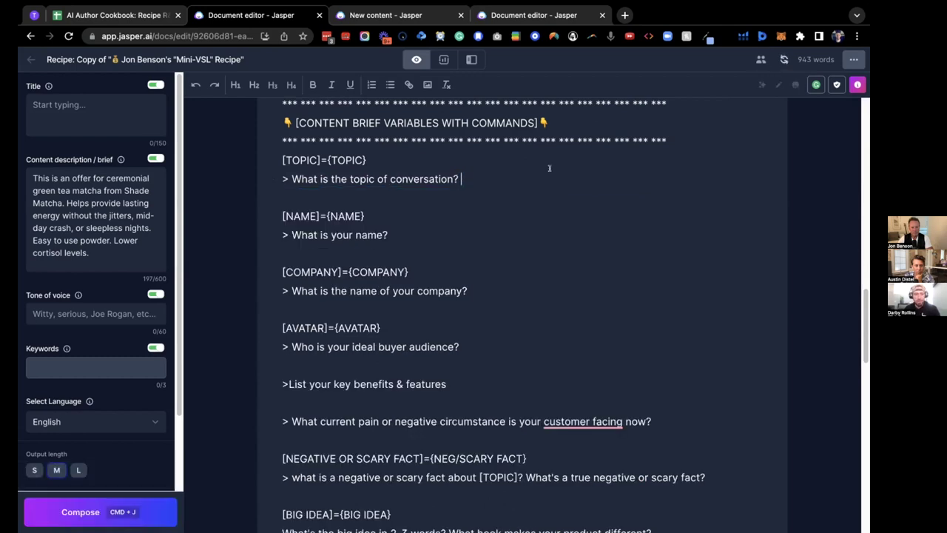
pyautogui.press('super+j')
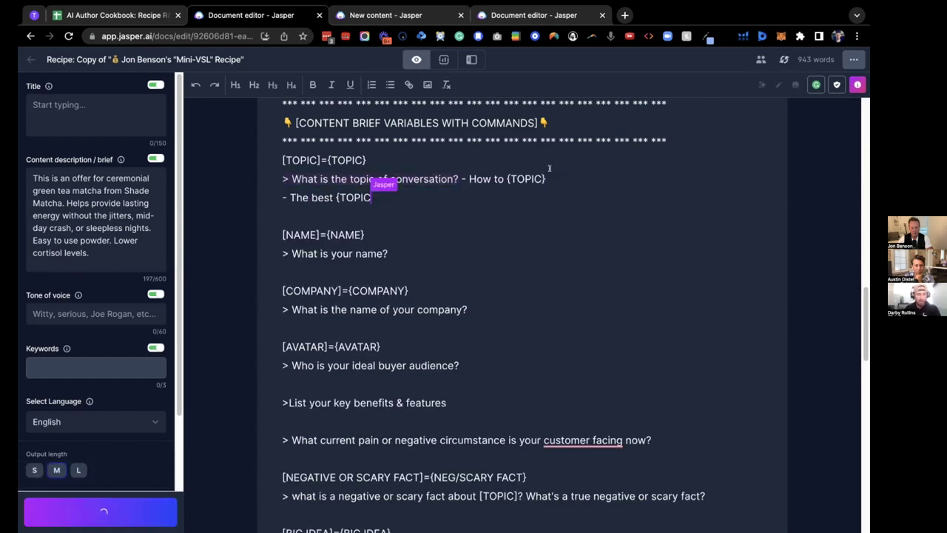
pyautogui.press('super+j')
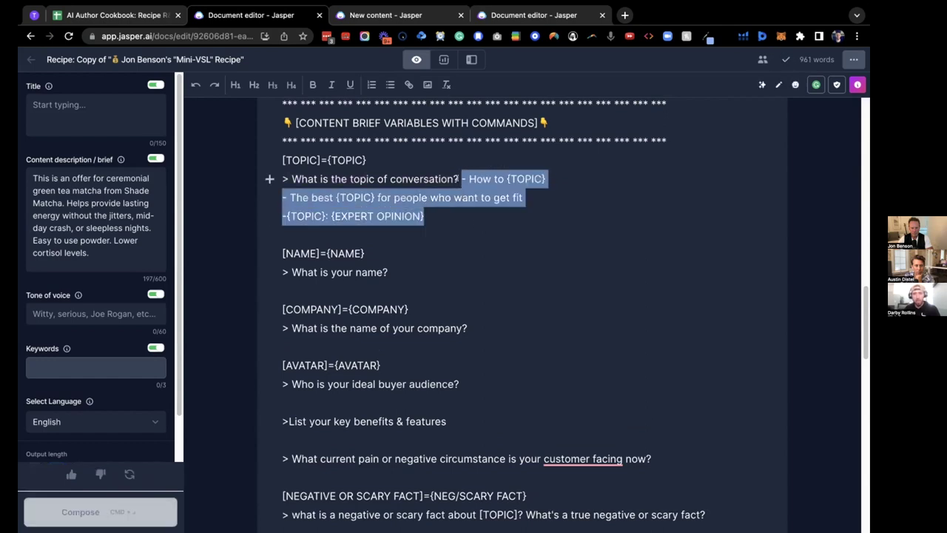
pyautogui.press('BackSpace')
# Generate an answer beneath the topic of conversation question and leave a blank line before the [NAME] variable.
pyautogui.press('super+j')
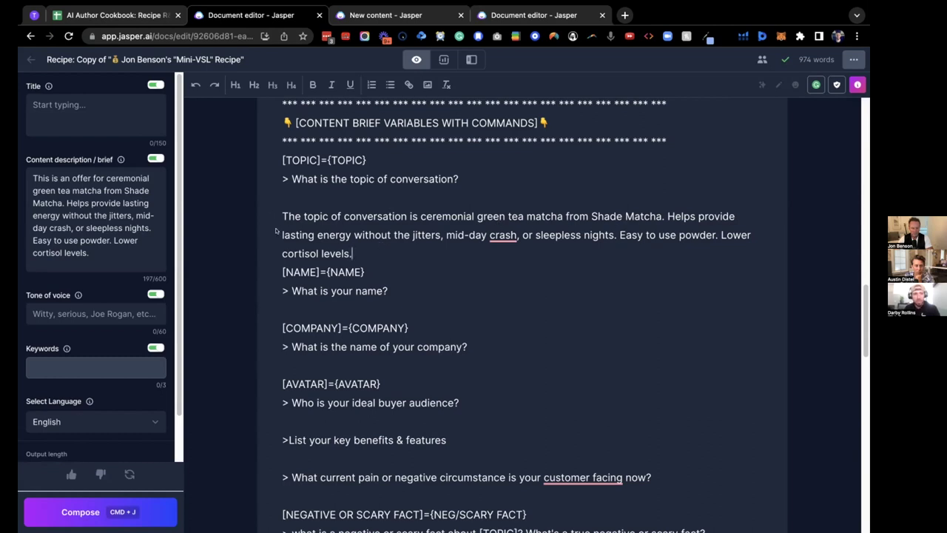
pyautogui.press('Return')
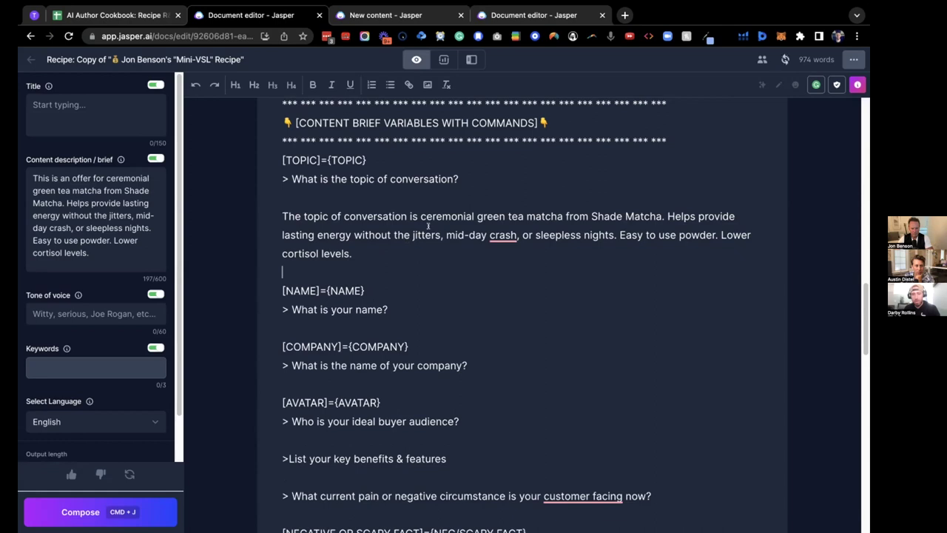
# Replace the {NAME} placeholder with the presenter's first name and the {COMPANY} placeholder with "Shade Matcha".
pyautogui.scroll(-2, 425, 221)
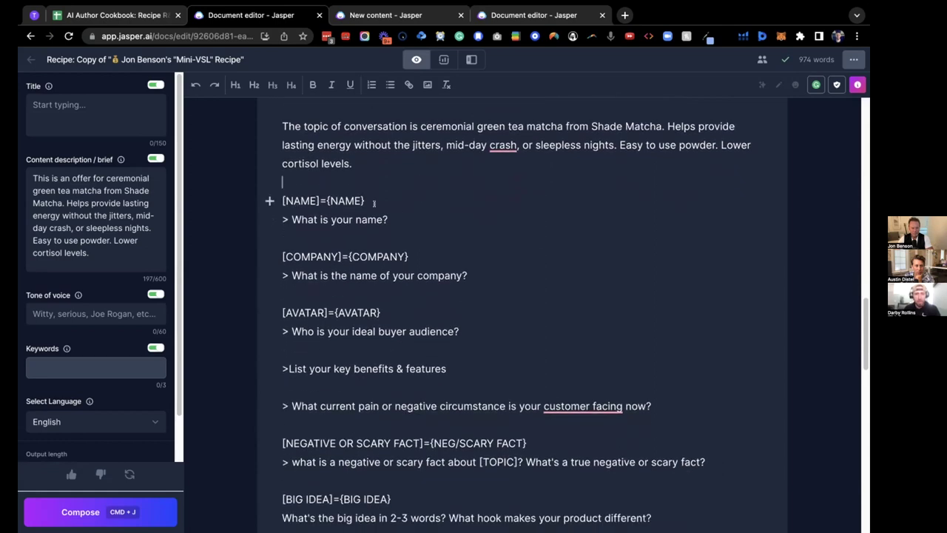
pyautogui.keyDown('shift'); pyautogui.click(324, 198); pyautogui.keyUp('shift')
pyautogui.write('Paige')
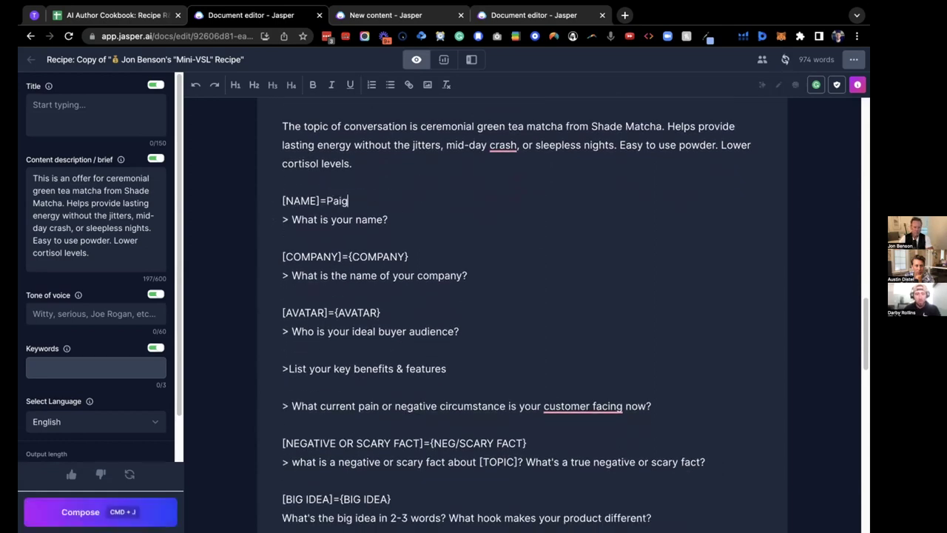
pyautogui.keyDown('shift'); pyautogui.click(348, 256); pyautogui.keyUp('shift')
pyautogui.write('Shade Matcha')
pyautogui.click(283, 276)
pyautogui.keyDown('shift'); pyautogui.click(468, 273); pyautogui.keyUp('shift')
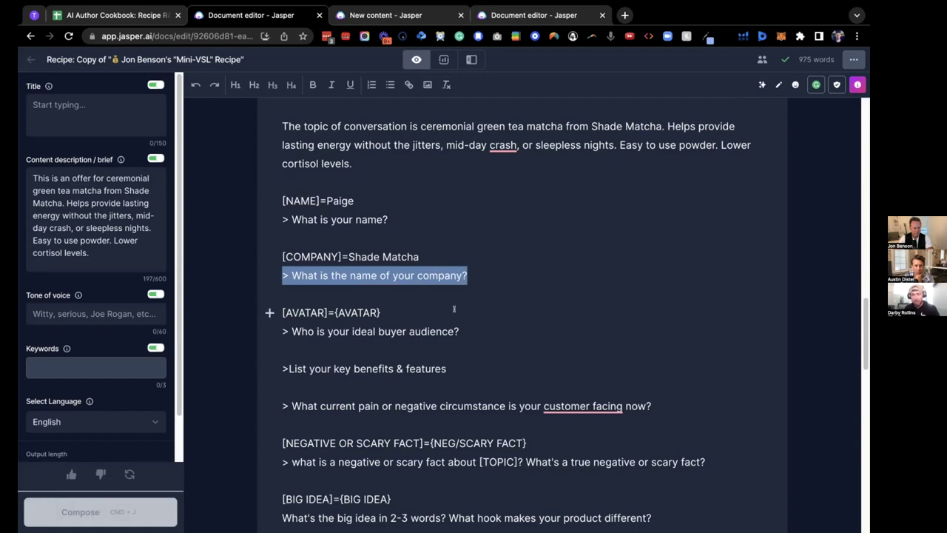
# Append "Audience:" to the content brief, followed by the ideal buyer audience "People who drink coffee or energy drinks - CoffeeLovers, BeanFreak" copied from the Mini-VSL template.
pyautogui.scroll(-1, 444, 284)
pyautogui.scroll(-1, 431, 290)
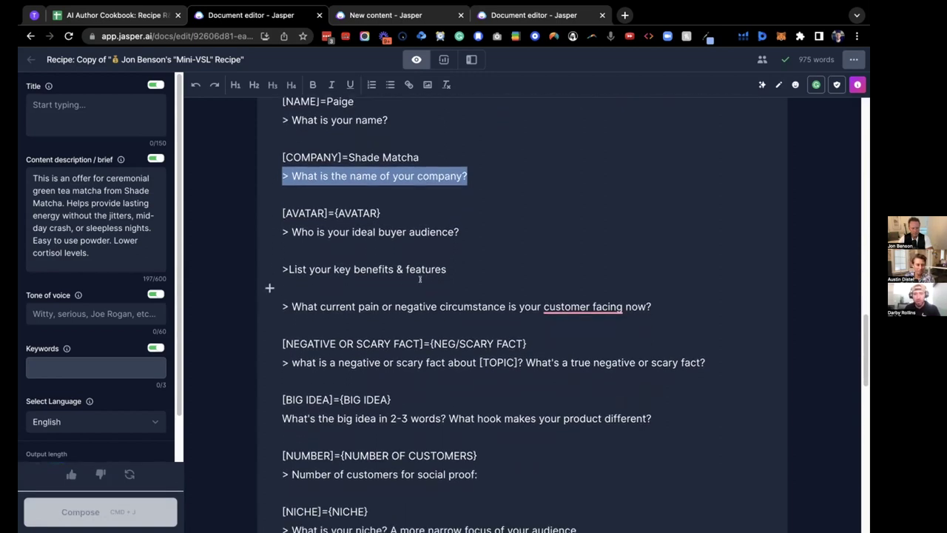
pyautogui.scroll(-1, 427, 271)
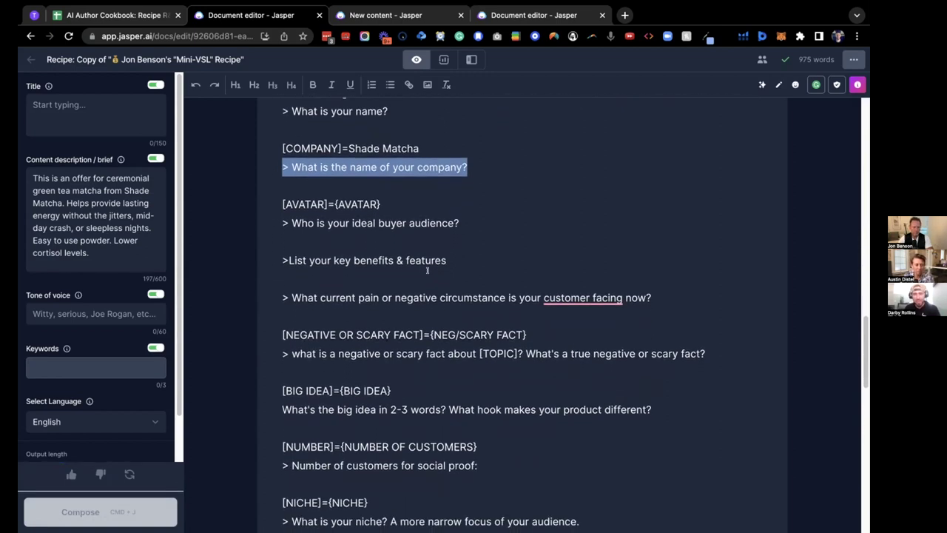
pyautogui.scroll(-1, 418, 269)
pyautogui.scroll(-1, 418, 269)
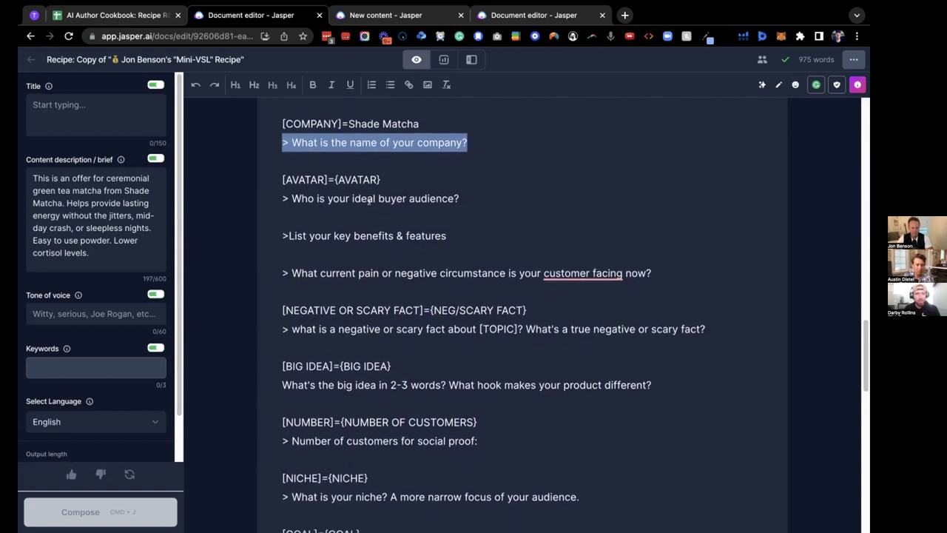
pyautogui.scroll(-1, 441, 233)
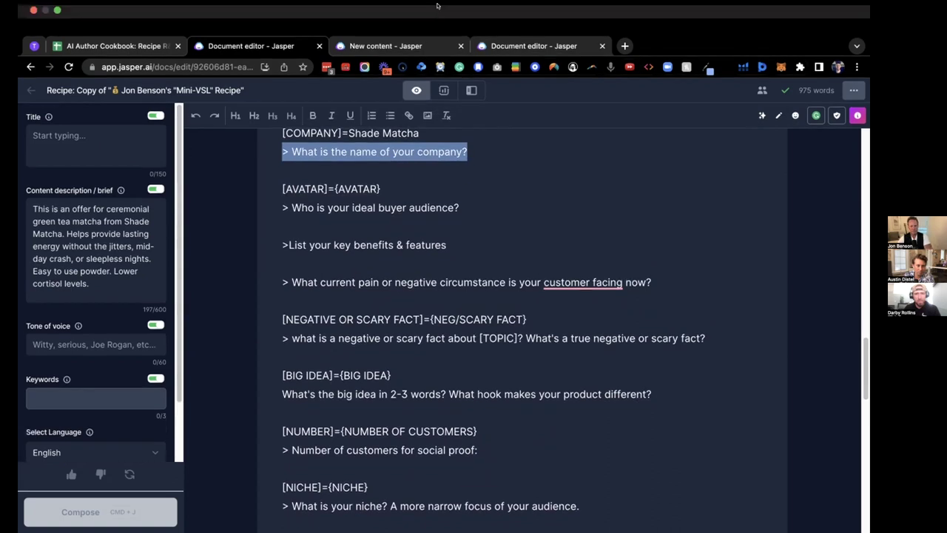
pyautogui.hotkey('ctrl', 'Tab')
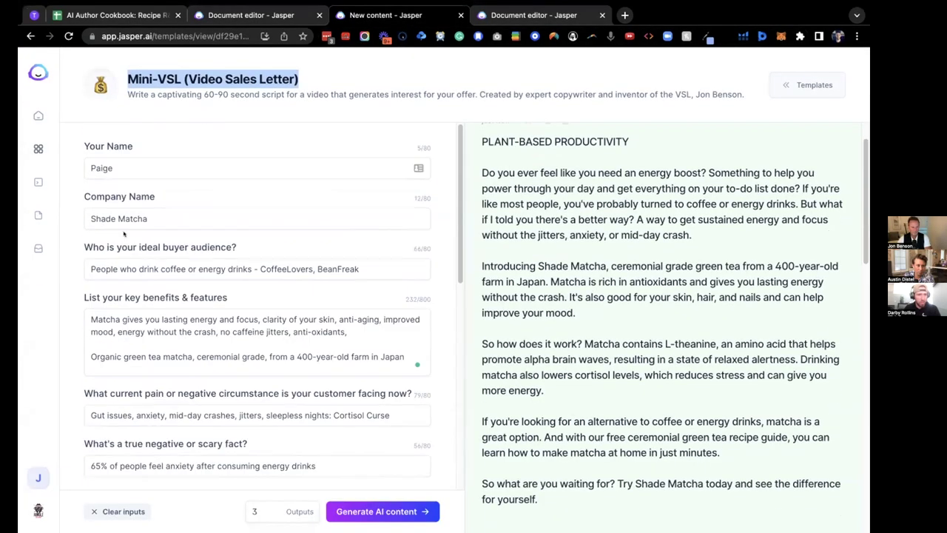
pyautogui.tripleClick(161, 268)
pyautogui.press('super+c')
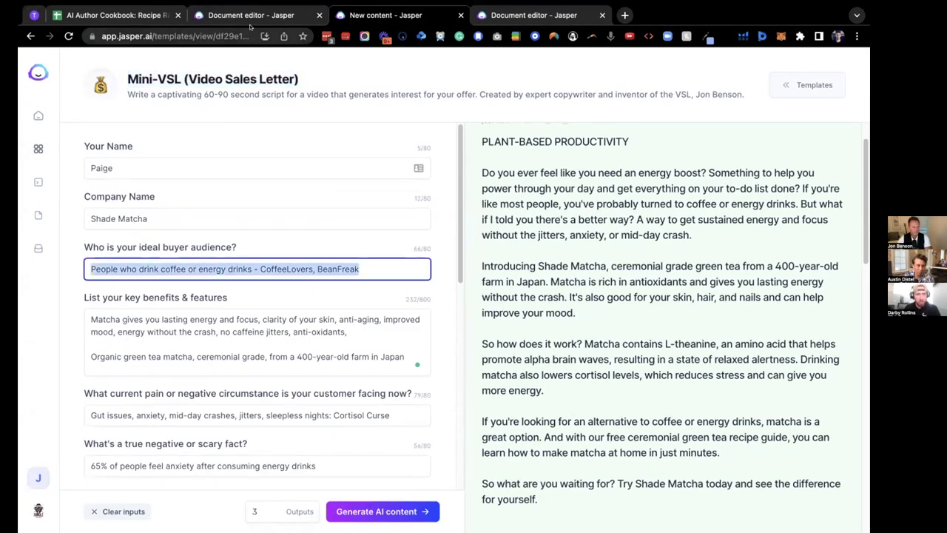
pyautogui.click(252, 16)
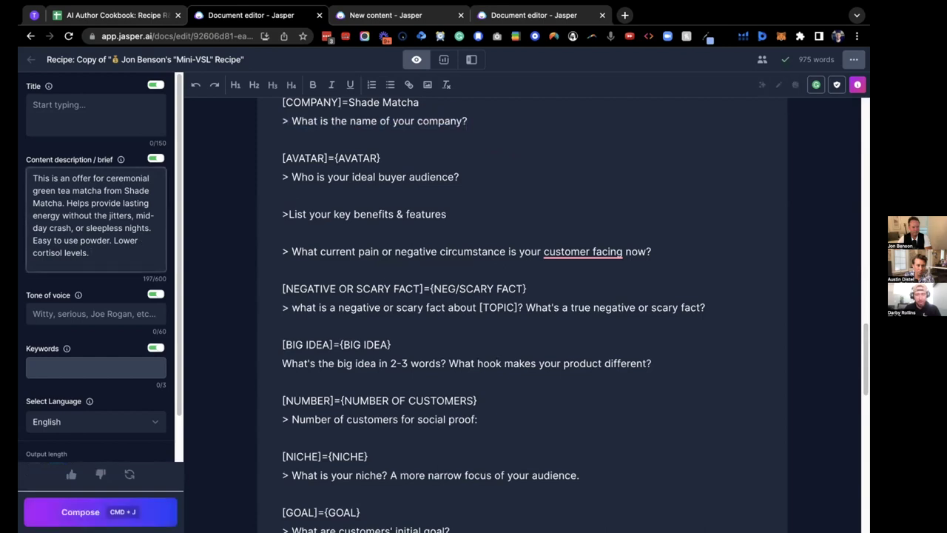
pyautogui.write('udience:')
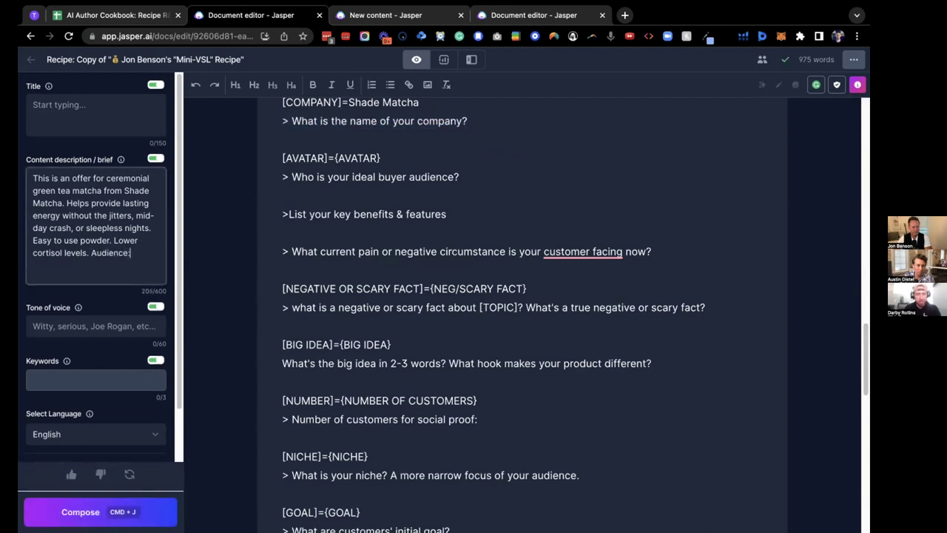
pyautogui.press('super+v')
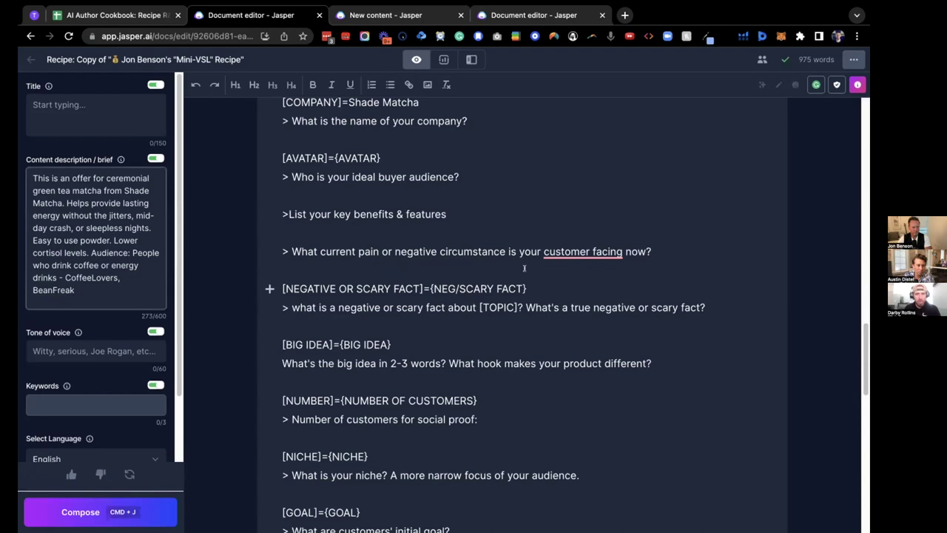
# Generate an answer to "> Who is your ideal buyer audience?" under the [AVATAR] variable.
pyautogui.click(484, 170)
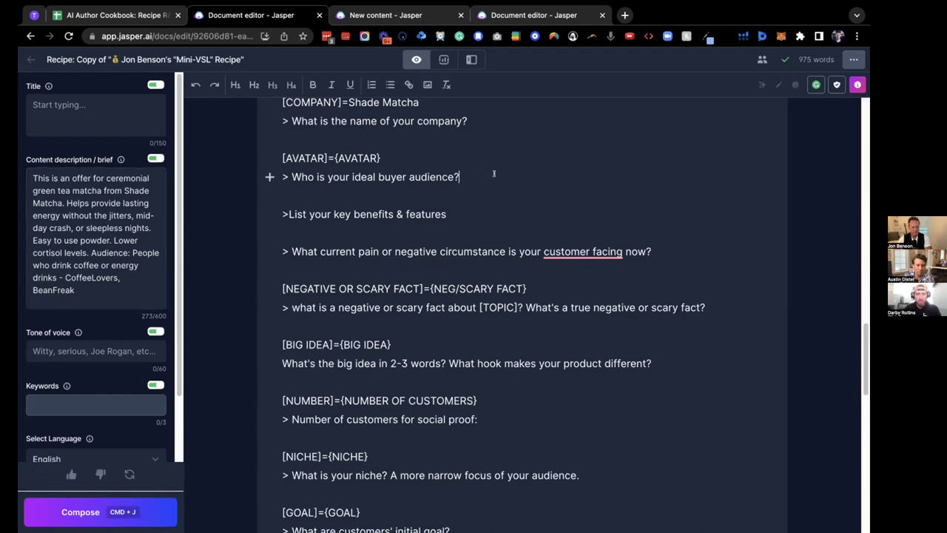
pyautogui.press('super+j')
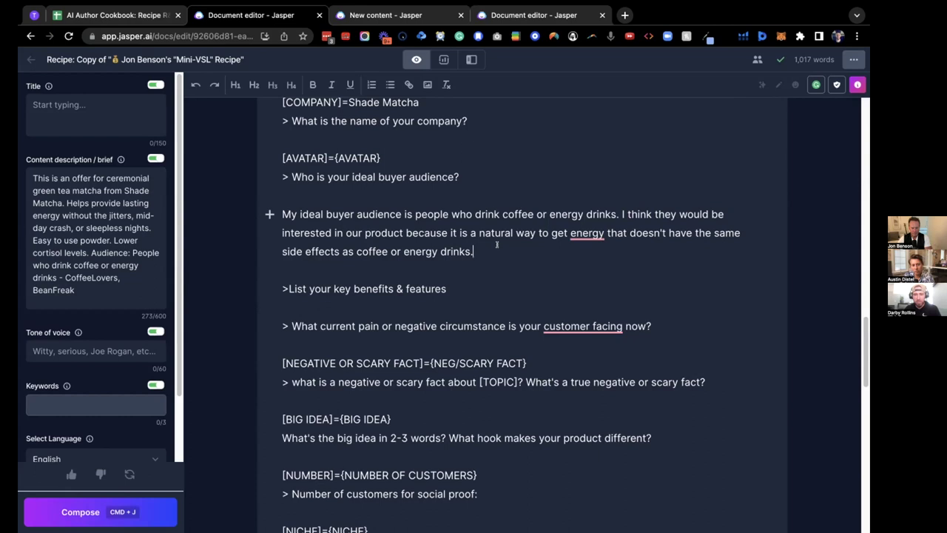
# Generate another answer to "> Who is your ideal buyer audience?" and compare it with the audience text in the content brief.
pyautogui.click(468, 177)
pyautogui.hotkey('shift', 'Home')
pyautogui.press('super+j')
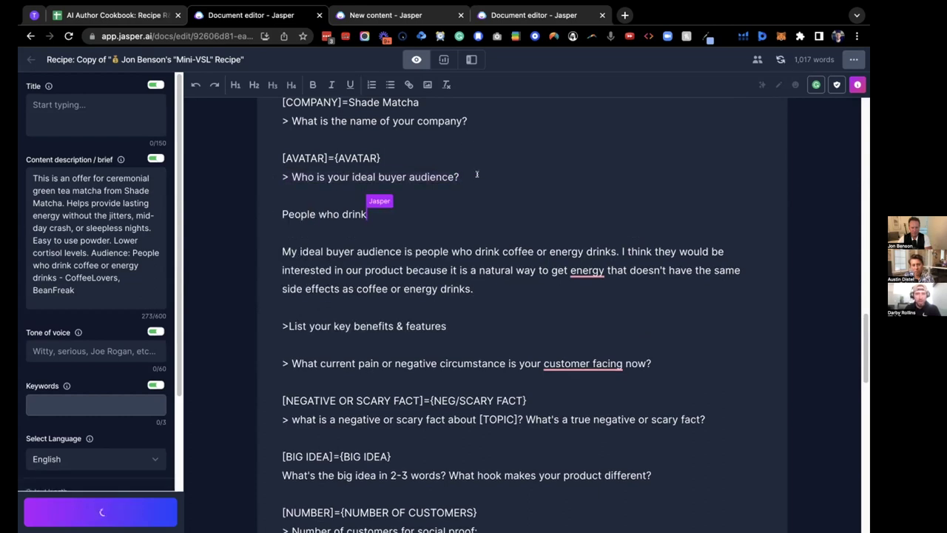
pyautogui.moveTo(77, 292); pyautogui.dragTo(90, 252)
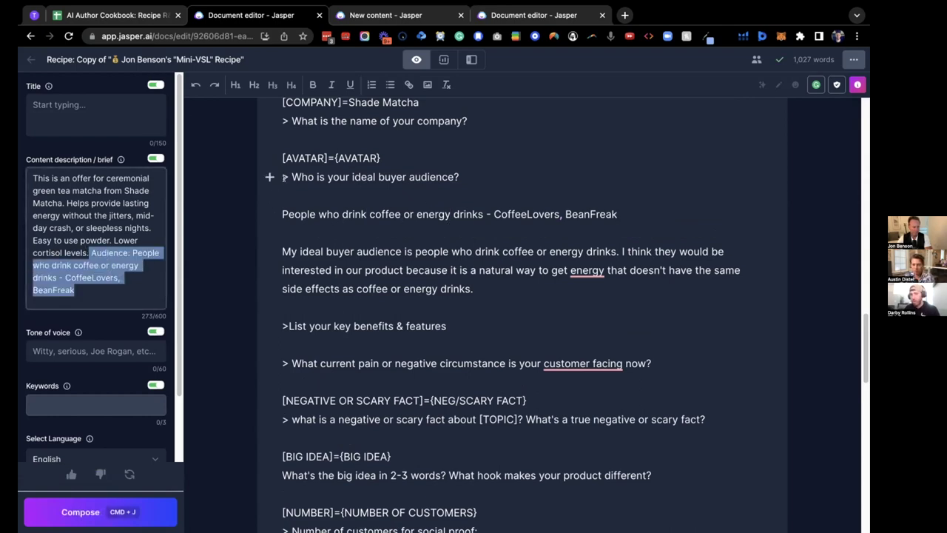
pyautogui.moveTo(33, 173); pyautogui.dragTo(141, 282)
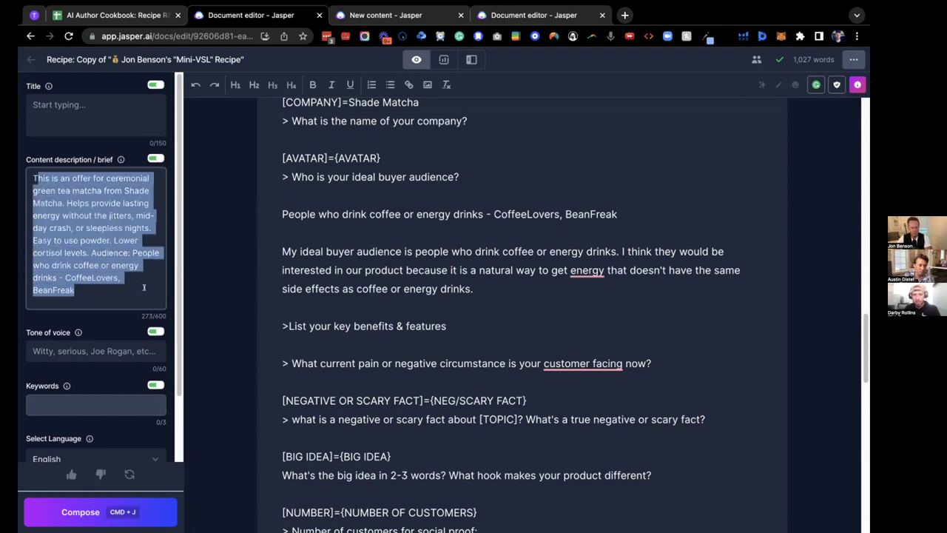
# Try a generated answer for ">List your key benefits & features" on its own lines and delete that answer.
pyautogui.scroll(-3, 426, 277)
pyautogui.moveTo(446, 239); pyautogui.dragTo(282, 239)
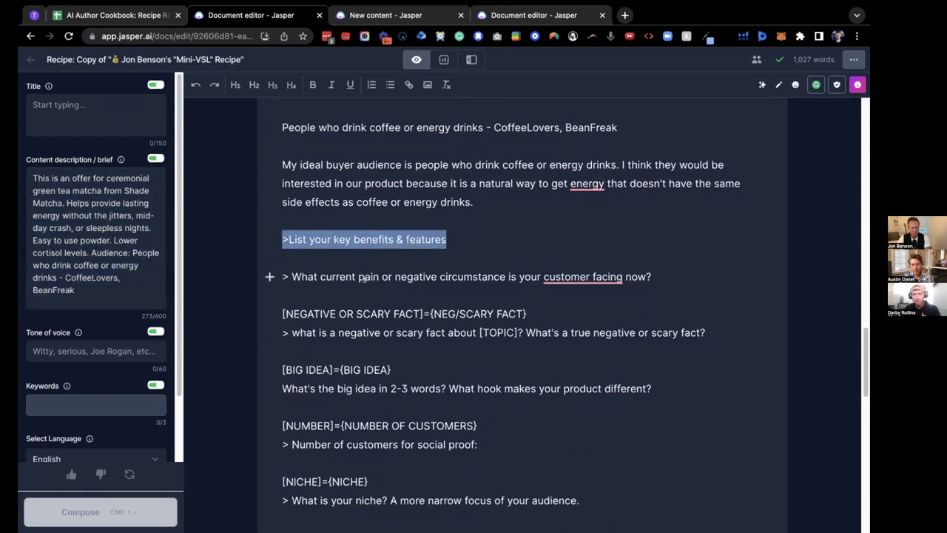
pyautogui.scroll(-1, 378, 279)
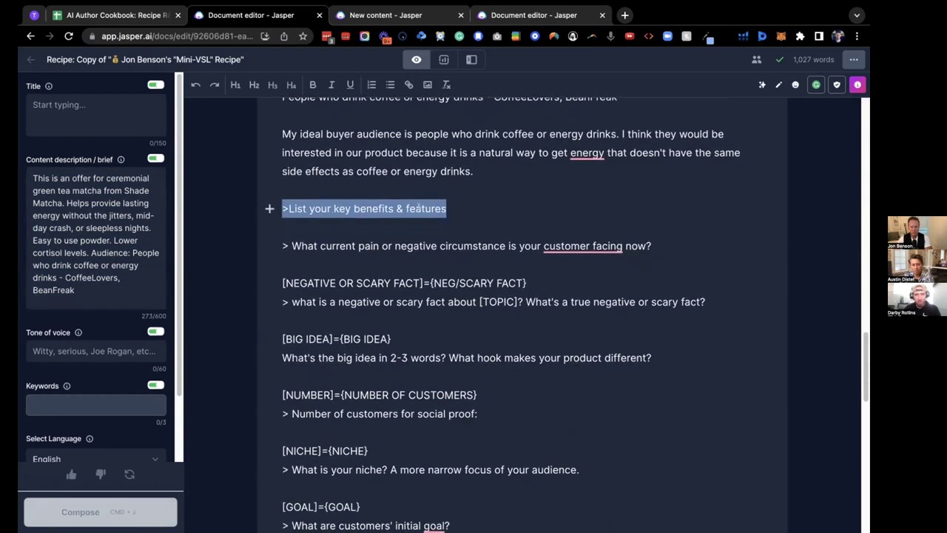
pyautogui.click(459, 207)
pyautogui.press('super+j')
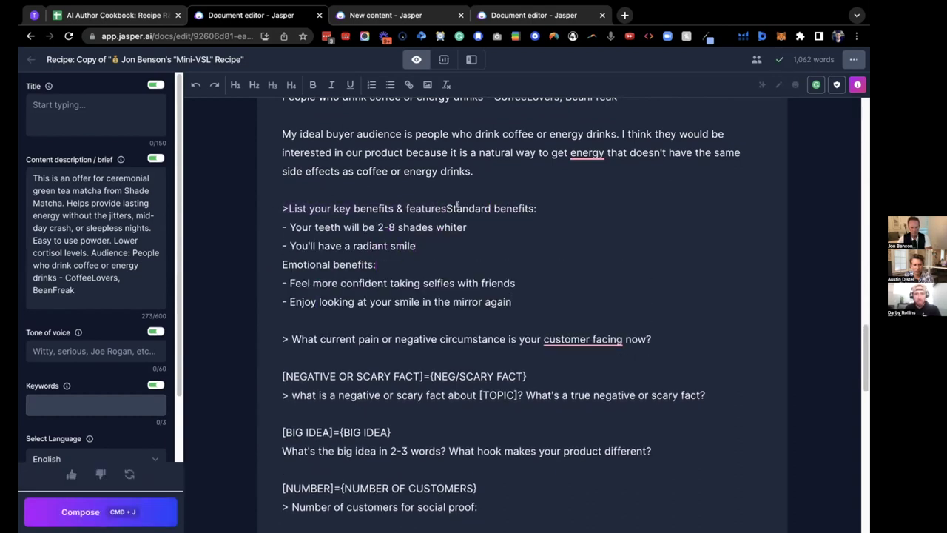
pyautogui.press('Return')
pyautogui.press('Return')
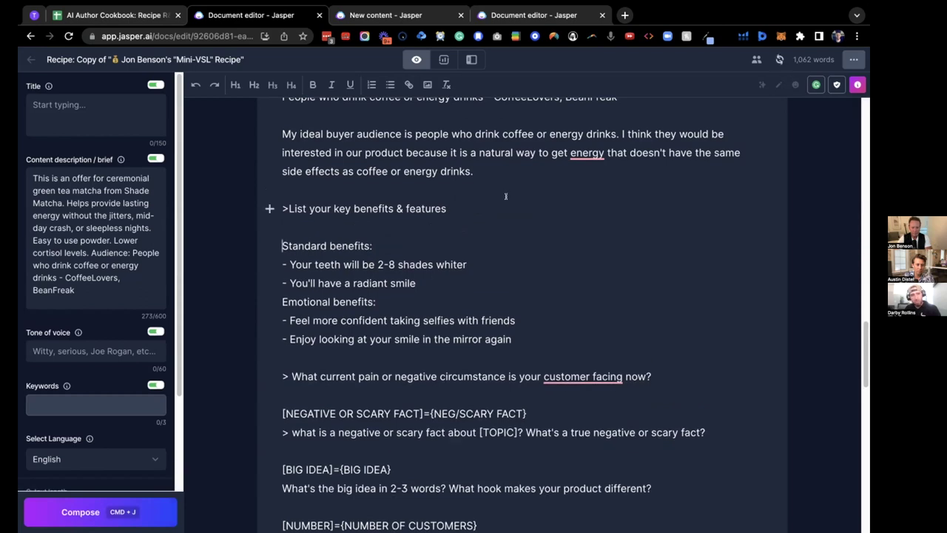
pyautogui.scroll(-1, 501, 250)
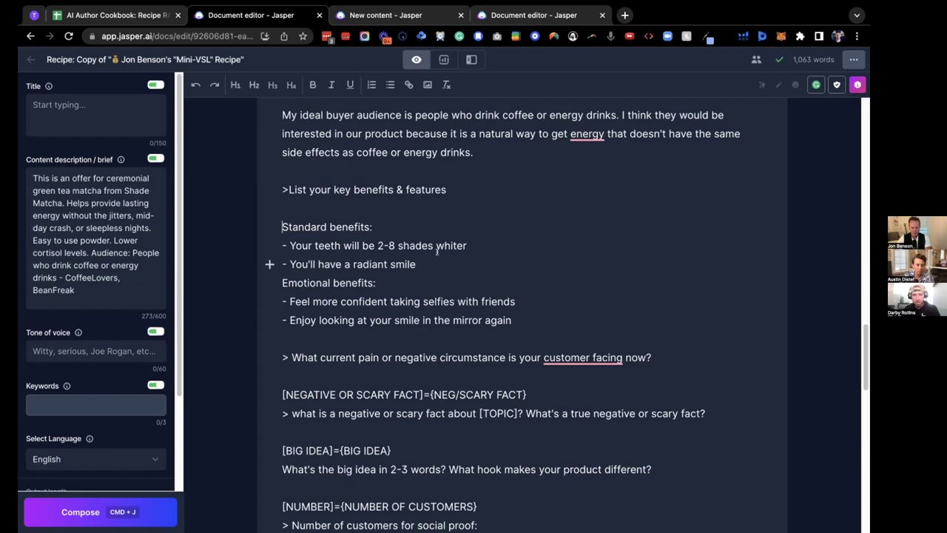
pyautogui.moveTo(283, 245); pyautogui.dragTo(533, 307)
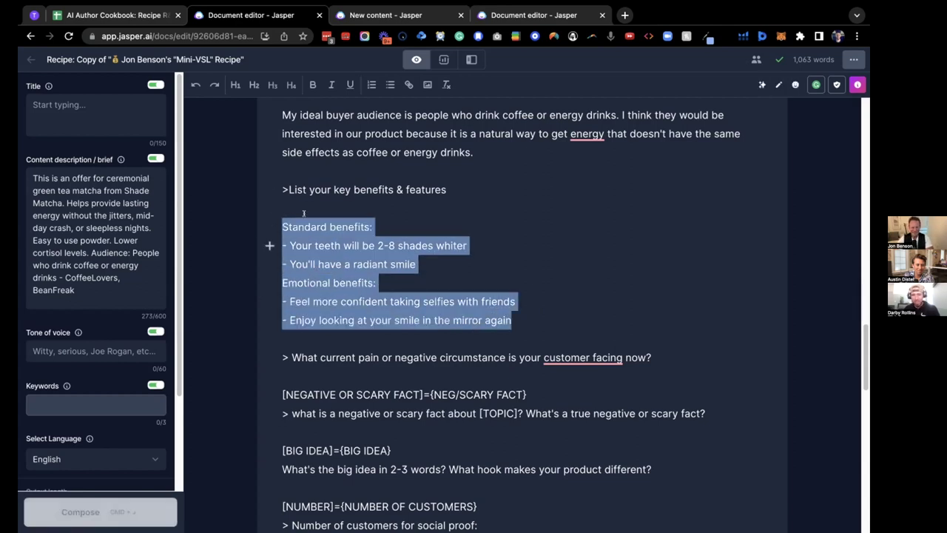
pyautogui.press('BackSpace')
# Generate a new answer to ">List your key benefits & features" and separate it from the question with a blank line.
pyautogui.press('super+Return')
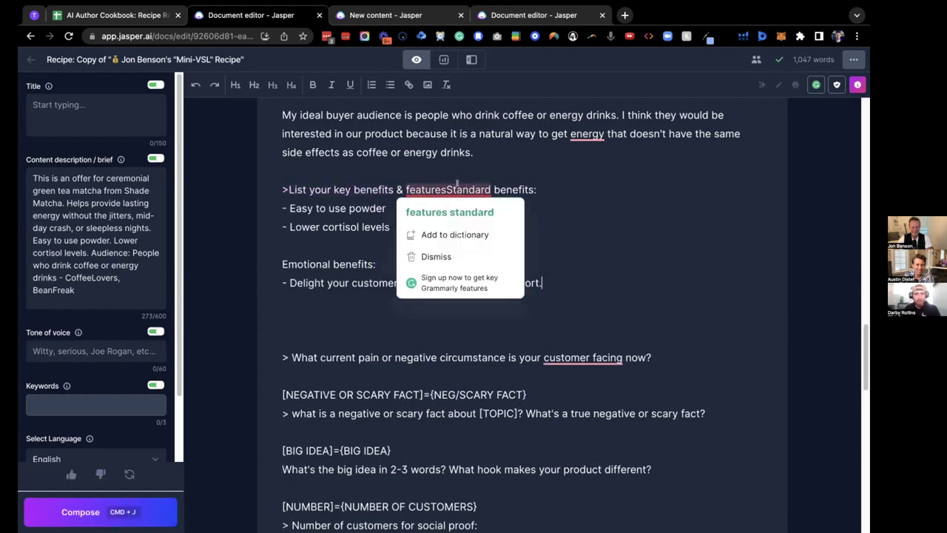
pyautogui.click(444, 185)
pyautogui.press('Return')
pyautogui.press('Return')
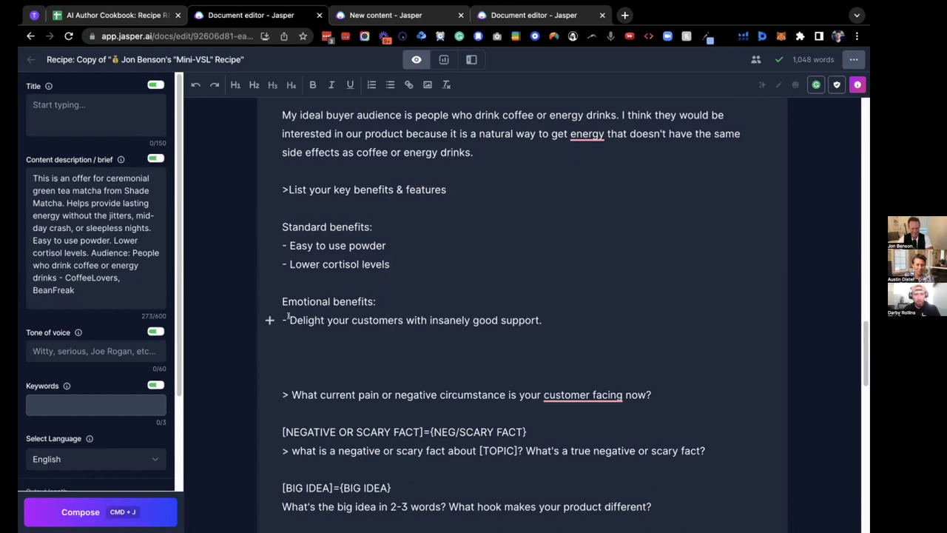
# Generate further Shade Matcha copy below the emotional benefits list and review it.
pyautogui.click(577, 310)
pyautogui.press('super+j')
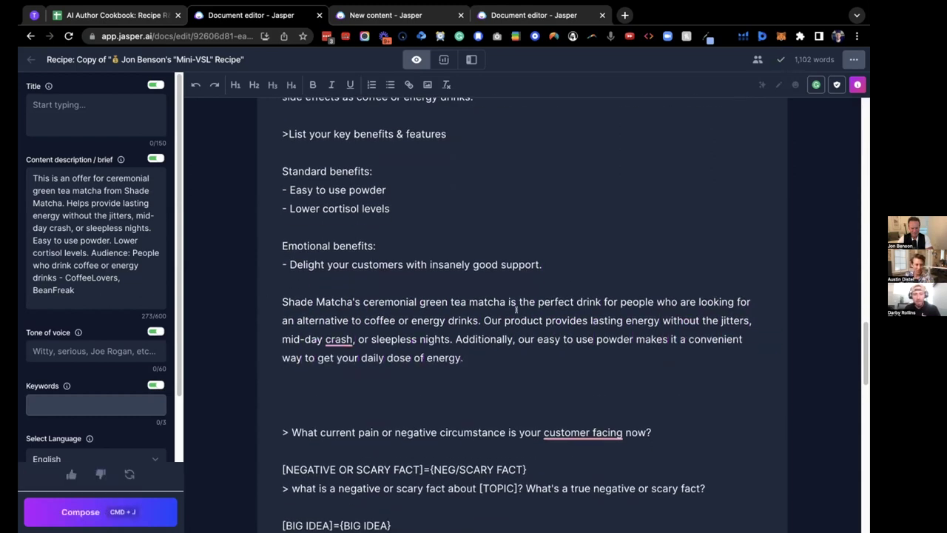
pyautogui.scroll(-2, 449, 306)
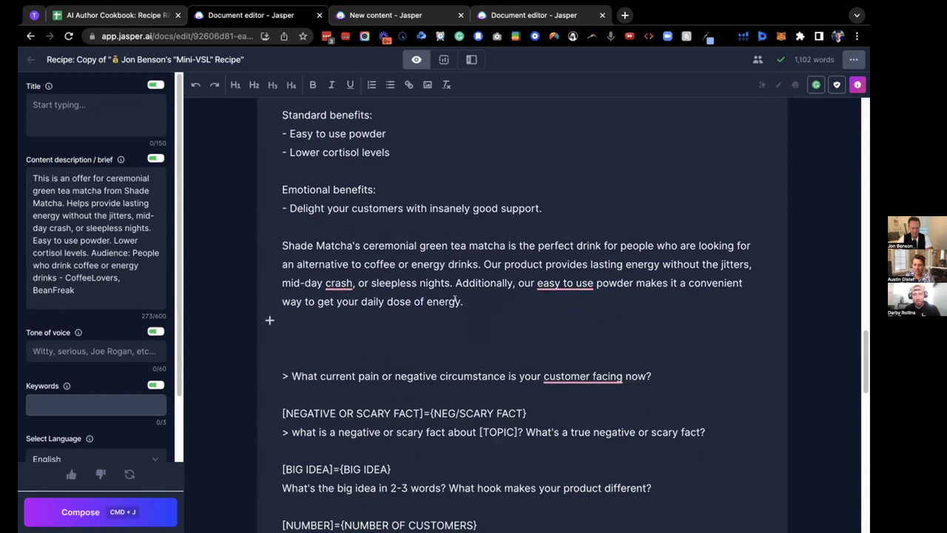
pyautogui.scroll(3, 455, 301)
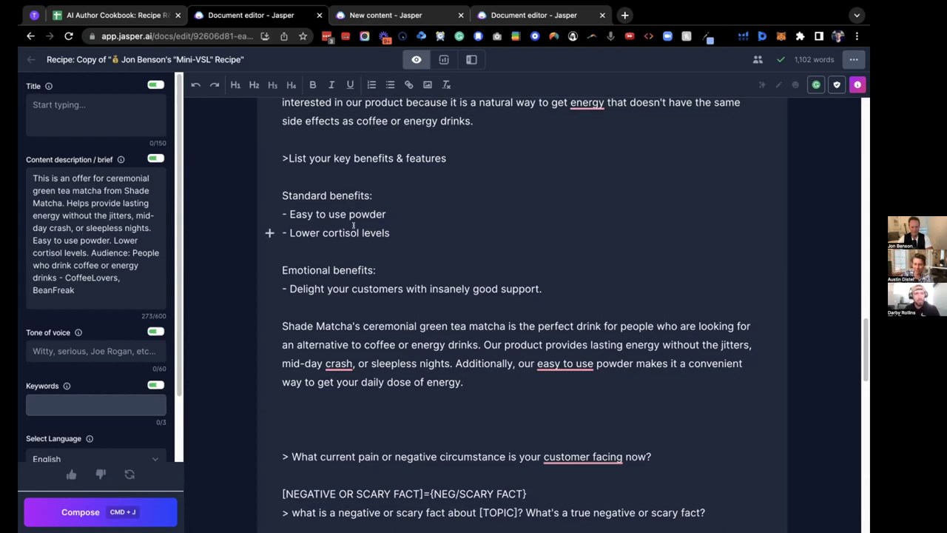
# Generate another key benefits list directly under its question, and delete the extra "> Why should they care?" question with its answer.
pyautogui.click(464, 157)
pyautogui.press('super+j')
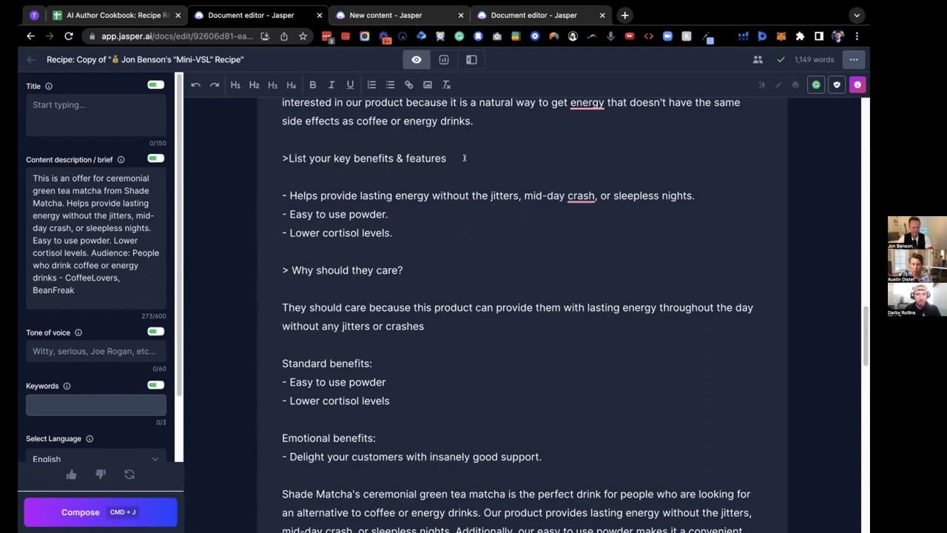
pyautogui.moveTo(488, 309); pyautogui.dragTo(257, 264)
pyautogui.press('BackSpace')
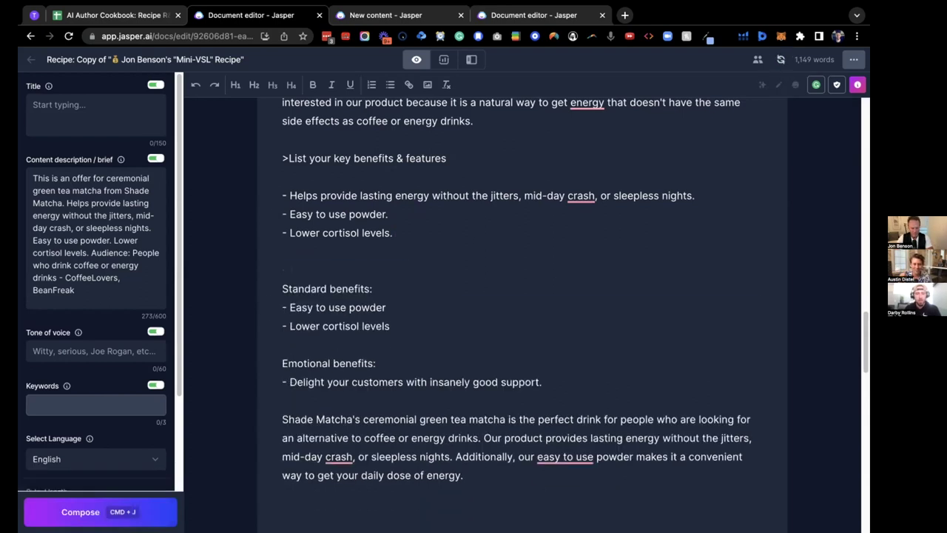
pyautogui.press('BackSpace')
# Generate one more answer above the existing key benefits lists and set it off from the question with a blank line.
pyautogui.click(467, 157)
pyautogui.press('super+j')
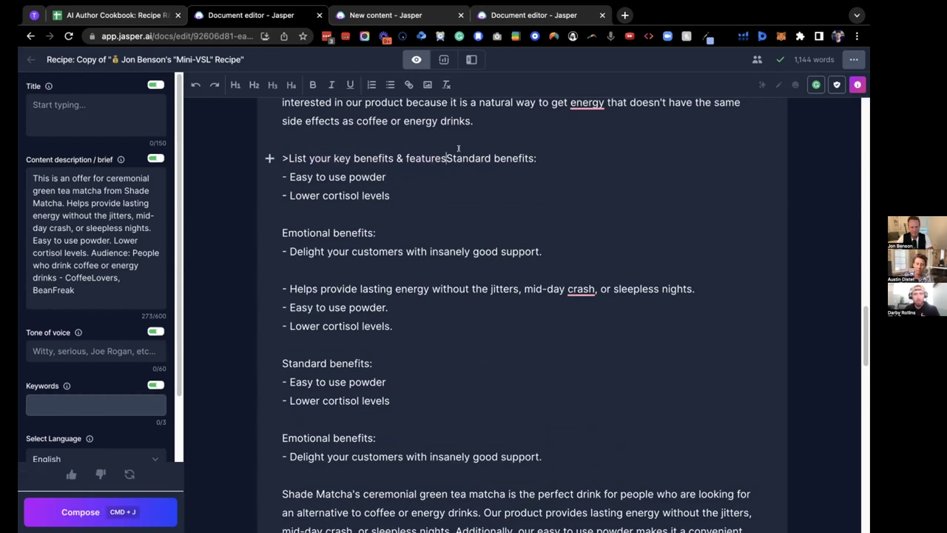
pyautogui.press('Return')
pyautogui.press('Return')
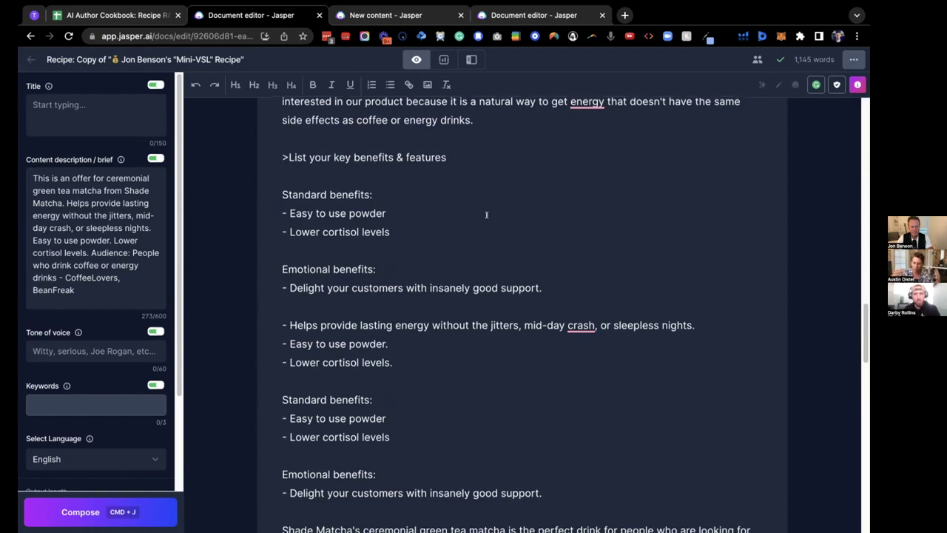
# Remove the extra blank lines above "> What current pain or negative circumstance is your customer facing now?" and generate an answer beneath that question.
pyautogui.scroll(-2, 487, 211)
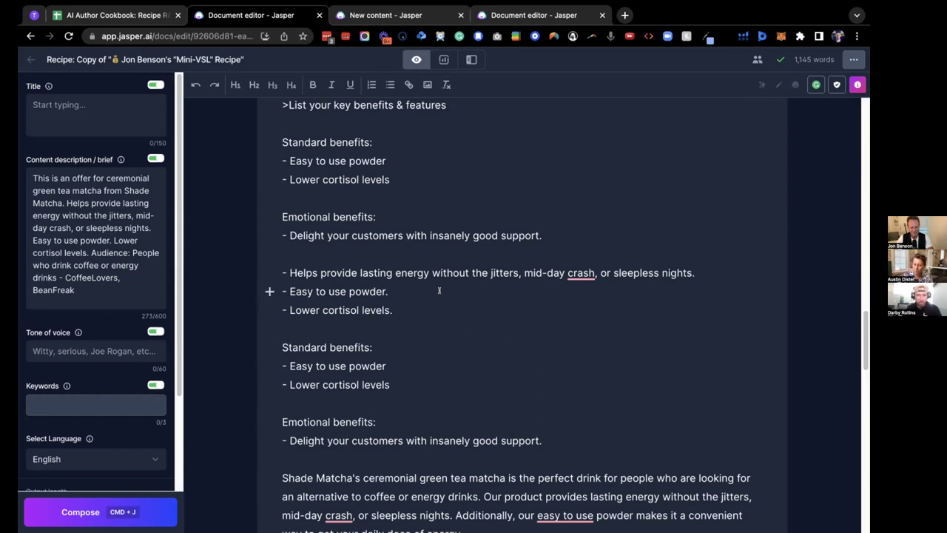
pyautogui.scroll(-1, 439, 290)
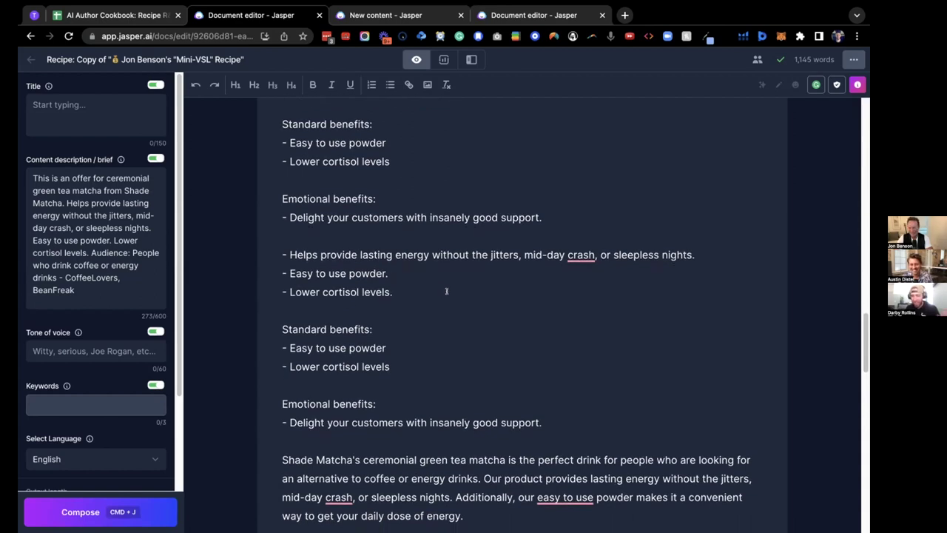
pyautogui.scroll(-1, 439, 290)
pyautogui.scroll(-5, 439, 290)
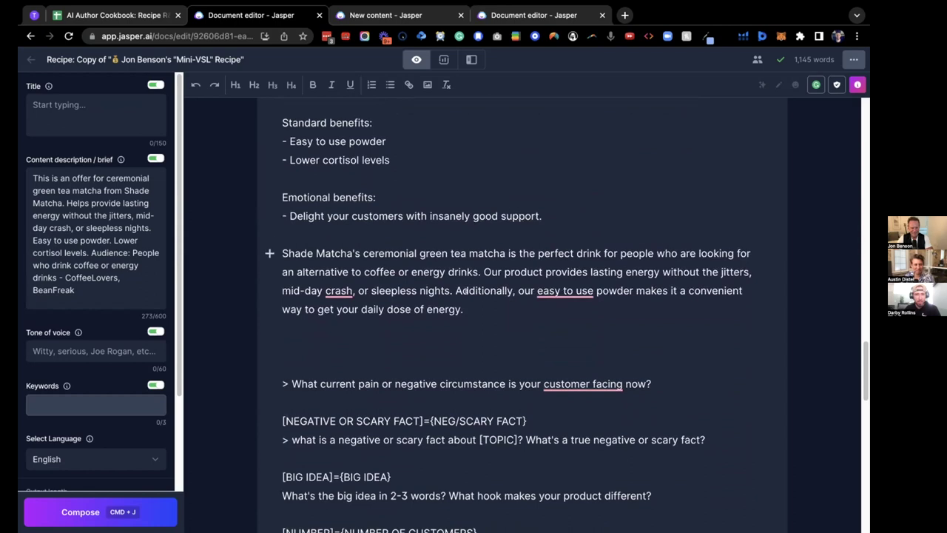
pyautogui.scroll(-3, 436, 264)
pyautogui.scroll(-1, 611, 270)
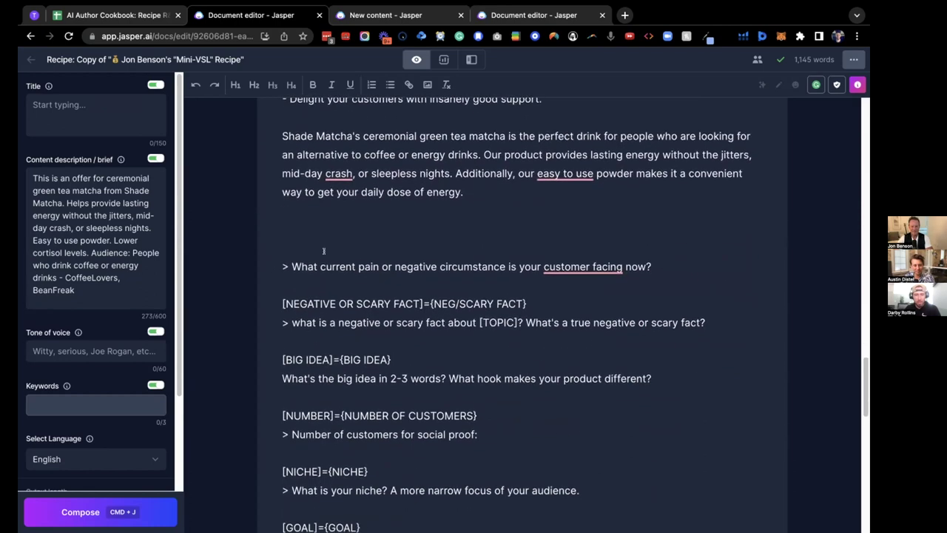
pyautogui.scroll(-5, 343, 241)
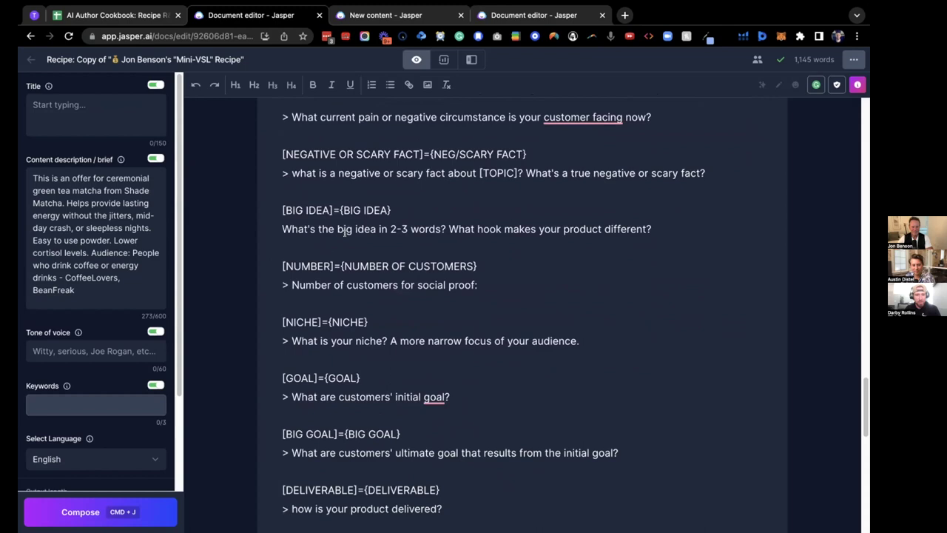
pyautogui.scroll(4, 345, 240)
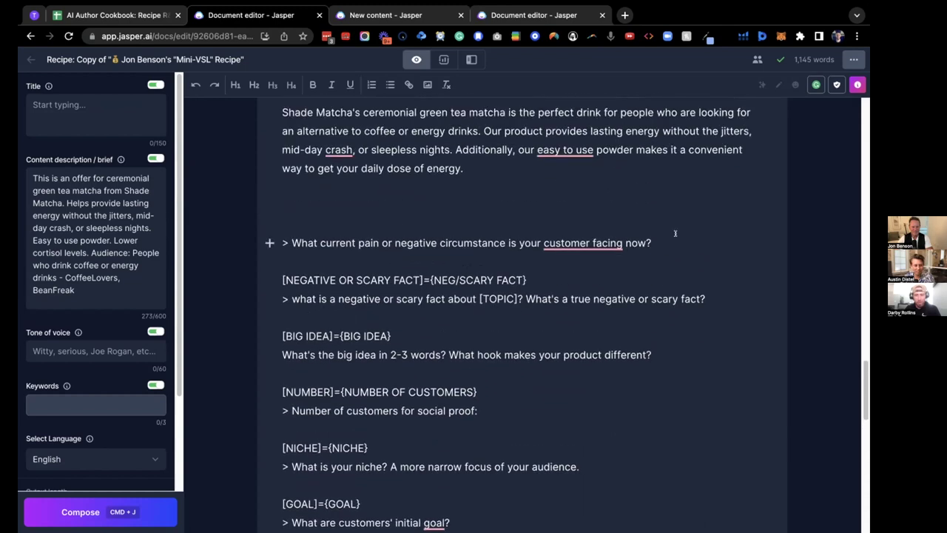
pyautogui.press('BackSpace')
pyautogui.press('BackSpace')
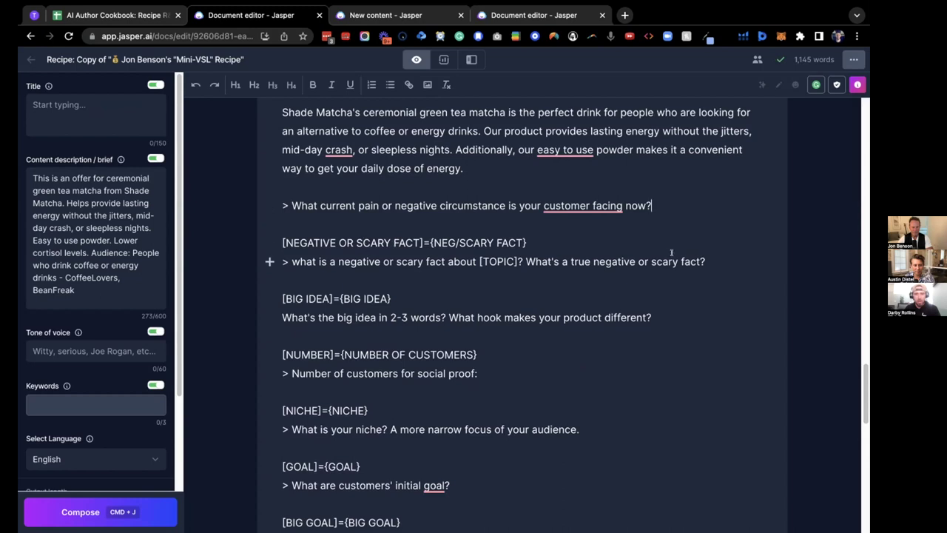
pyautogui.moveTo(540, 196)
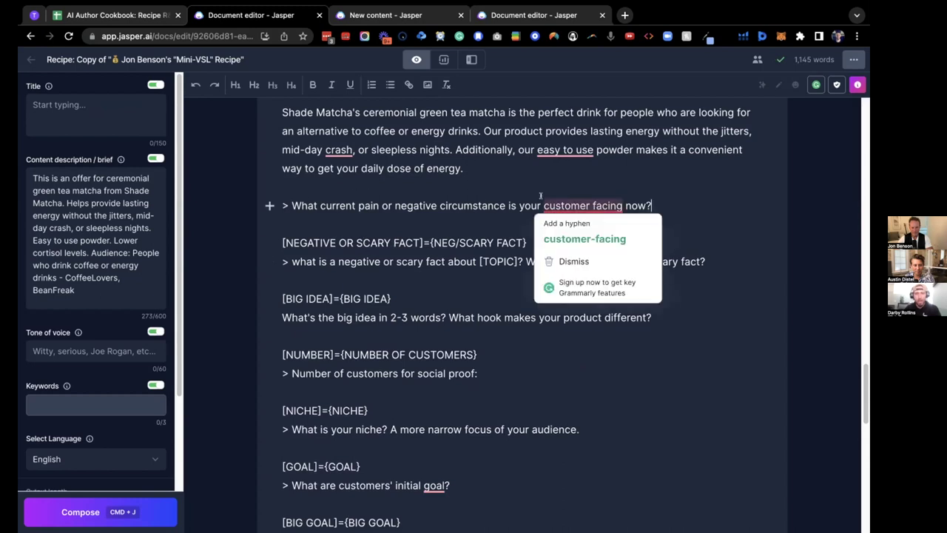
pyautogui.press('super+j')
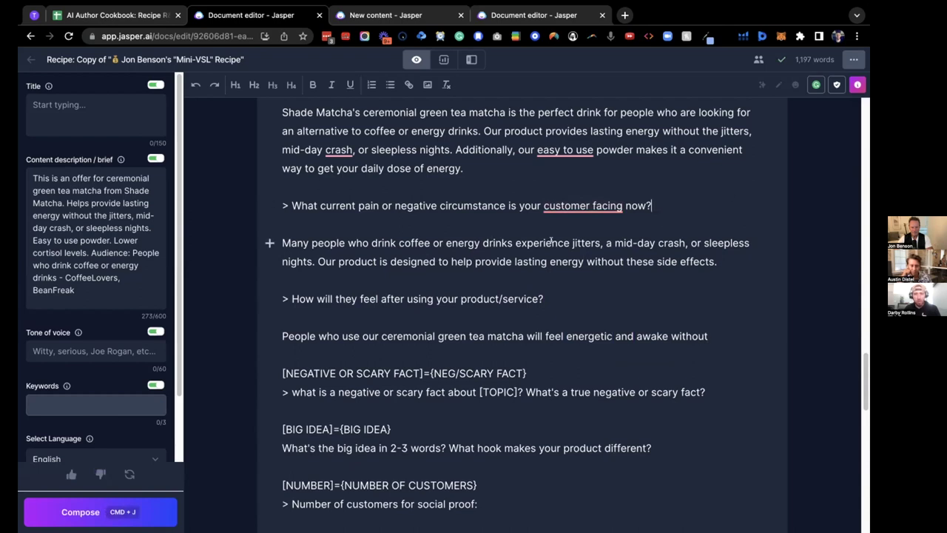
# Generate an alternative answer to the customer's current pain question and move it below a blank line.
pyautogui.click(713, 202)
pyautogui.press('super+j')
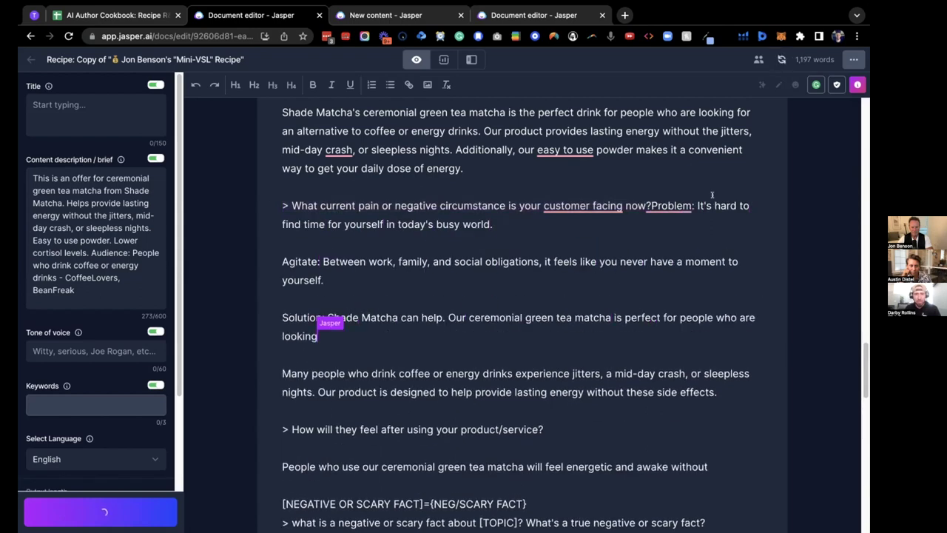
pyautogui.click(648, 205)
pyautogui.press('Return')
pyautogui.press('Return')
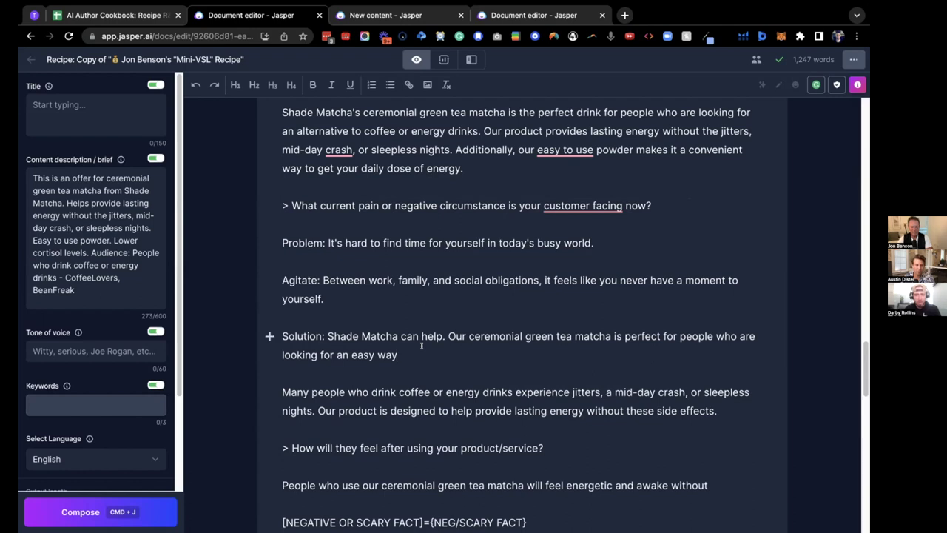
# Continue generating text from the unfinished Solution paragraph and review its copy about Shade Matcha and the convenient powder.
pyautogui.press('super+j')
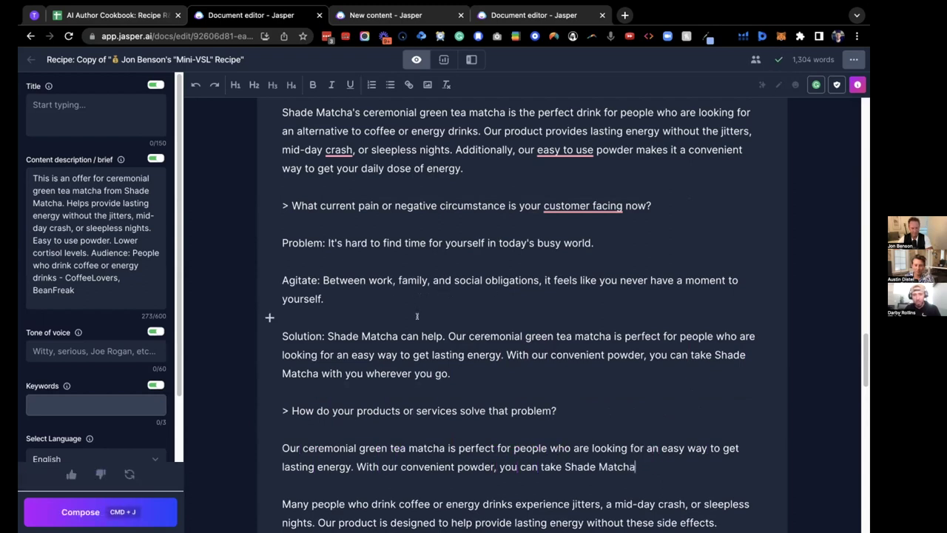
pyautogui.moveTo(326, 334); pyautogui.dragTo(445, 335)
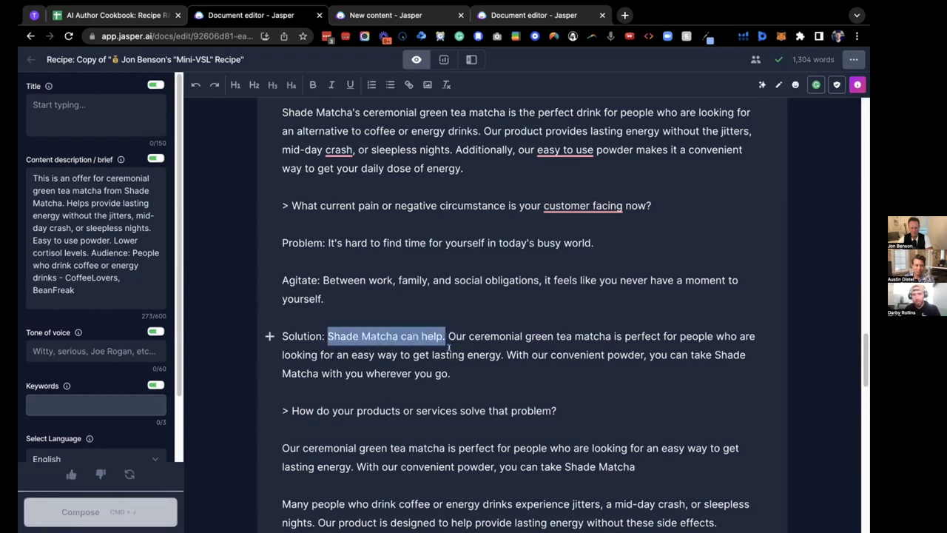
pyautogui.moveTo(505, 355); pyautogui.dragTo(451, 374)
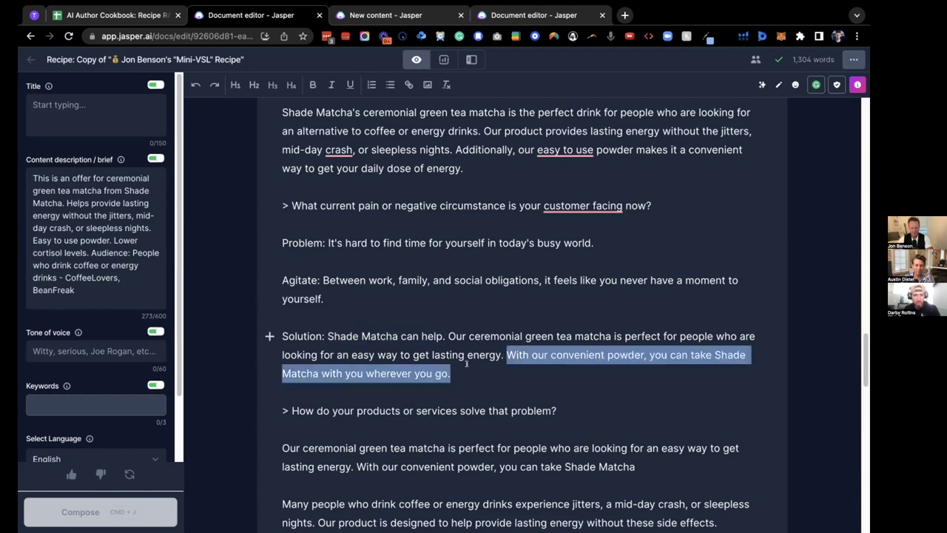
pyautogui.scroll(-1, 502, 366)
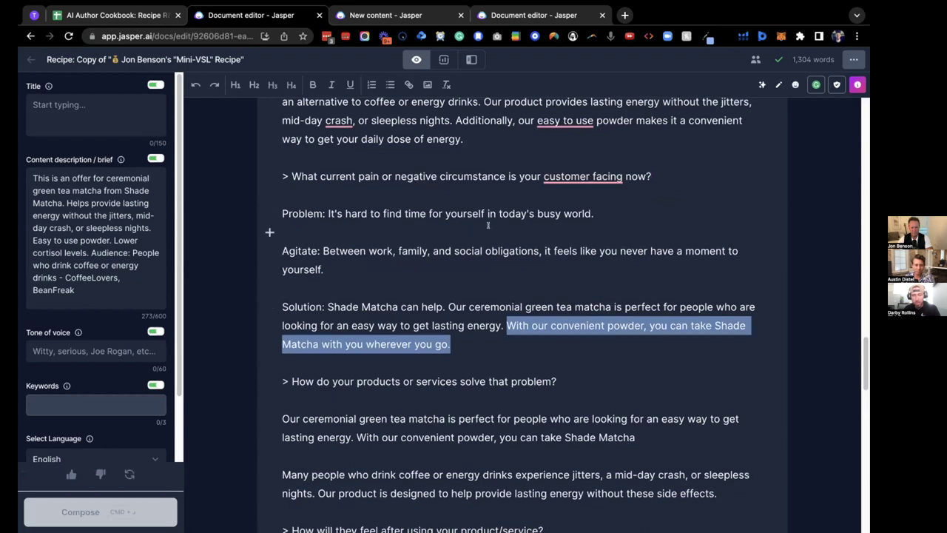
pyautogui.scroll(-2, 485, 283)
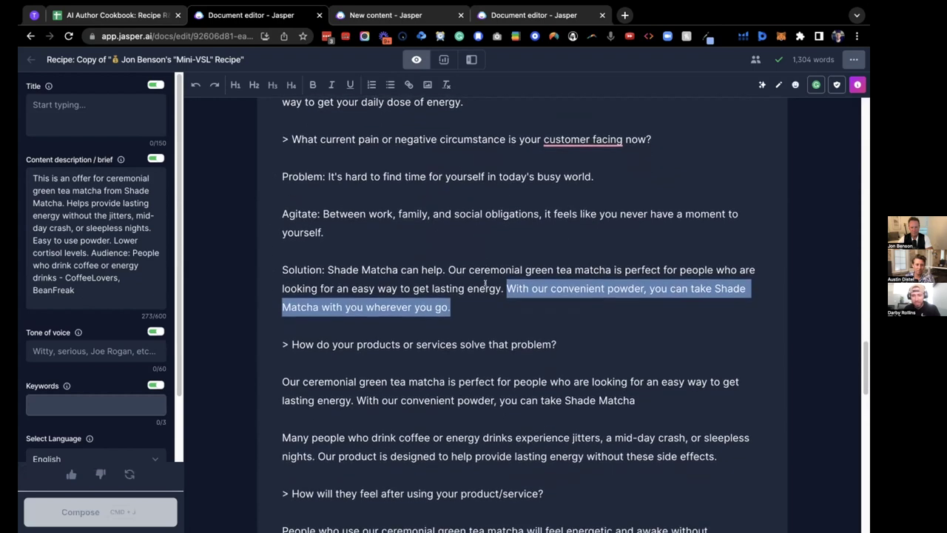
pyautogui.scroll(-3, 486, 283)
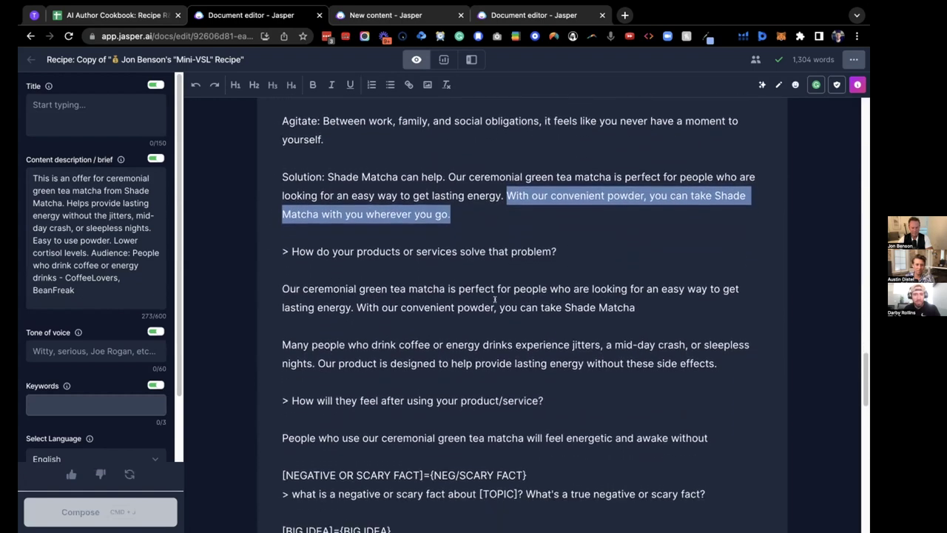
# Generate an answer beneath the question about a negative or scary fact and review its opening words on coffee and energy drinks.
pyautogui.scroll(-3, 540, 241)
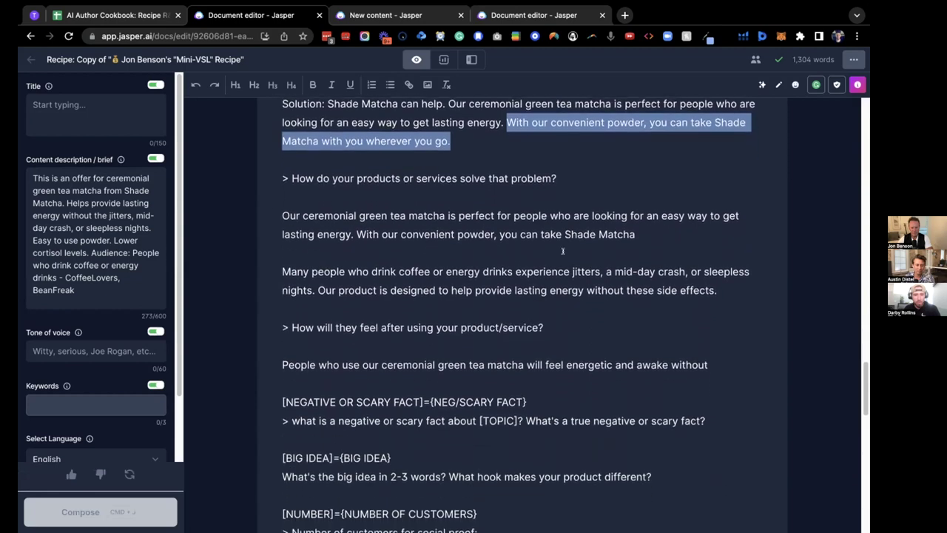
pyautogui.scroll(-3, 554, 296)
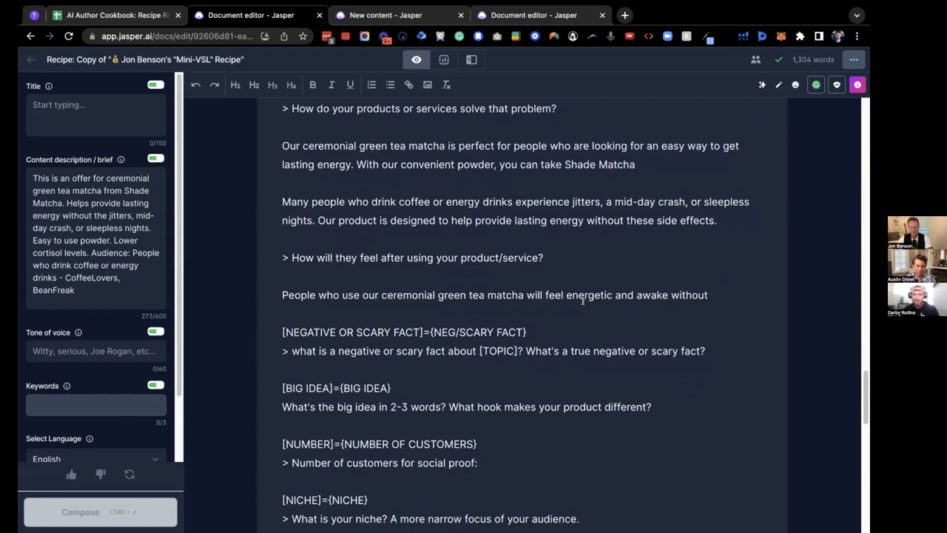
pyautogui.scroll(-1, 582, 300)
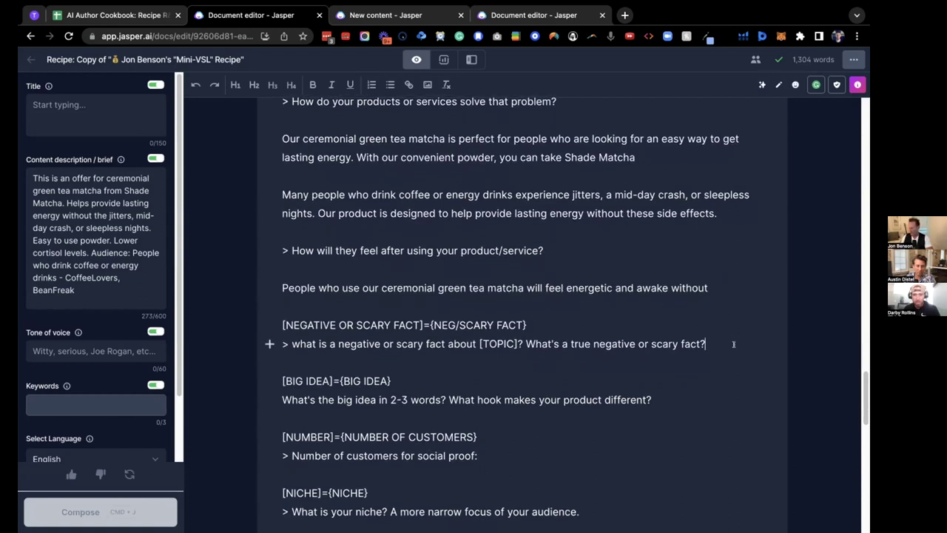
pyautogui.press('super+j')
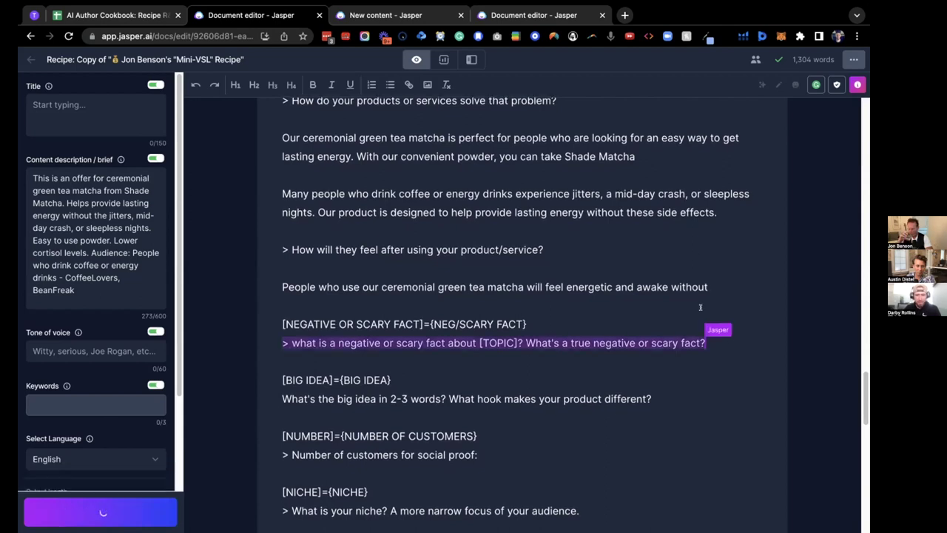
pyautogui.scroll(-2, 550, 325)
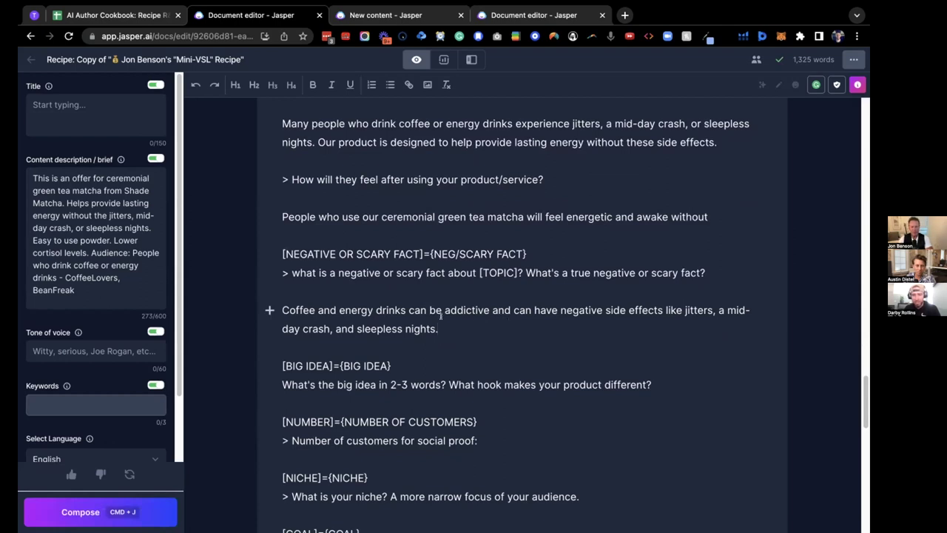
pyautogui.moveTo(288, 309); pyautogui.dragTo(605, 310)
# Generate two more alternative answers directly beneath the negative or scary fact question, above the existing one.
pyautogui.click(713, 271)
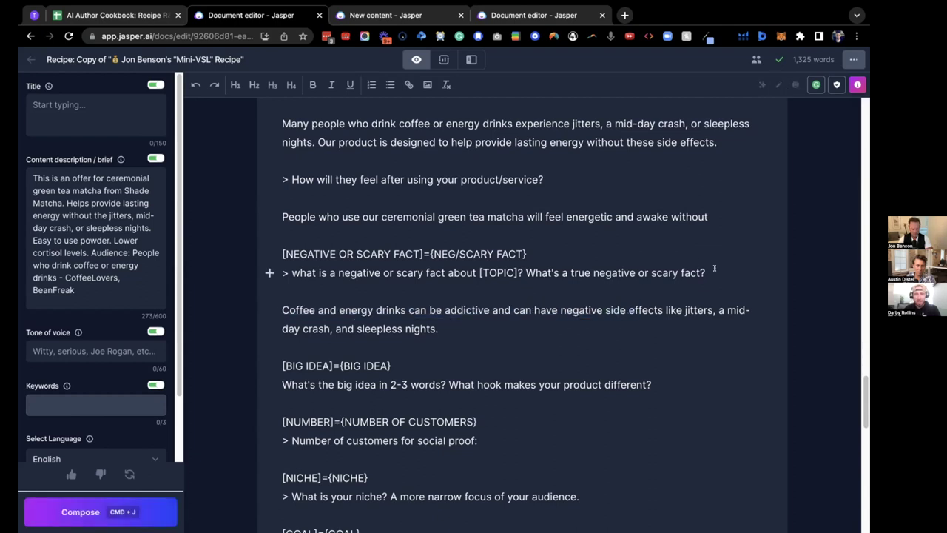
pyautogui.press('super+j')
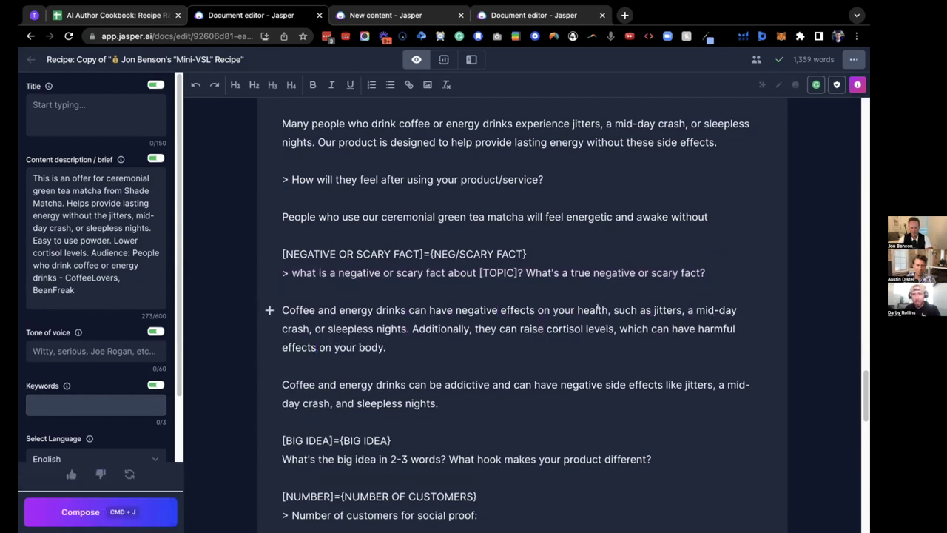
pyautogui.moveTo(513, 329); pyautogui.dragTo(611, 328)
pyautogui.moveTo(563, 345); pyautogui.dragTo(613, 328)
pyautogui.click(720, 270)
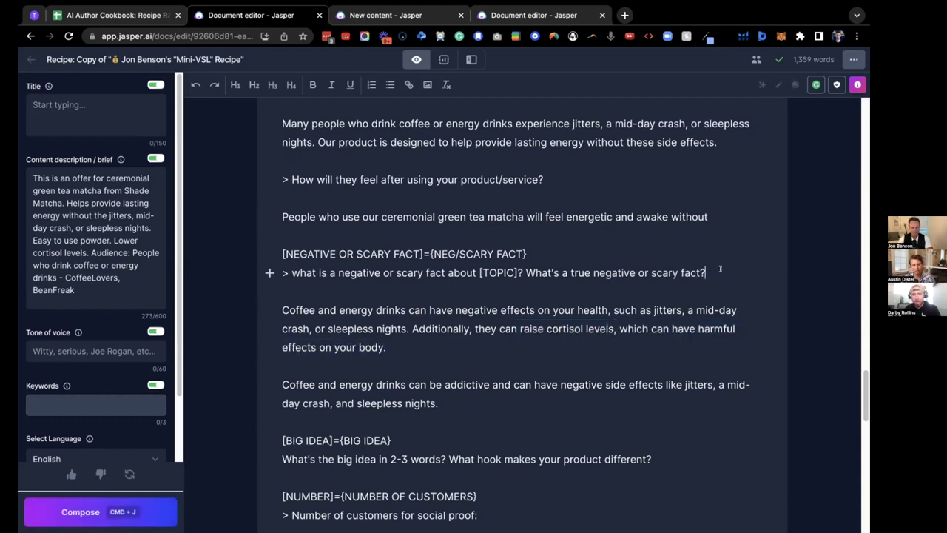
pyautogui.press('super+j')
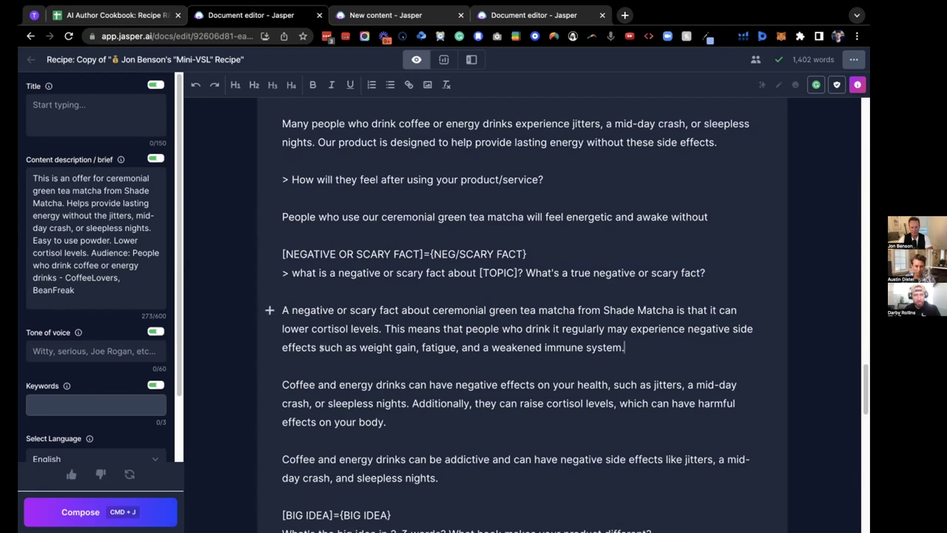
# Bold the phrase "weight gain, fatigue, and a weakened immune system." in the newest scary fact answer.
pyautogui.moveTo(454, 341); pyautogui.dragTo(421, 346)
pyautogui.moveTo(626, 347); pyautogui.dragTo(359, 347)
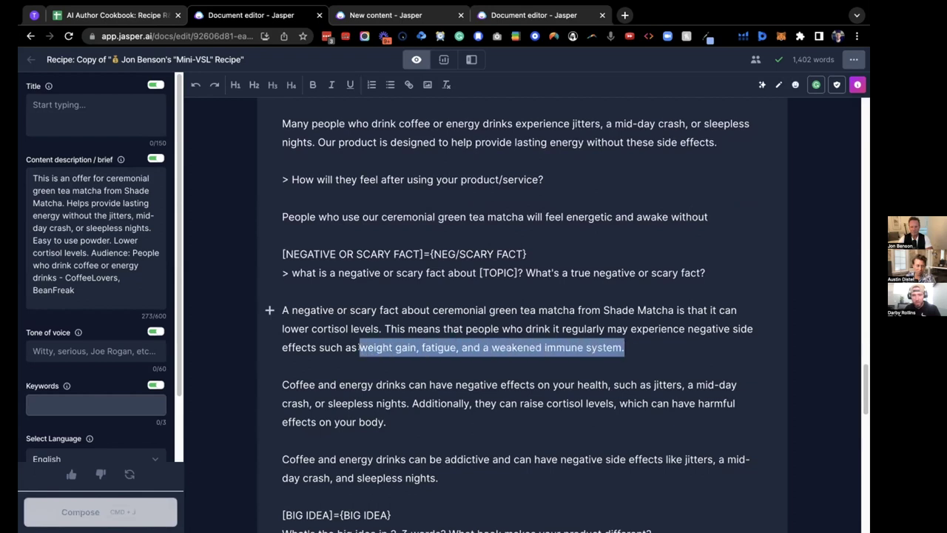
pyautogui.press('super+b')
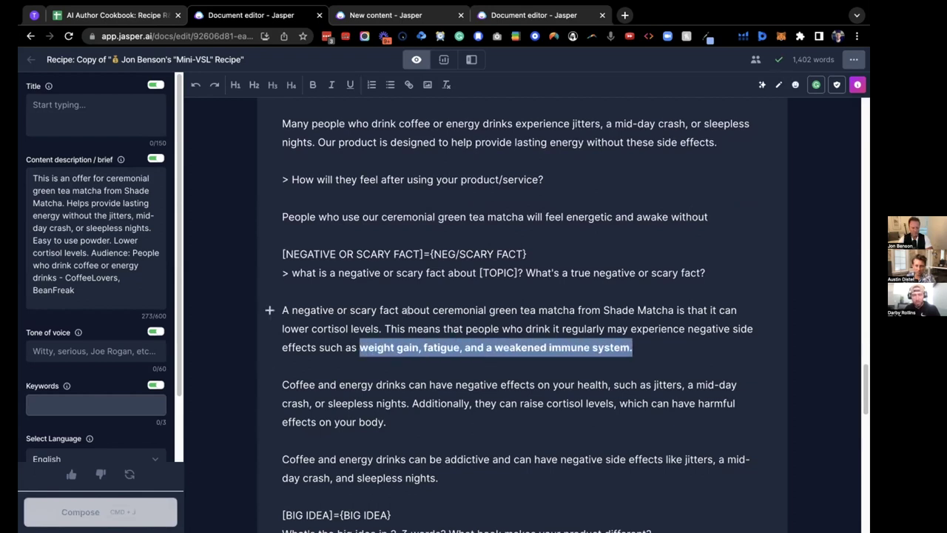
pyautogui.click(346, 349)
# Break the bold phrase after "weight gain," so the rest starts a new paragraph, and generate a different ending for the sentence.
pyautogui.scroll(-1, 430, 381)
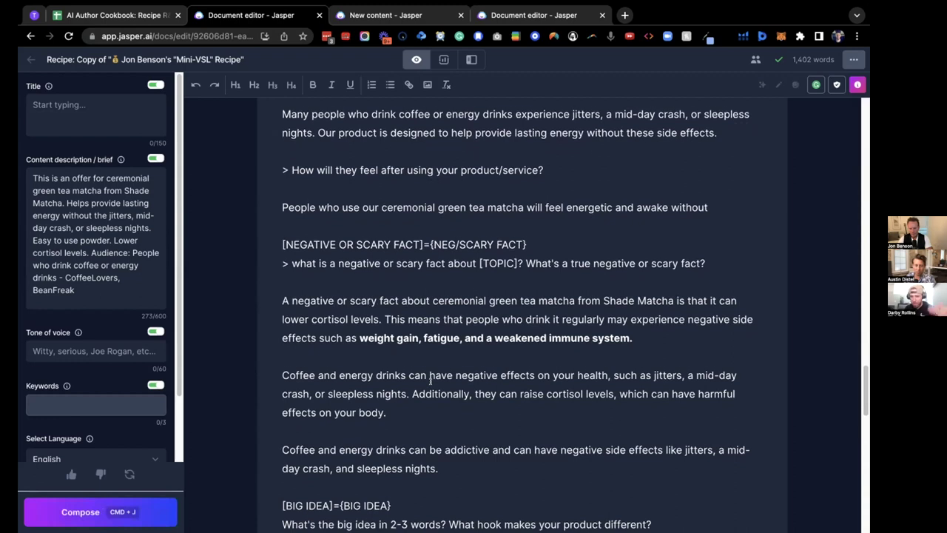
pyautogui.scroll(-5, 430, 379)
pyautogui.scroll(-4, 437, 347)
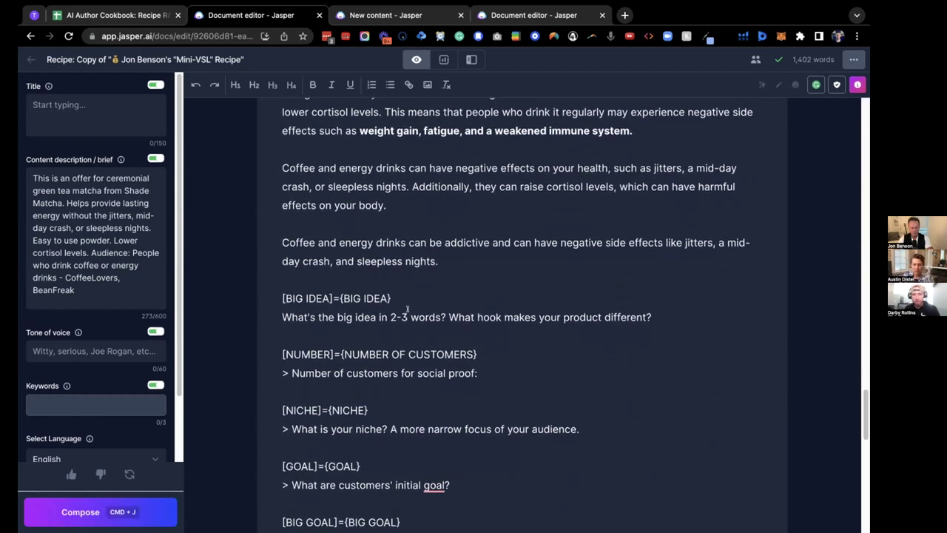
pyautogui.scroll(-1, 581, 301)
pyautogui.scroll(-1, 516, 312)
pyautogui.scroll(5, 524, 307)
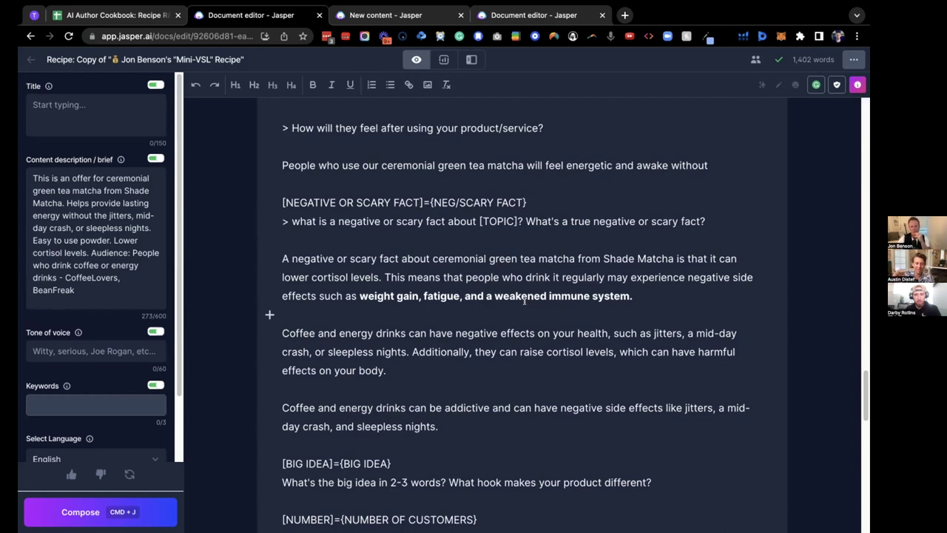
pyautogui.click(420, 292)
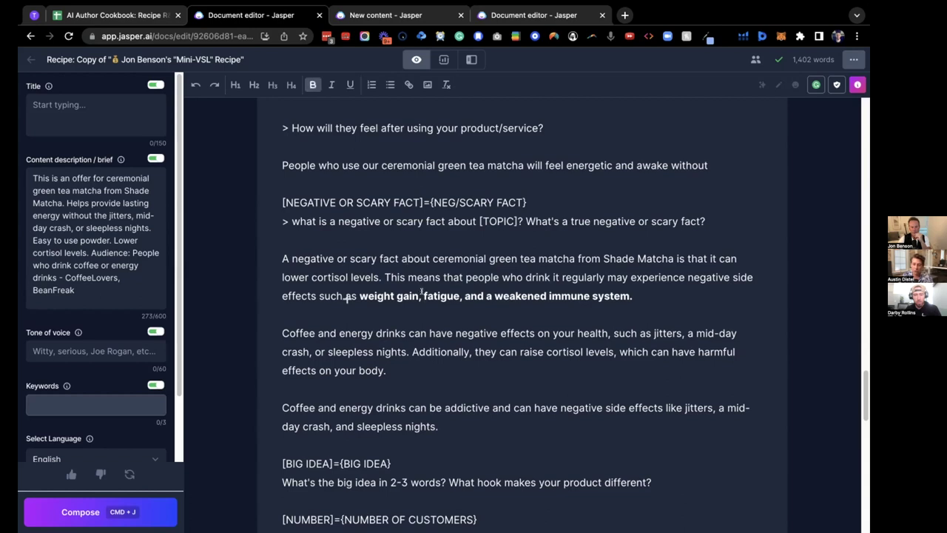
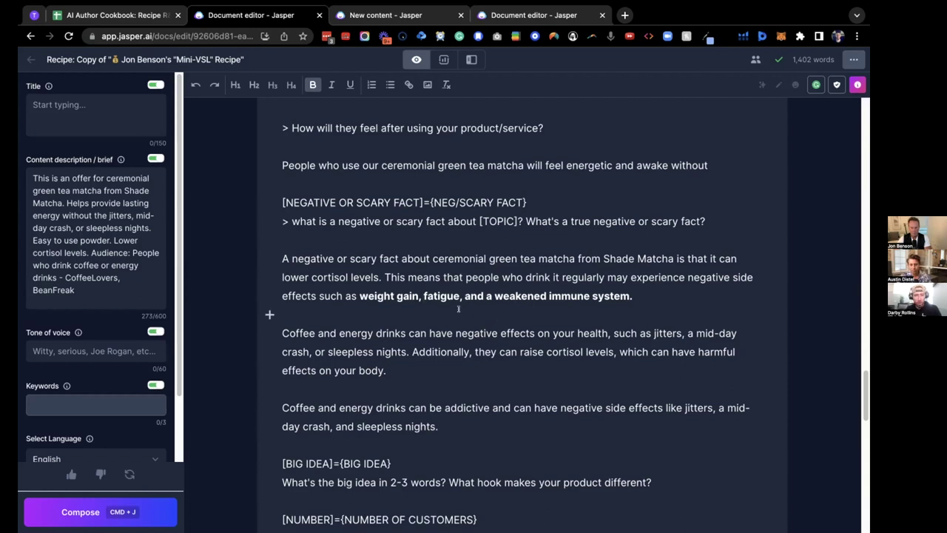
pyautogui.moveTo(360, 294); pyautogui.dragTo(625, 286)
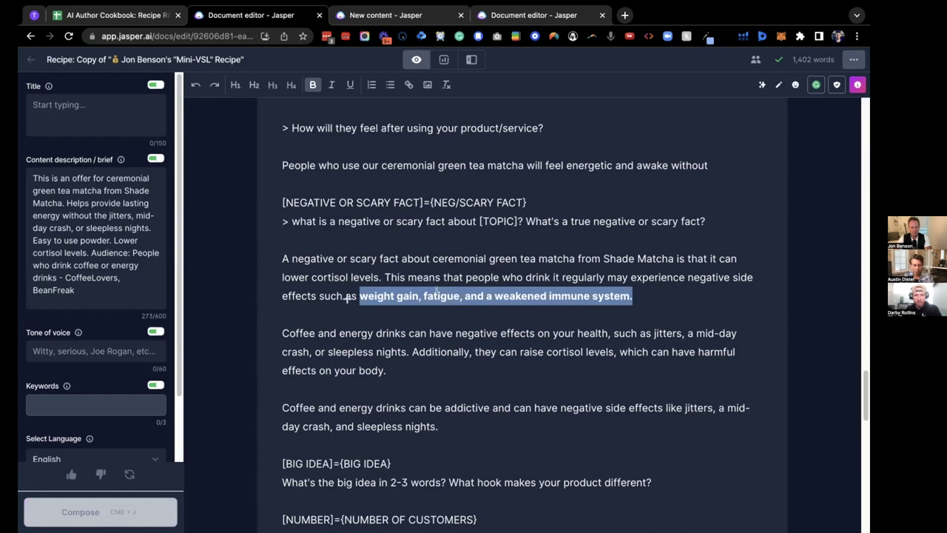
pyautogui.click(421, 295)
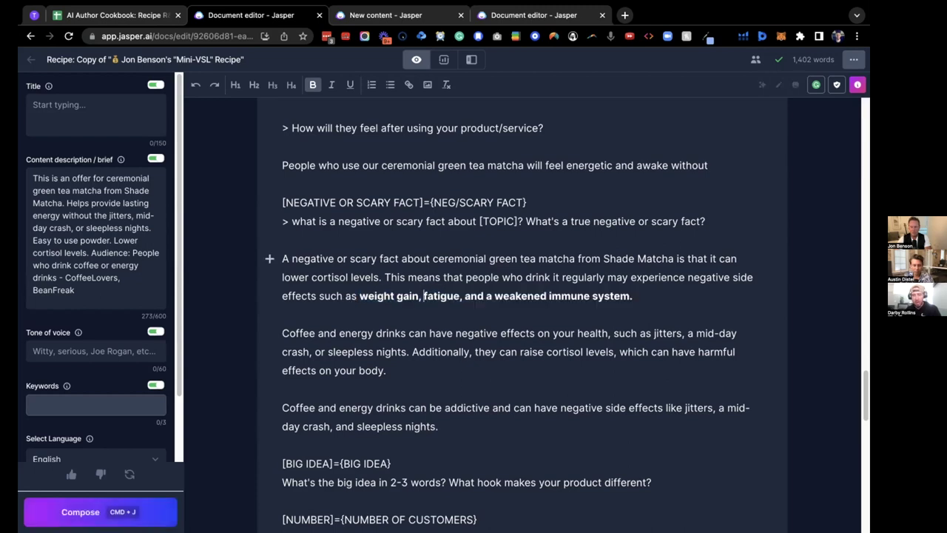
pyautogui.press('Return')
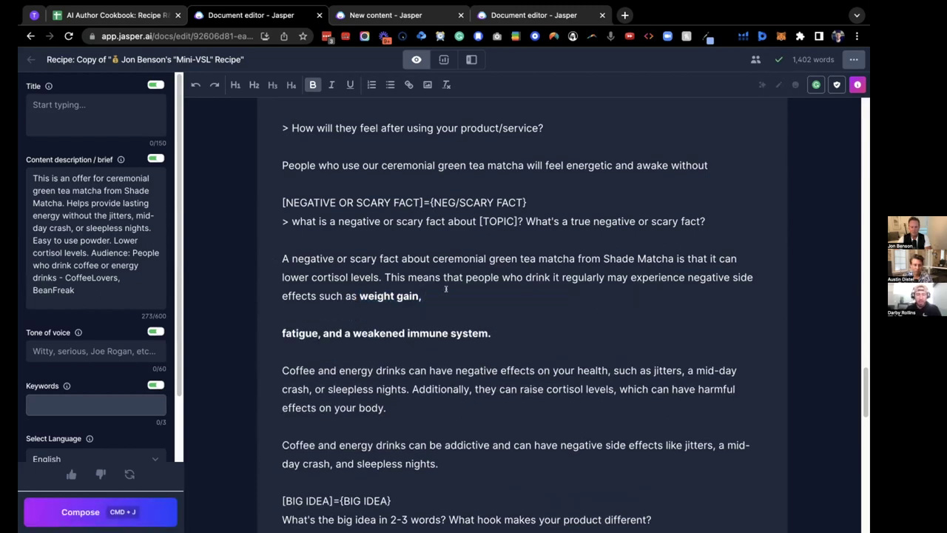
pyautogui.press('super+j')
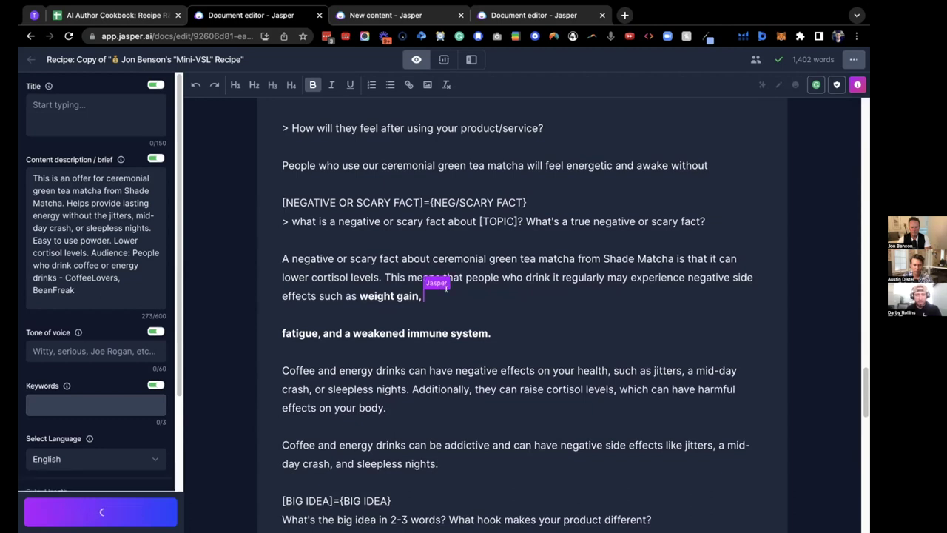
# Move "anxiety, and depression." to its own paragraph after "weight gain," and generate another continuation of the sentence.
pyautogui.click(422, 298)
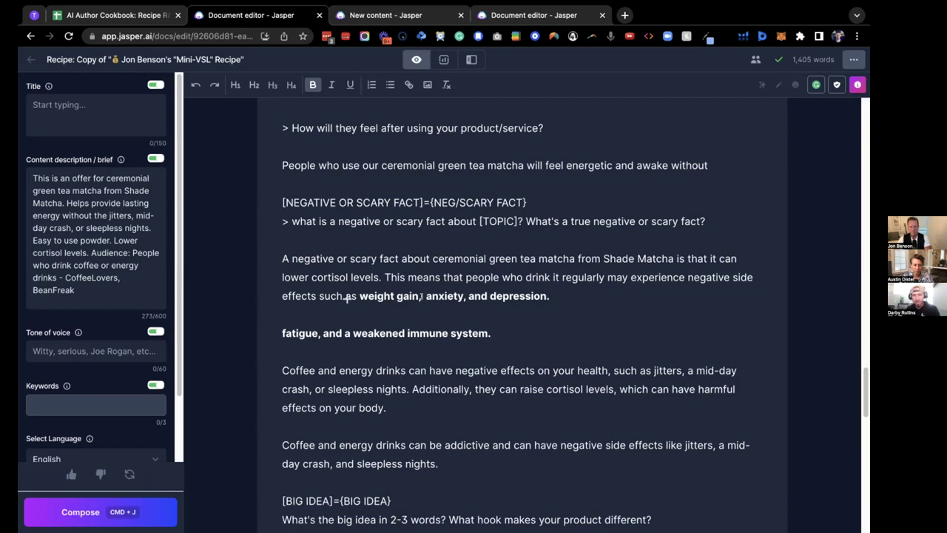
pyautogui.press('Return')
pyautogui.press('super+j')
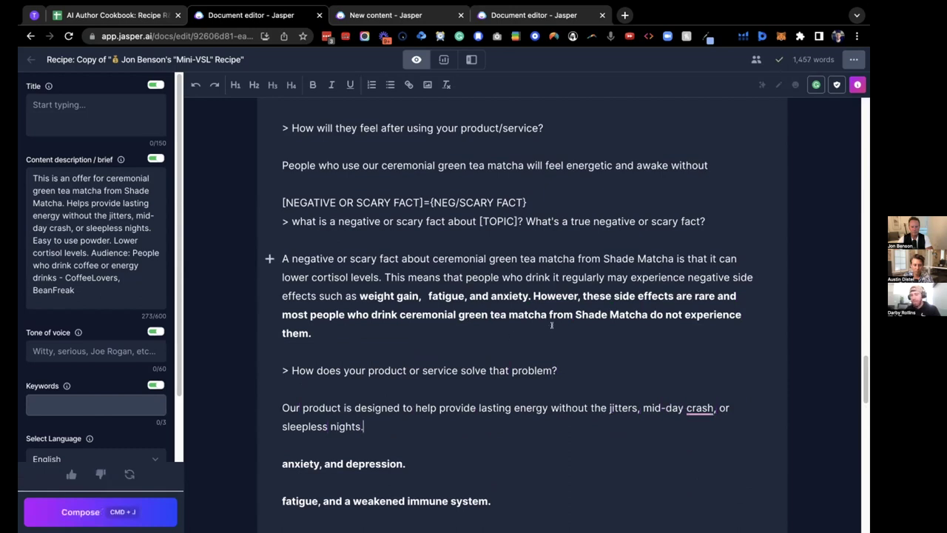
pyautogui.scroll(-1, 552, 319)
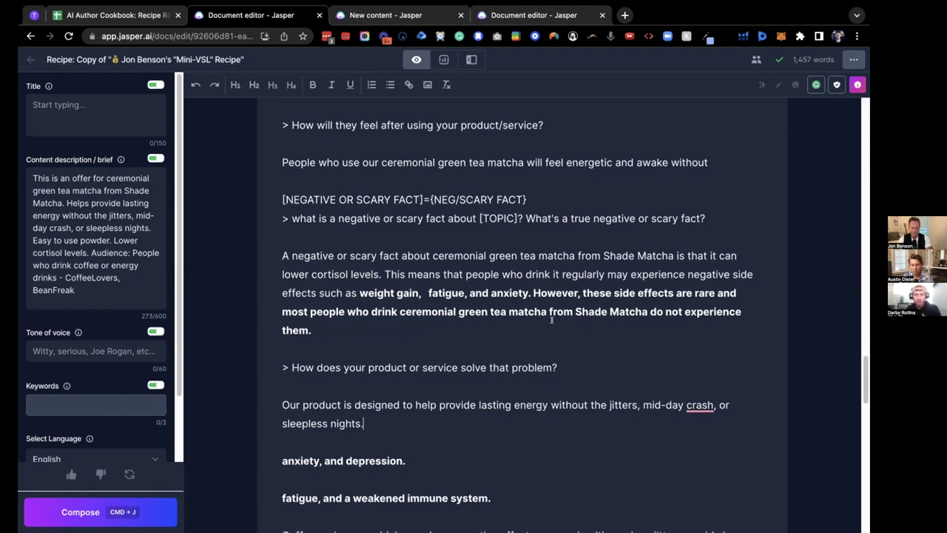
pyautogui.scroll(-1, 551, 319)
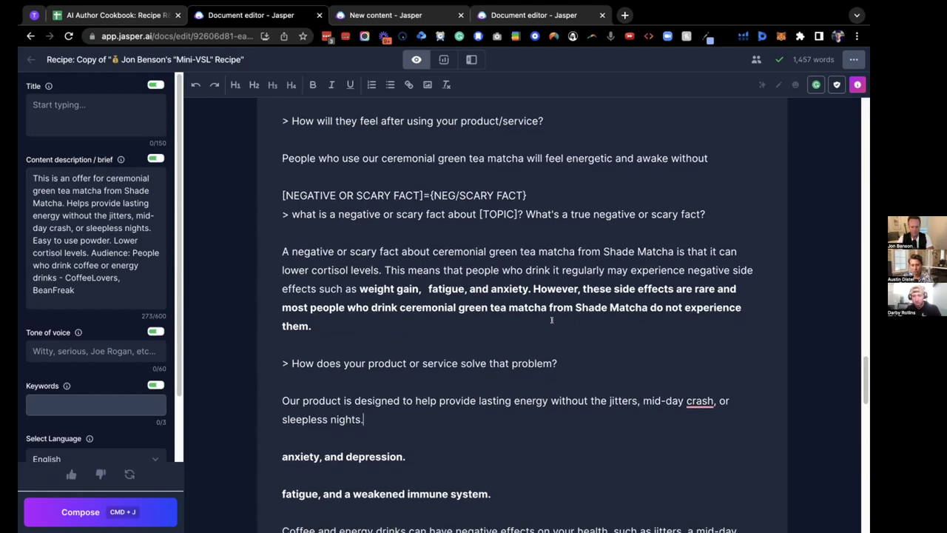
# Generate an answer beneath "What's the big idea in 2-3 words? What hook makes your product different?".
pyautogui.scroll(-3, 551, 319)
pyautogui.scroll(-5, 520, 311)
pyautogui.scroll(-6, 515, 309)
pyautogui.scroll(-2, 477, 305)
pyautogui.scroll(-6, 474, 308)
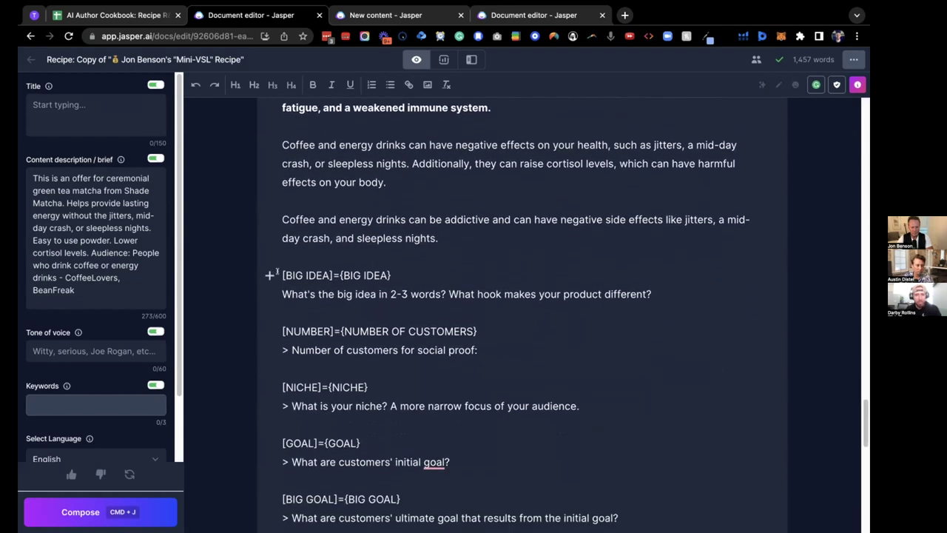
pyautogui.moveTo(278, 271); pyautogui.dragTo(659, 288)
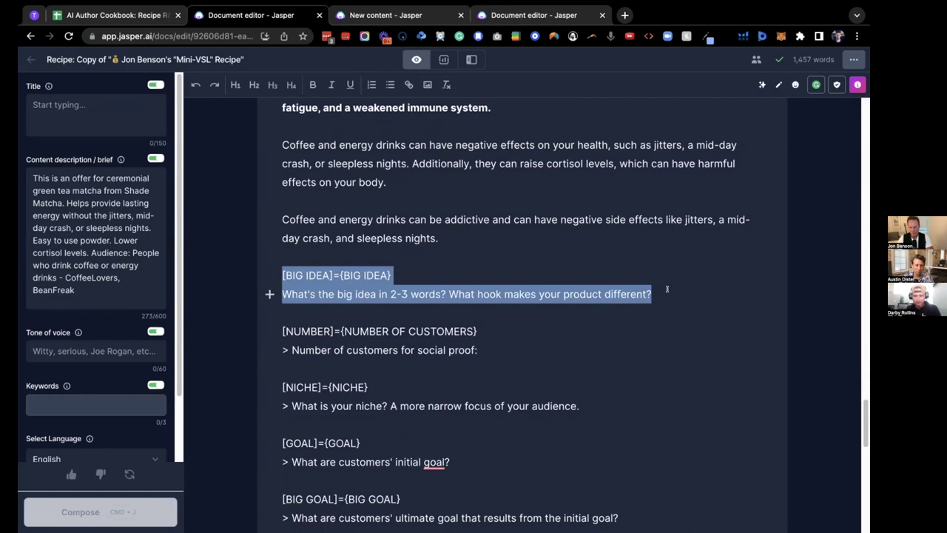
pyautogui.click(669, 290)
pyautogui.scroll(-1, 676, 291)
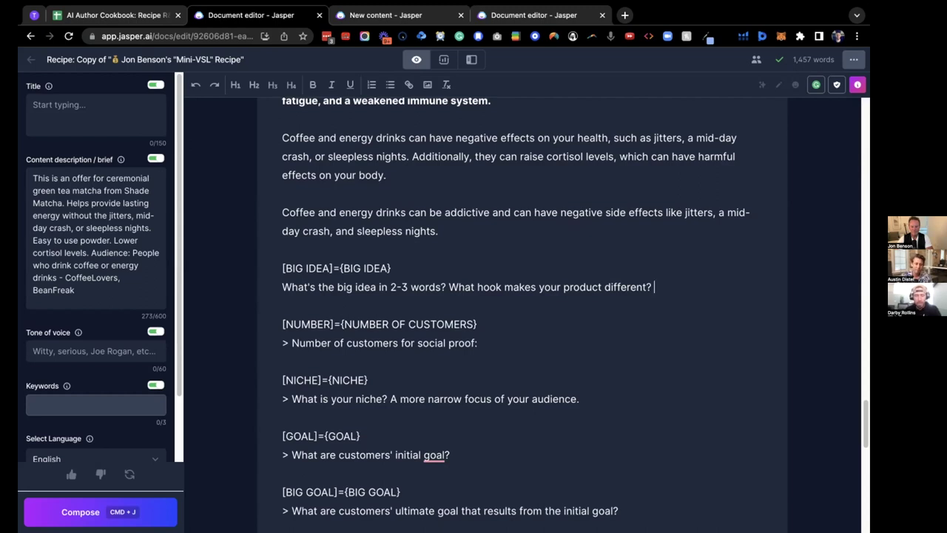
pyautogui.press('super+j')
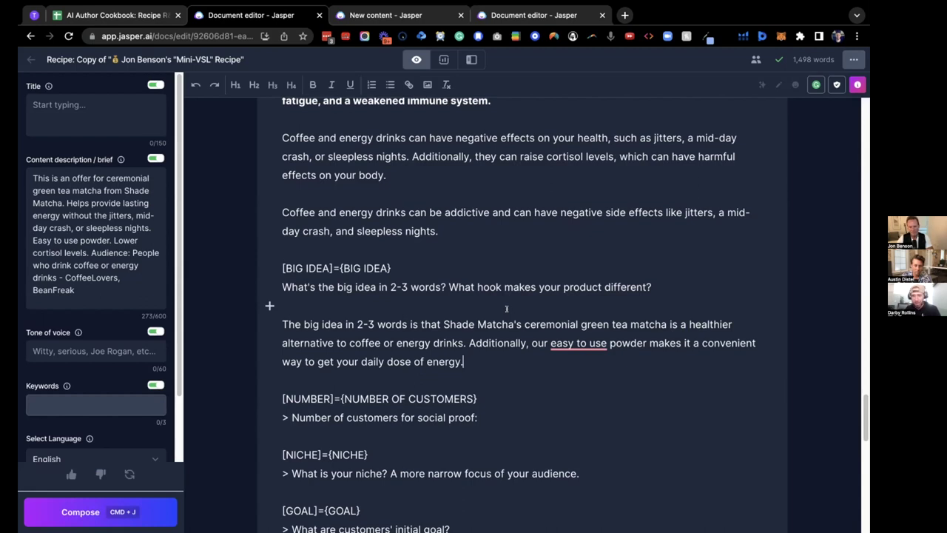
# Generate an answer beneath "> What is your niche? A more narrow focus of your audience.".
pyautogui.scroll(-1, 507, 309)
pyautogui.scroll(-1, 507, 311)
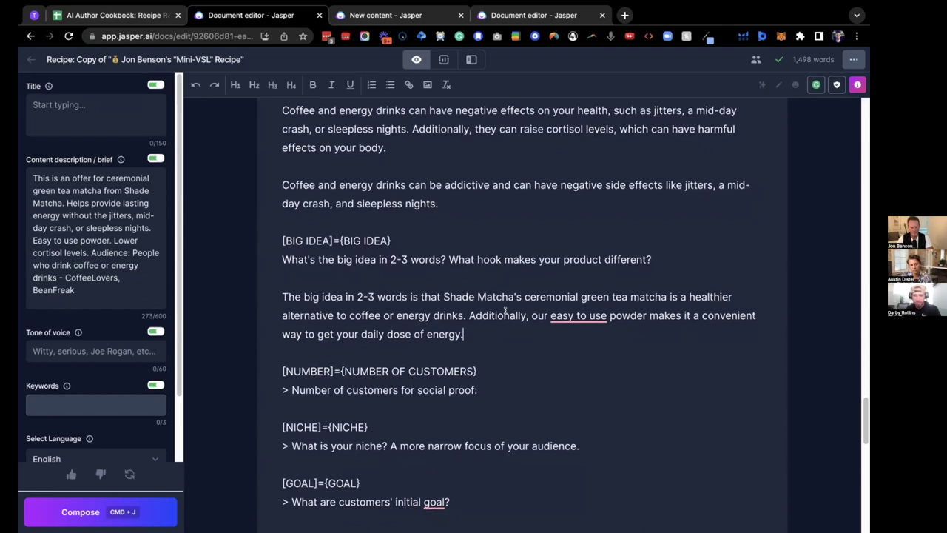
pyautogui.scroll(-1, 506, 310)
pyautogui.scroll(-1, 505, 310)
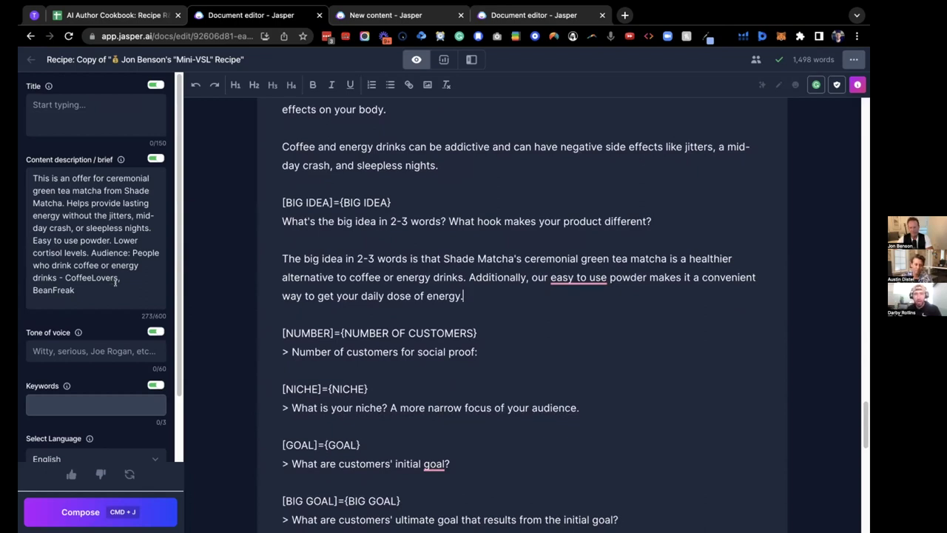
pyautogui.scroll(-1, 115, 283)
pyautogui.scroll(-3, 318, 282)
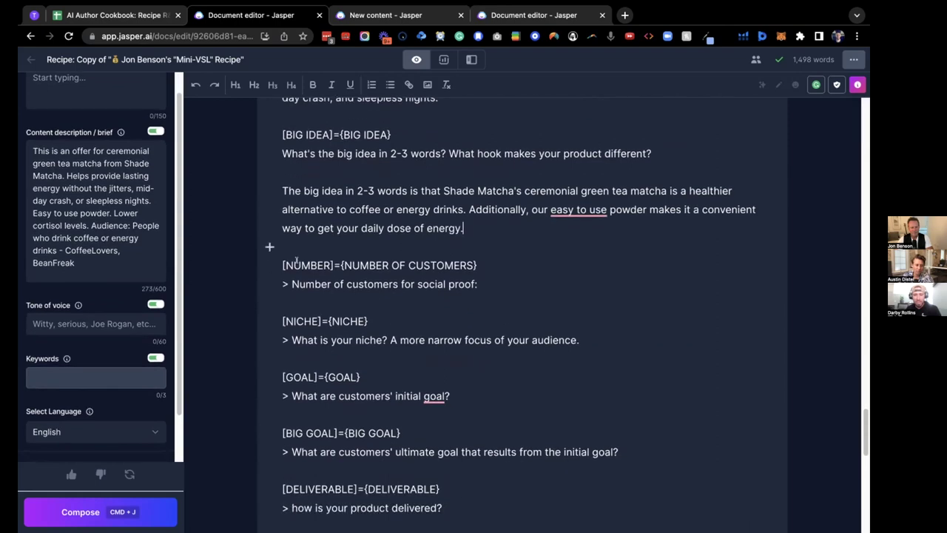
pyautogui.scroll(-1, 483, 263)
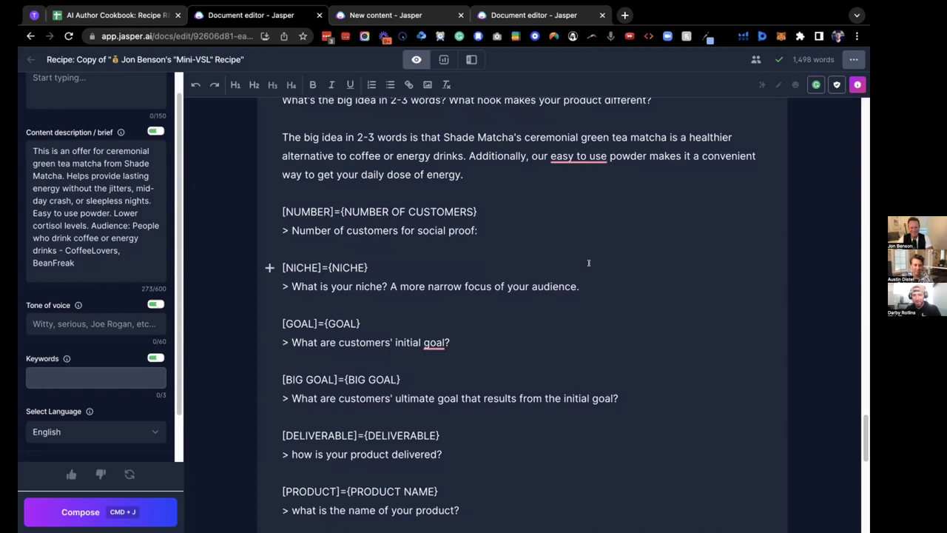
pyautogui.click(620, 278)
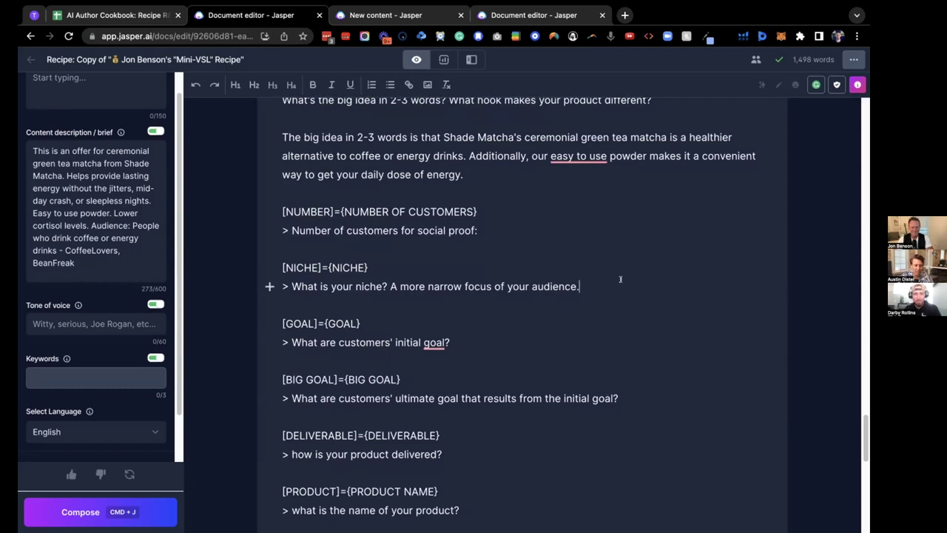
pyautogui.press('super+j')
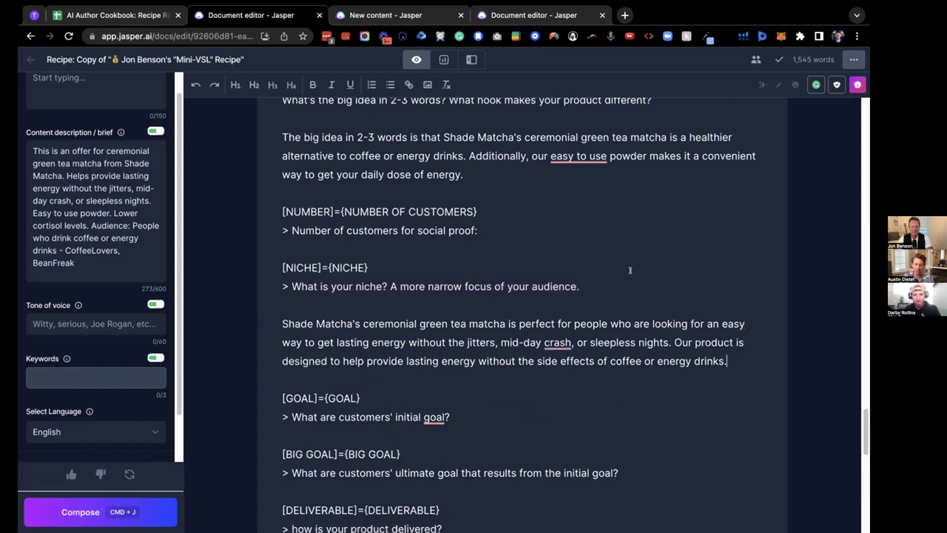
pyautogui.click(635, 279)
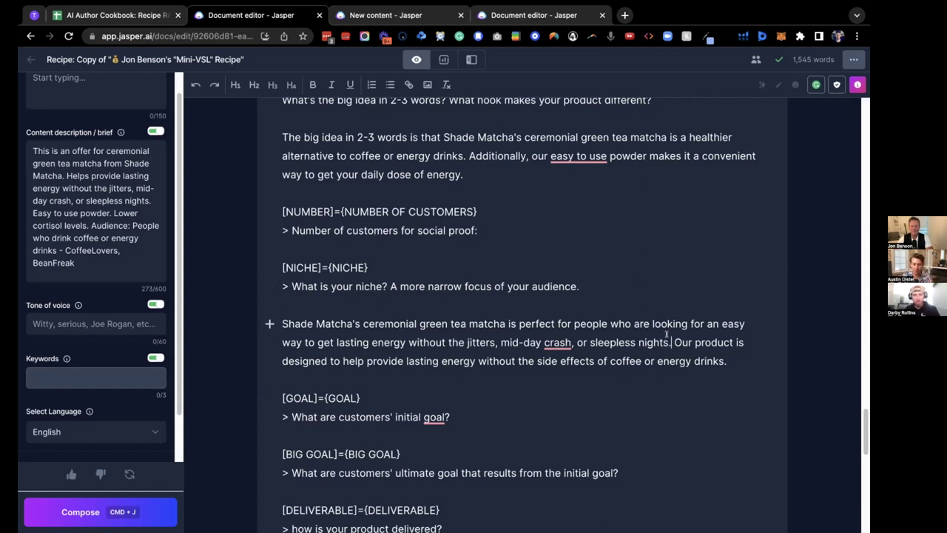
# Delete the last sentence of the niche answer, and generate another answer beneath the niche question, keeping only its first paragraph.
pyautogui.moveTo(671, 340); pyautogui.dragTo(748, 355)
pyautogui.press('BackSpace')
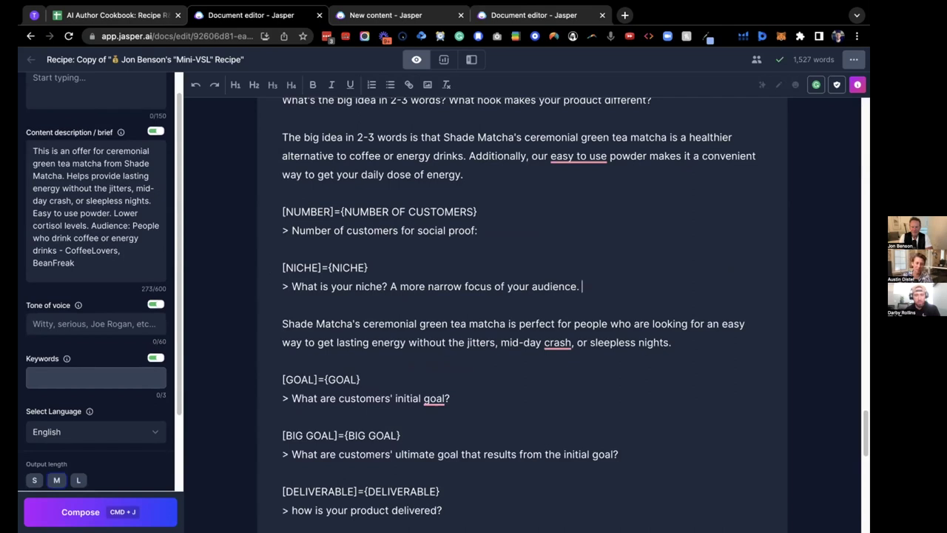
pyautogui.press('super+j')
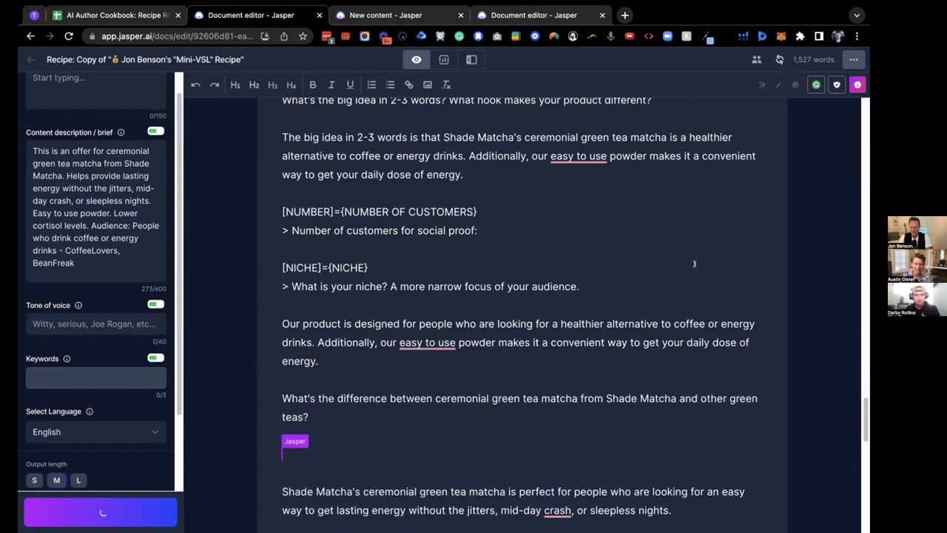
pyautogui.moveTo(378, 448); pyautogui.dragTo(260, 397)
pyautogui.press('BackSpace')
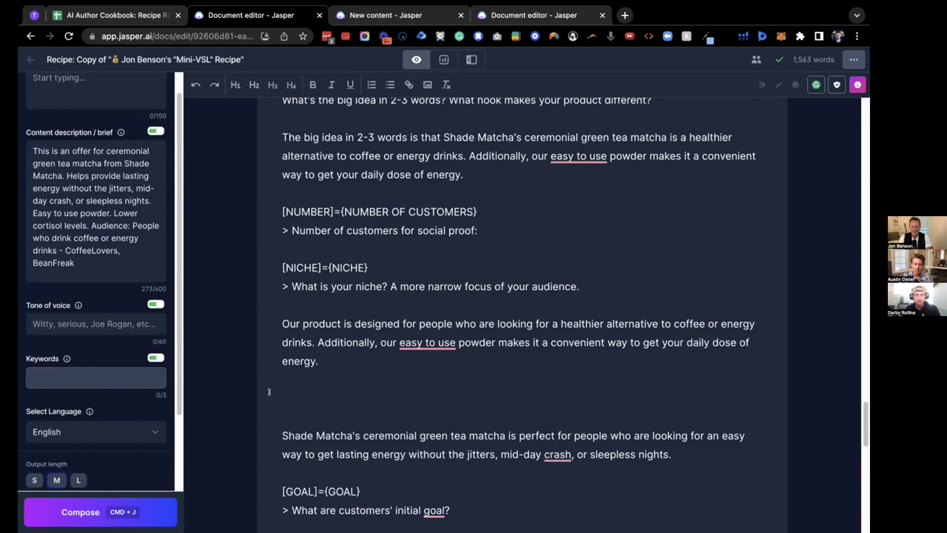
# Add a new prompt line beneath the niche question reading "> who might this product serve best".
pyautogui.click(597, 289)
pyautogui.press('Return')
pyautogui.press('Return')
pyautogui.press('Return')
pyautogui.write('> who might this product serve best')
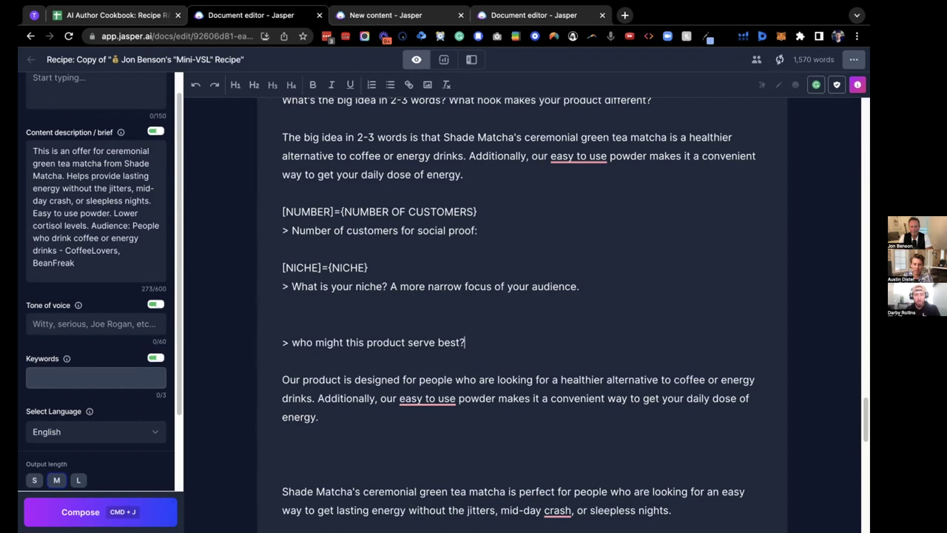
# Extend the prompt with "? Choose a niche and position this product as the solution", spelled correctly, and generate an answer beneath it.
pyautogui.write('? Choose')
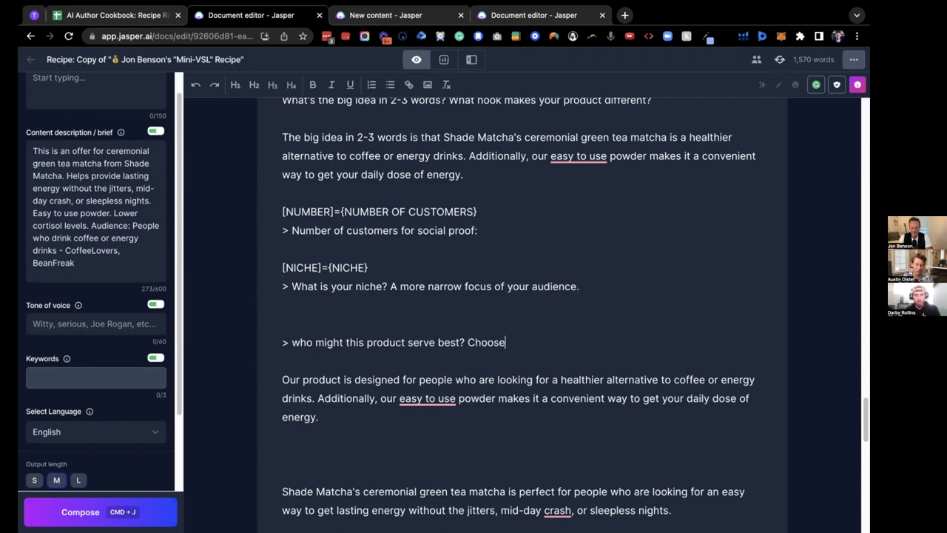
pyautogui.write(' a niche and postiio')
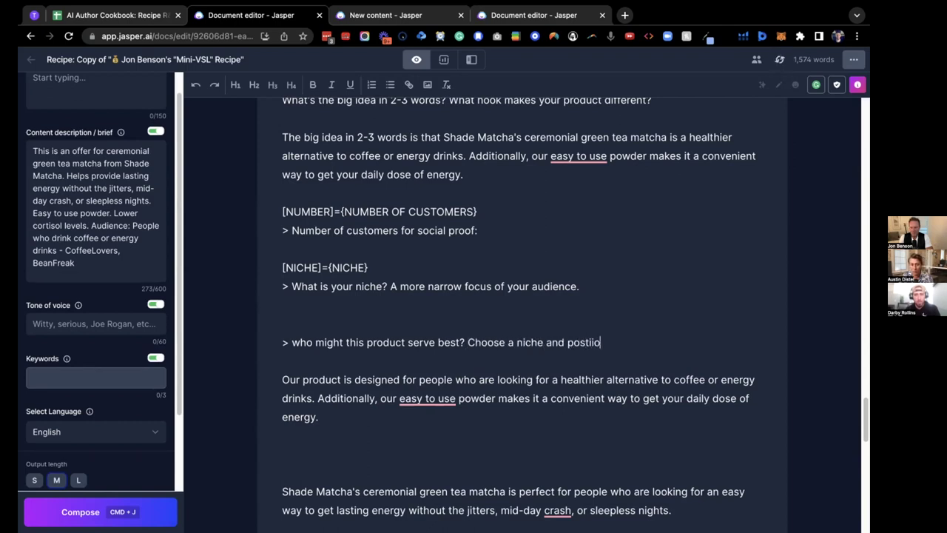
pyautogui.write('ioning')
pyautogui.press('BackSpace')
pyautogui.press('BackSpace')
pyautogui.press('BackSpace')
pyautogui.press('BackSpace')
pyautogui.press('BackSpace')
pyautogui.write('on ')
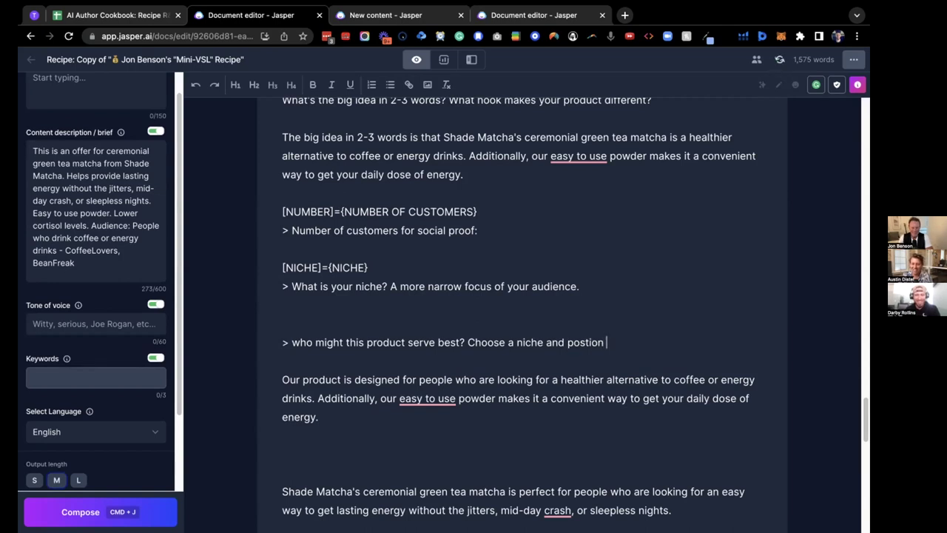
pyautogui.write('this produc')
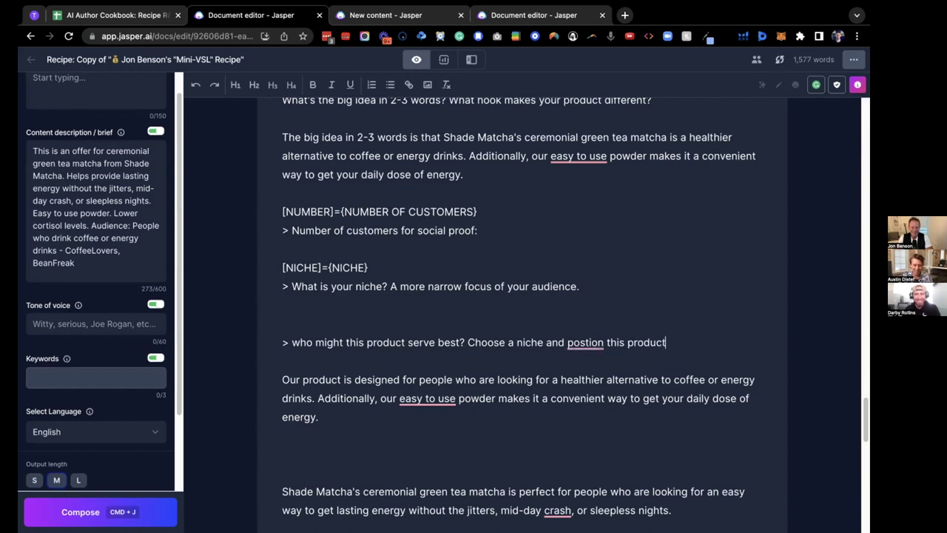
pyautogui.write('t')
pyautogui.moveTo(584, 342)
pyautogui.click(588, 363)
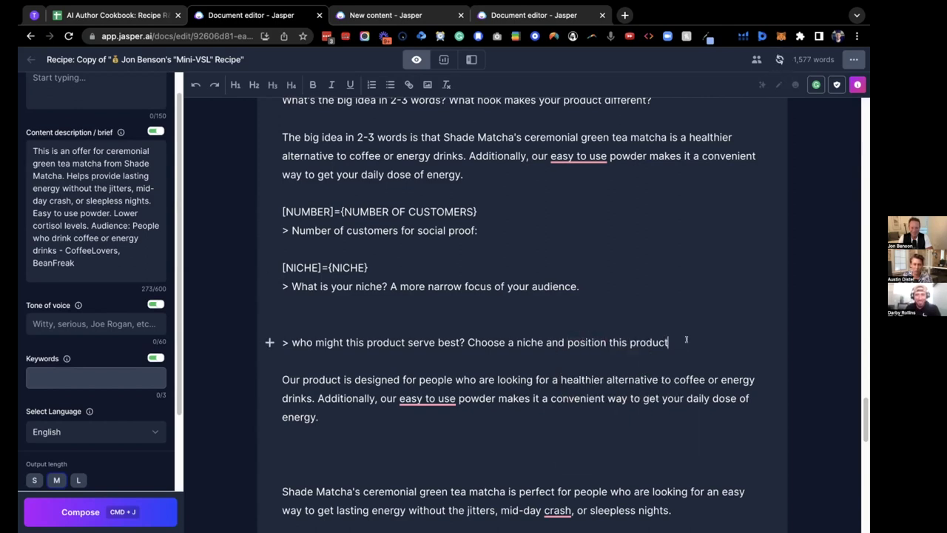
pyautogui.write('as the solution')
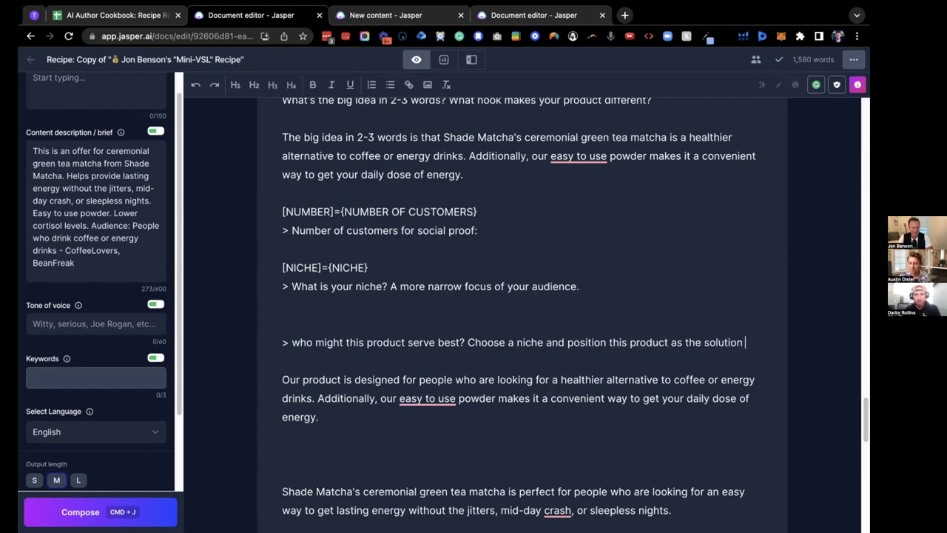
pyautogui.press('super+j')
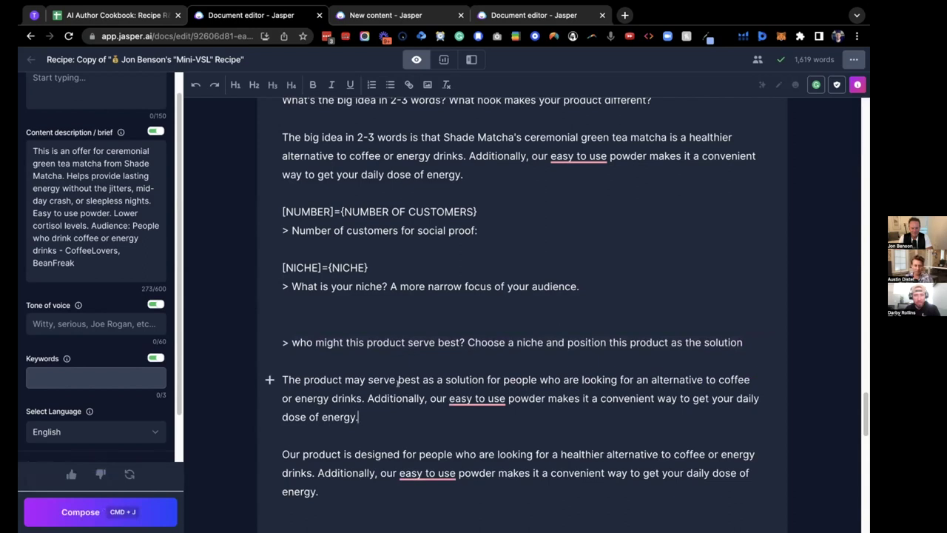
# Finish the prompt line with "to a problem they have." and generate another answer beneath it.
pyautogui.moveTo(282, 342); pyautogui.dragTo(358, 417)
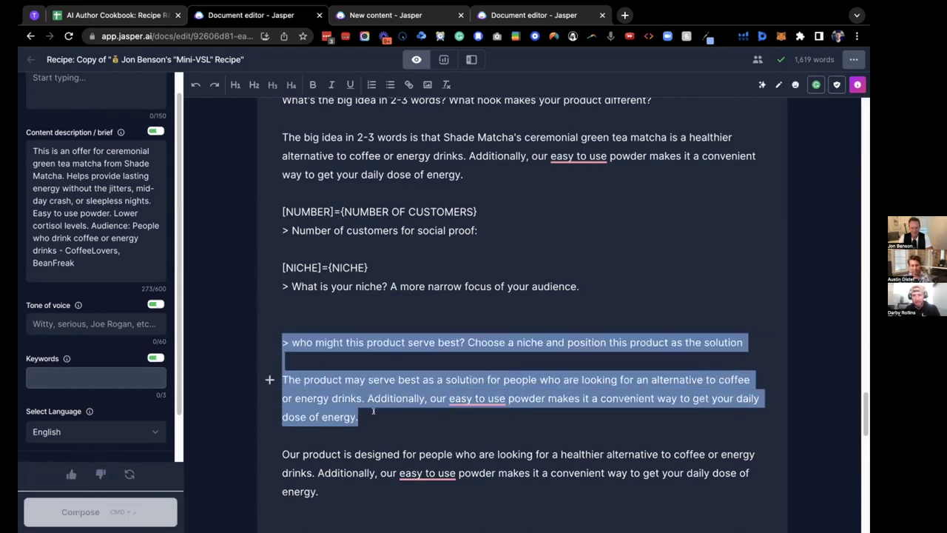
pyautogui.click(363, 416)
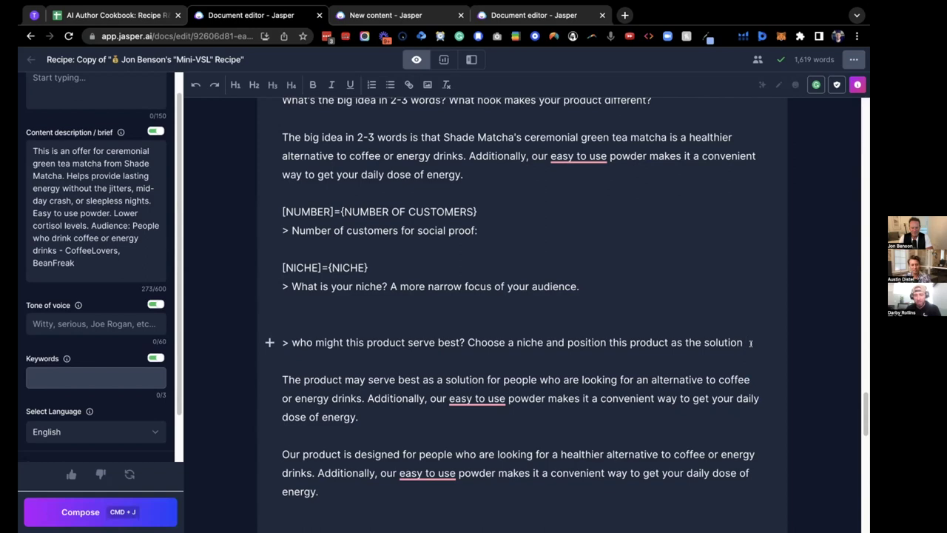
pyautogui.press('super+j')
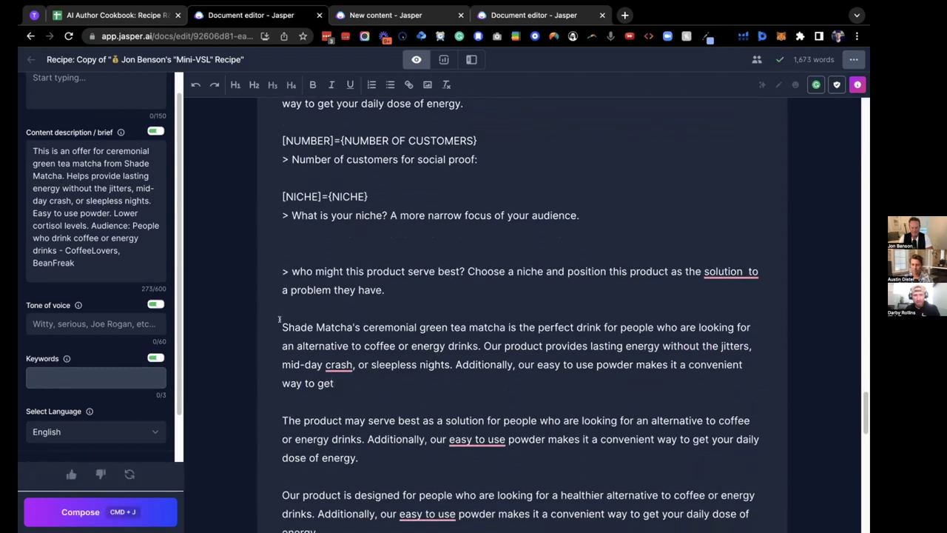
# Delete the newly generated answer directly beneath the extended prompt, keeping the older answers.
pyautogui.keyDown('shift'); pyautogui.click(392, 383); pyautogui.keyUp('shift')
pyautogui.press('BackSpace')
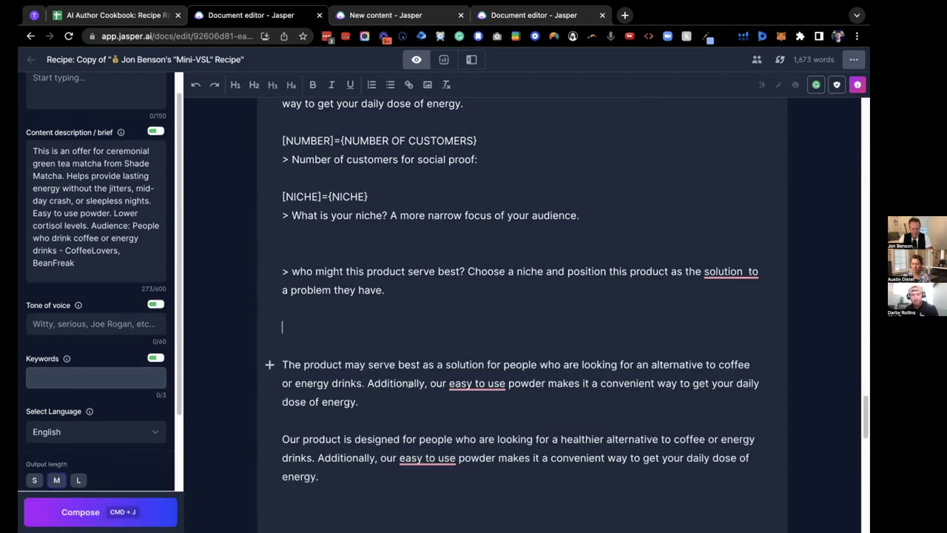
# Look through the remaining recipe variables and their questions, from the niche answers down to the benefit.
pyautogui.scroll(-1, 439, 338)
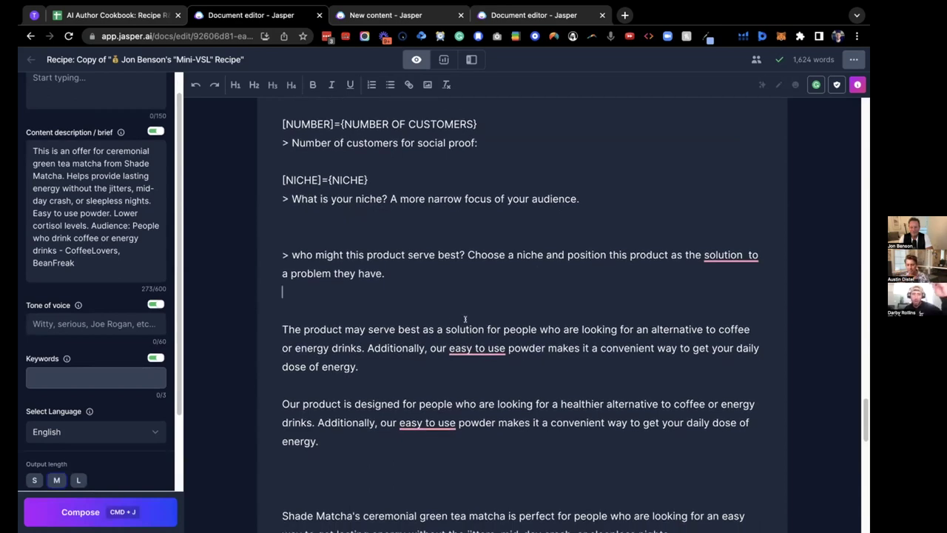
pyautogui.scroll(-1, 466, 318)
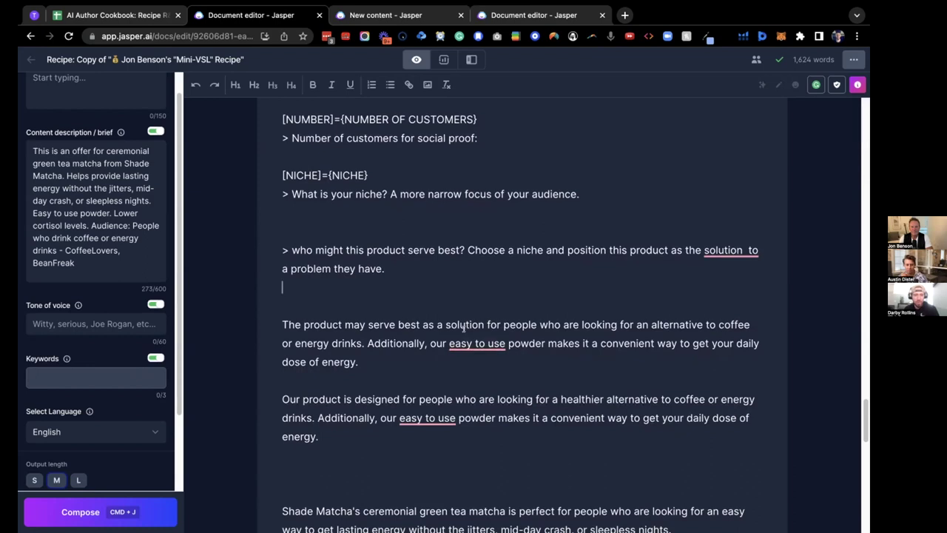
pyautogui.scroll(-4, 464, 328)
pyautogui.scroll(-1, 441, 337)
pyautogui.scroll(-2, 444, 336)
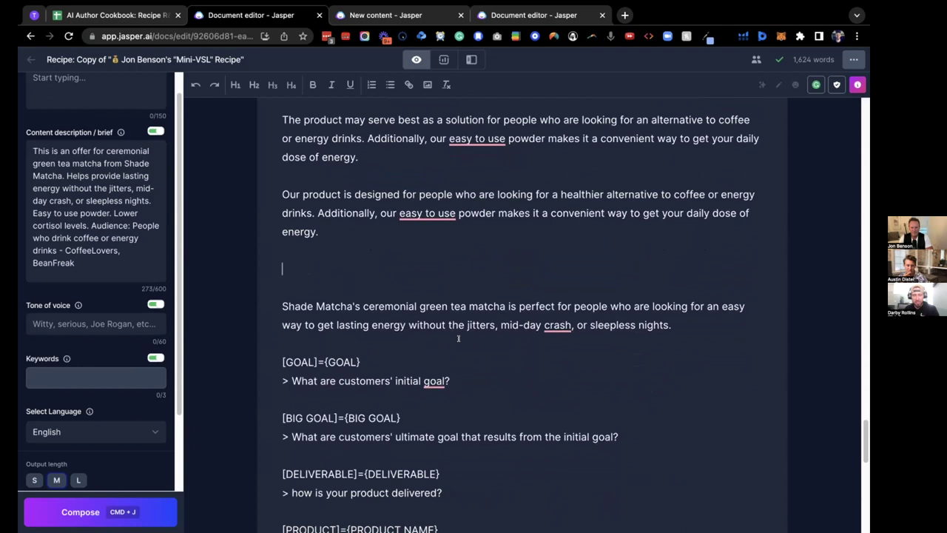
pyautogui.scroll(-1, 455, 337)
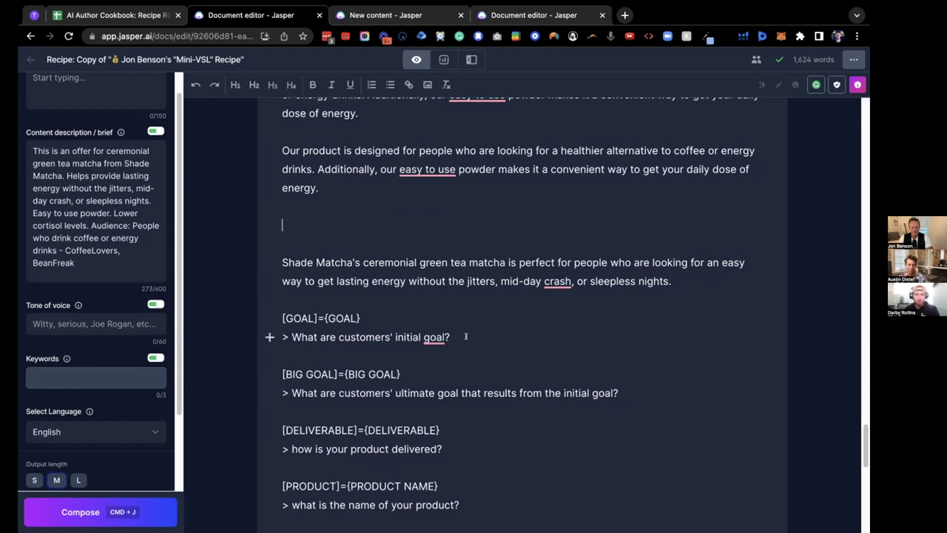
pyautogui.scroll(-1, 467, 333)
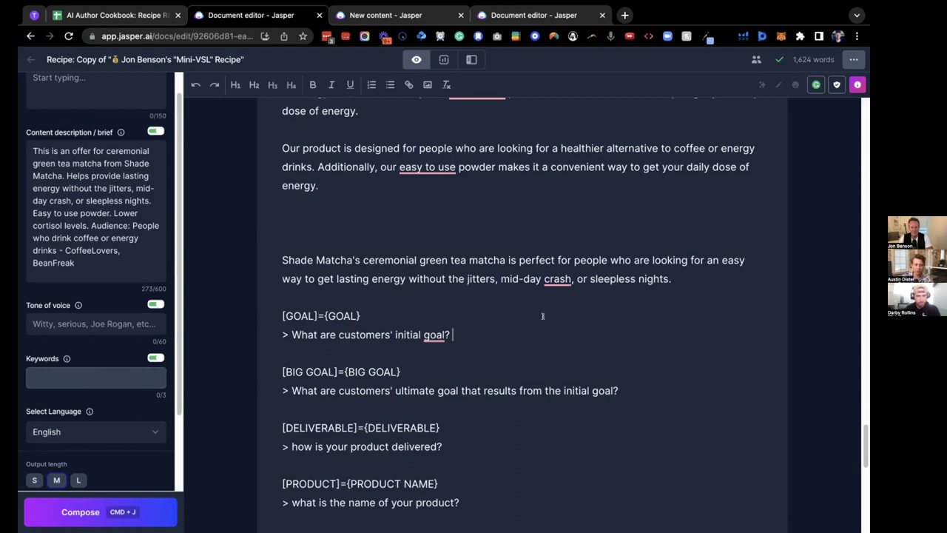
pyautogui.scroll(-3, 543, 316)
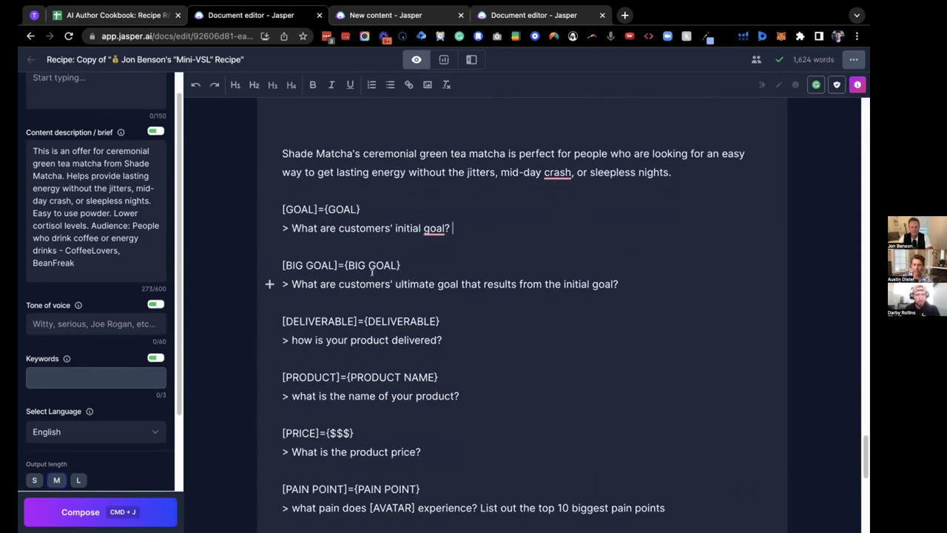
pyautogui.scroll(-1, 304, 222)
pyautogui.scroll(-1, 303, 213)
pyautogui.scroll(-1, 302, 212)
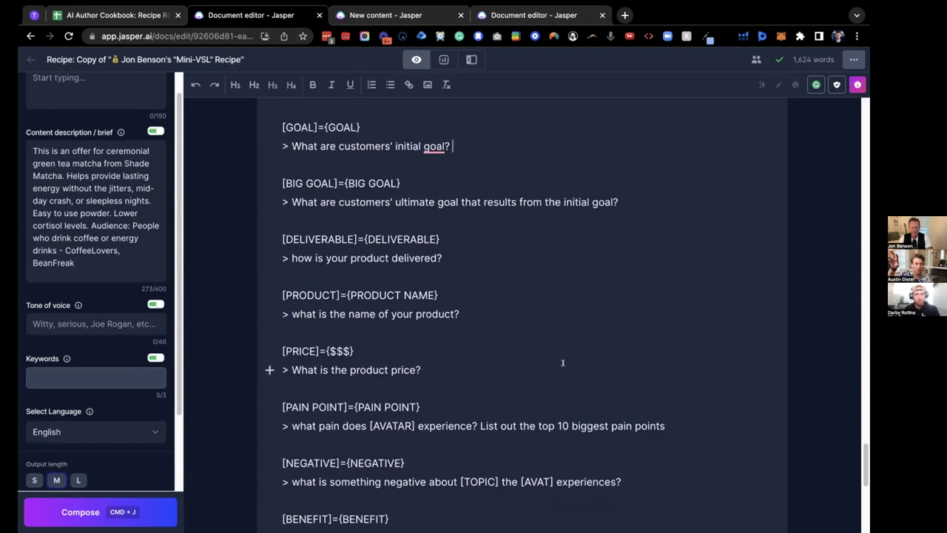
pyautogui.scroll(-1, 562, 362)
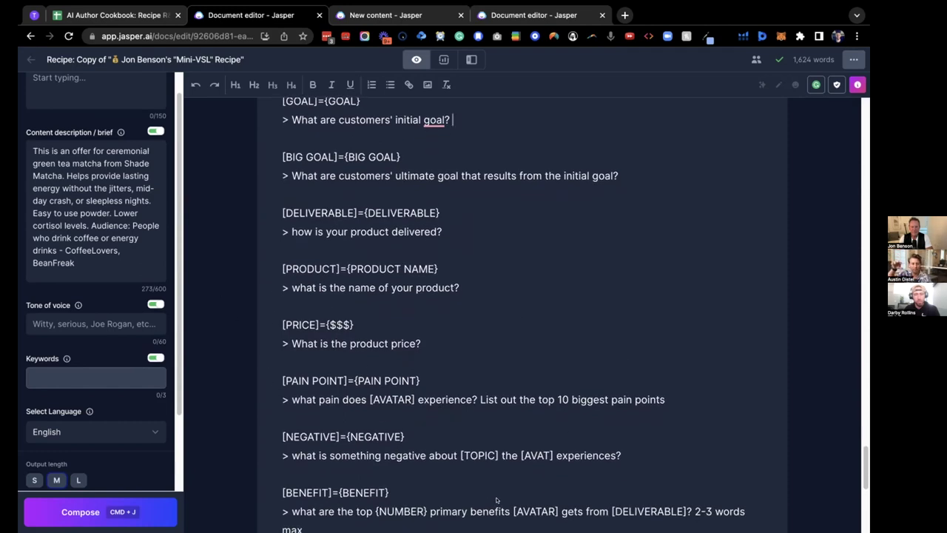
# Switch to the generated Mini-VSL template outputs and mark the script addressing "CoffeeLovers and BeanFreaks" as a favorite.
pyautogui.click(384, 14)
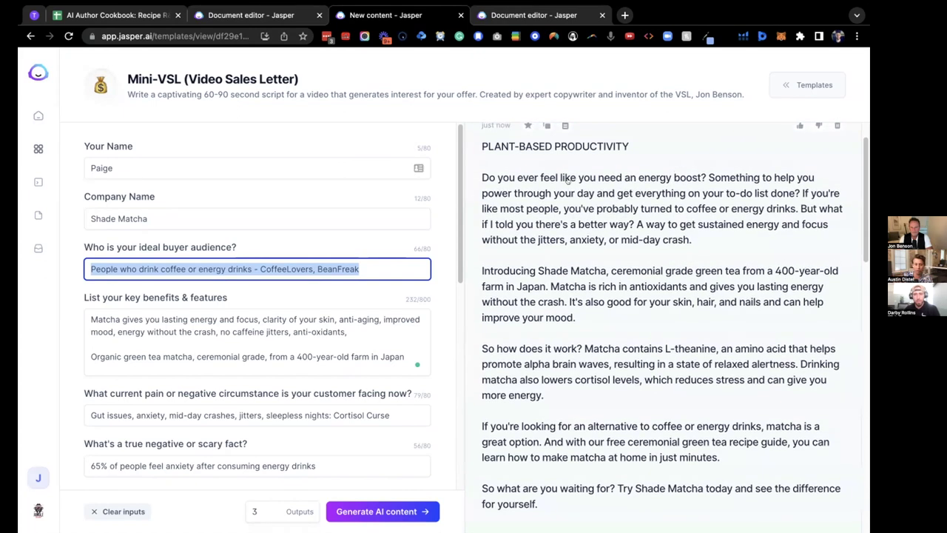
pyautogui.scroll(-5, 643, 188)
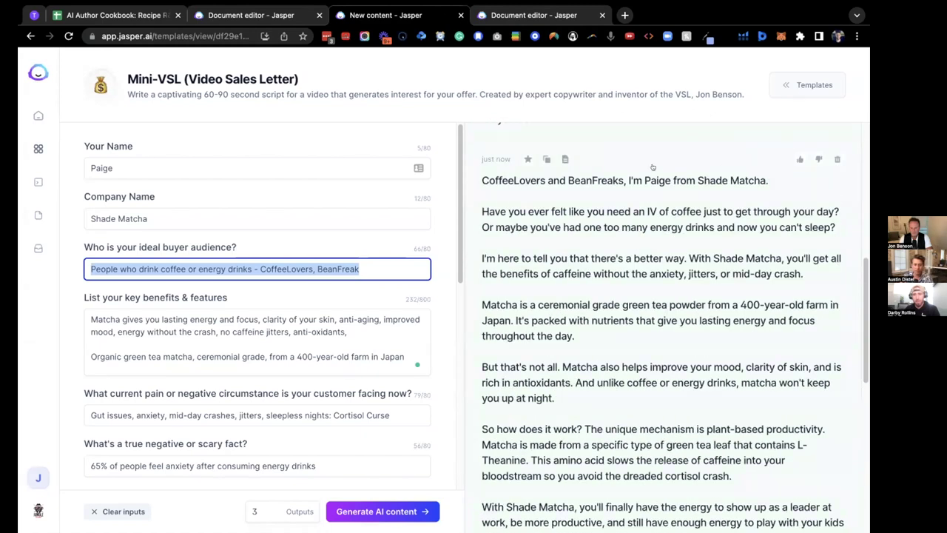
pyautogui.click(528, 159)
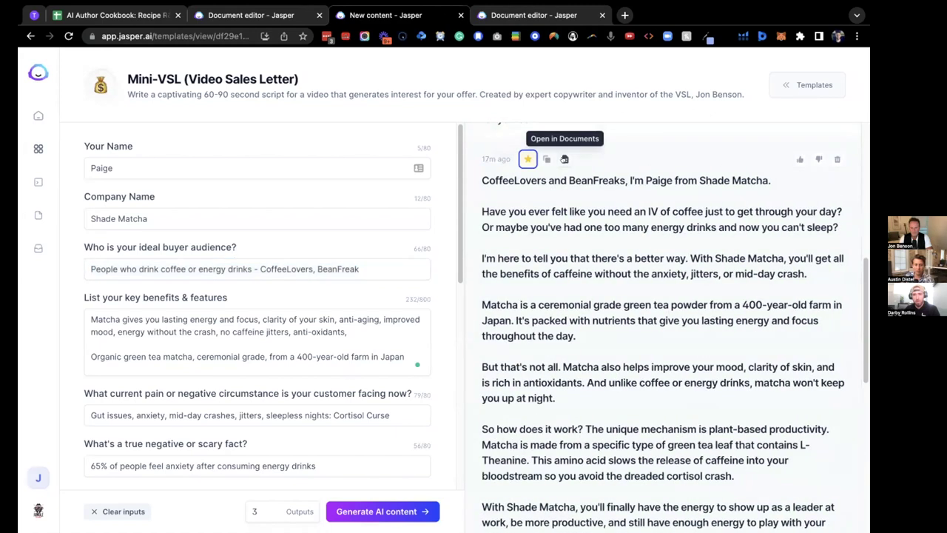
# Open the favorite script as a document and switch the editor to focus mode.
pyautogui.click(564, 159)
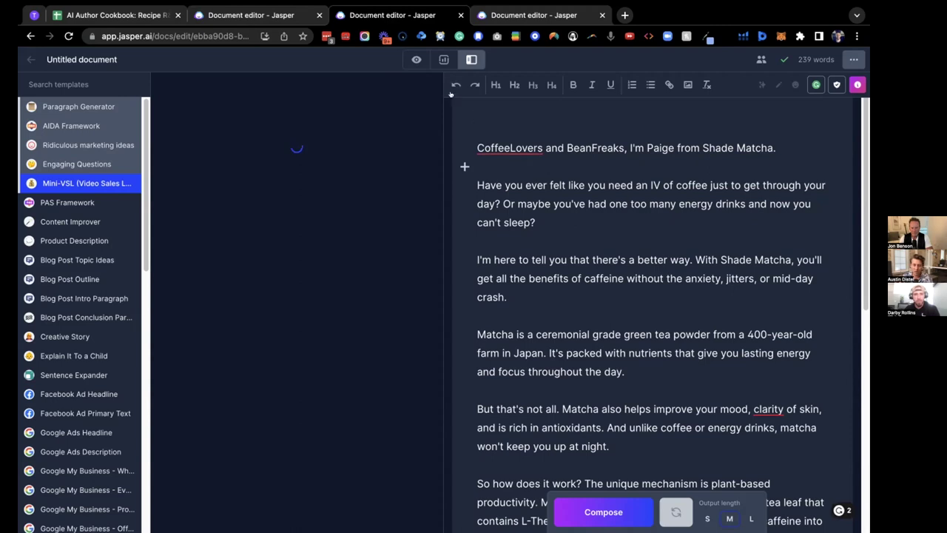
pyautogui.click(415, 59)
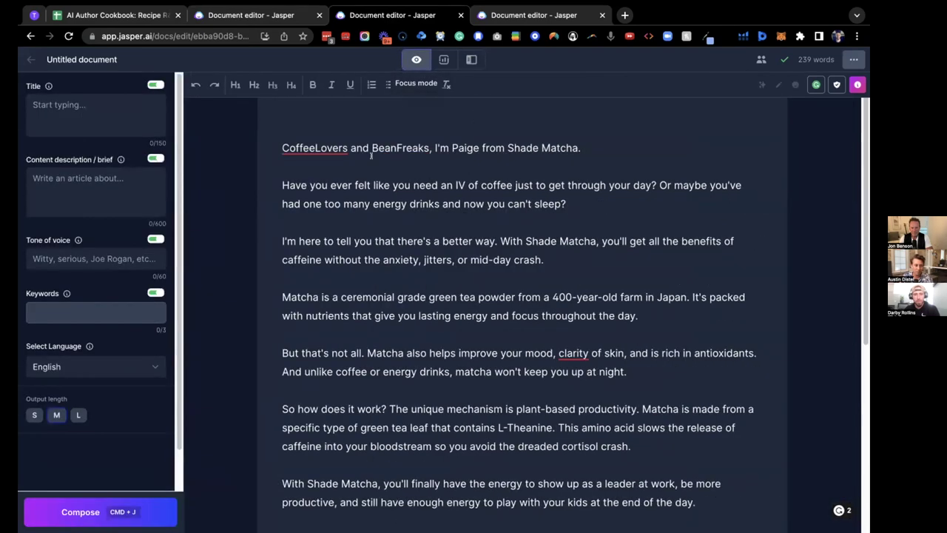
# Try re-phrasing the paragraph that begins "Have you ever felt like you need an IV of coffee".
pyautogui.tripleClick(342, 193)
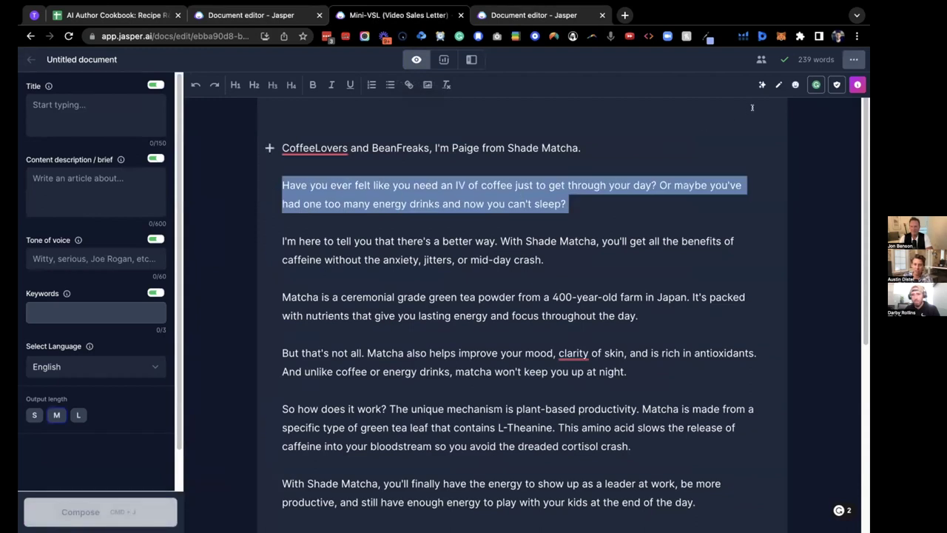
pyautogui.click(762, 84)
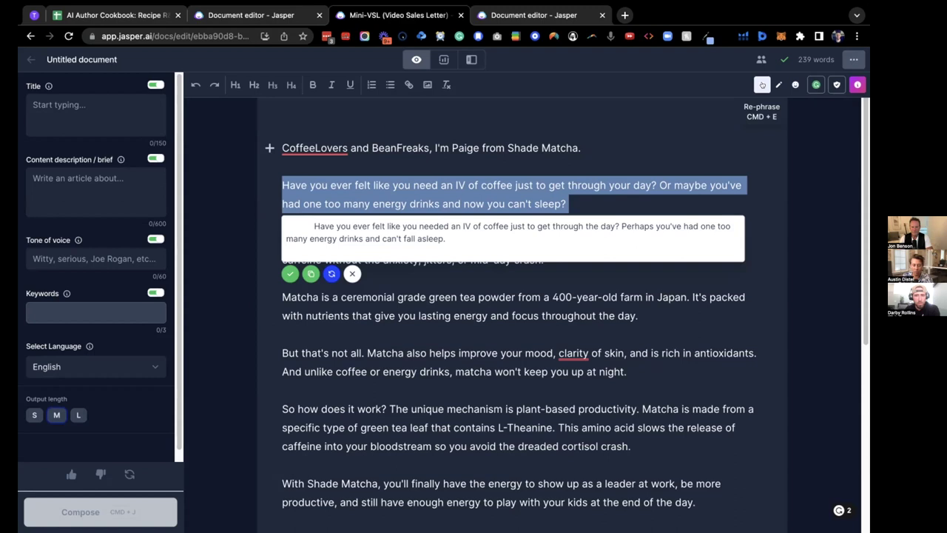
pyautogui.click(312, 167)
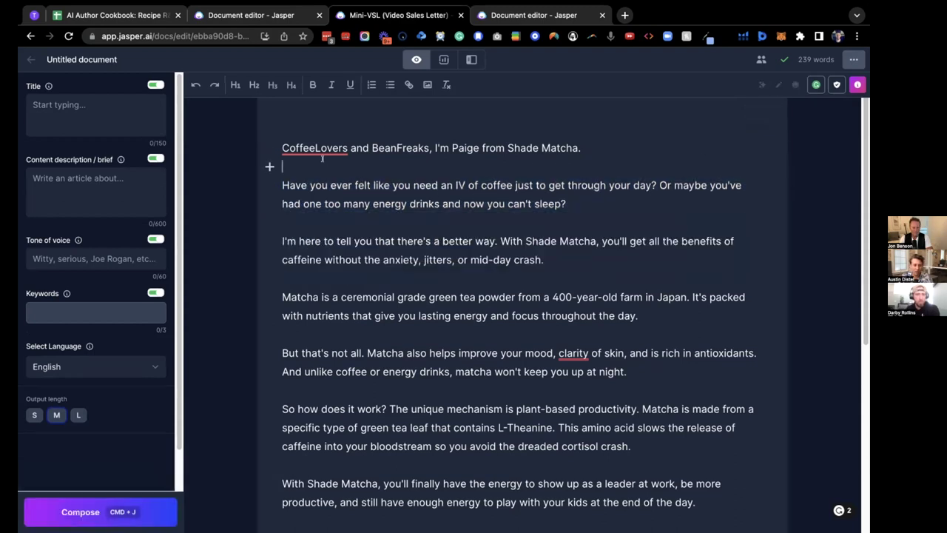
# Replace the paragraph beginning "Matcha is a ceremonial grade green tea powder" with a simpler generated version.
pyautogui.scroll(-1, 333, 188)
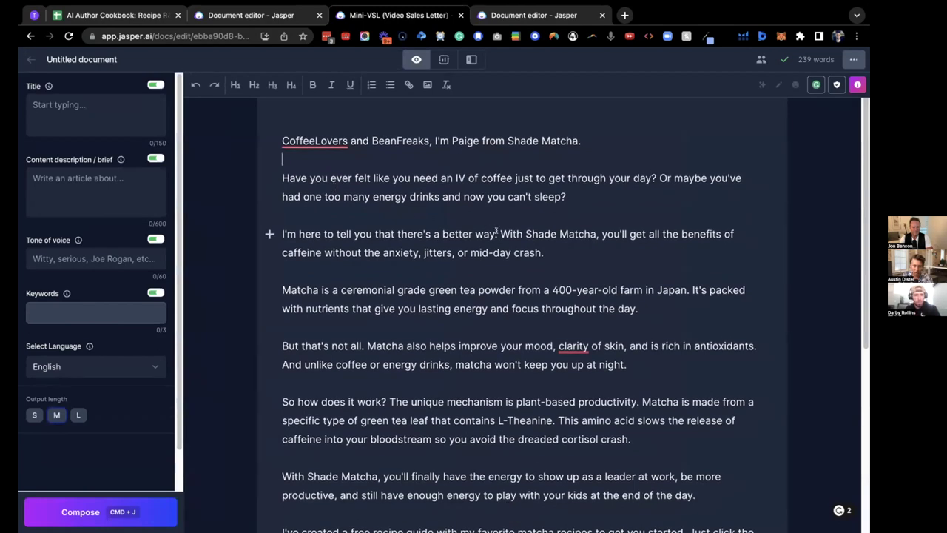
pyautogui.tripleClick(411, 293)
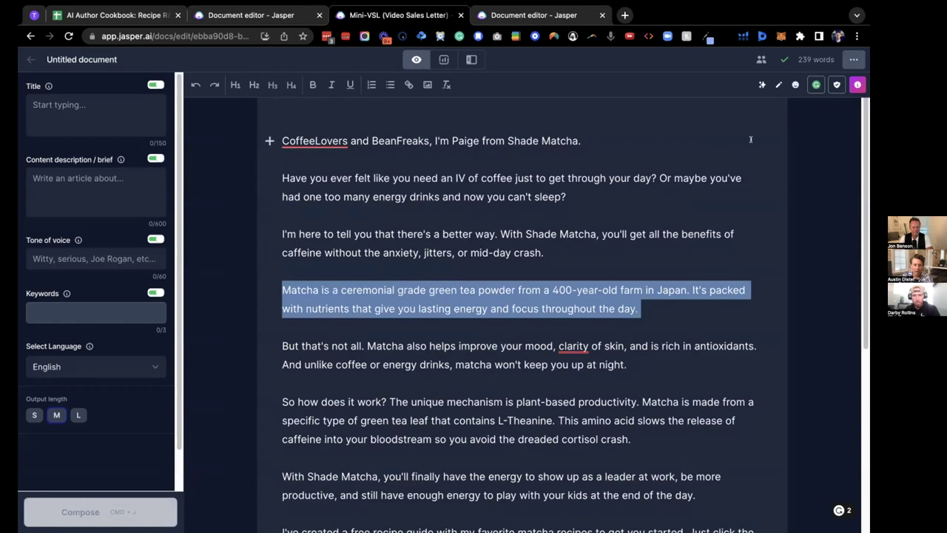
pyautogui.click(790, 84)
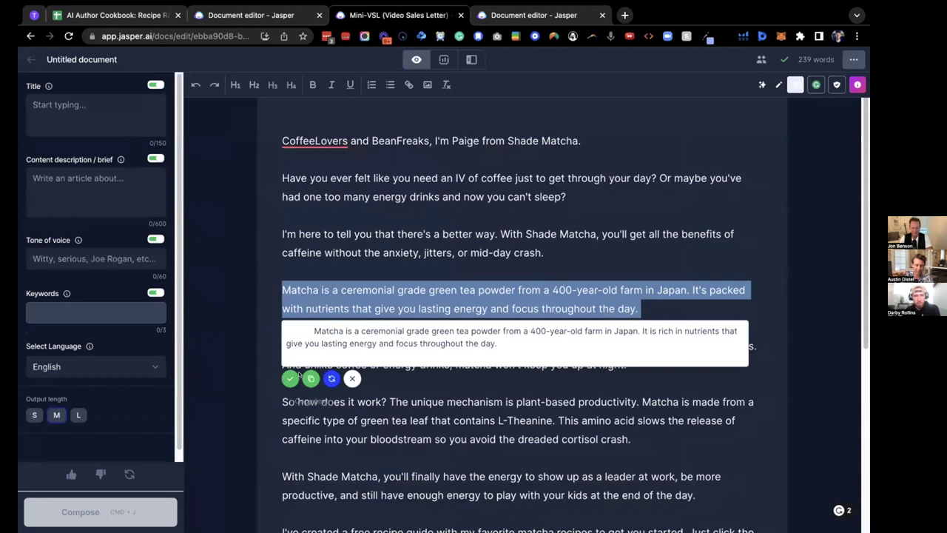
pyautogui.click(289, 378)
pyautogui.press('Right')
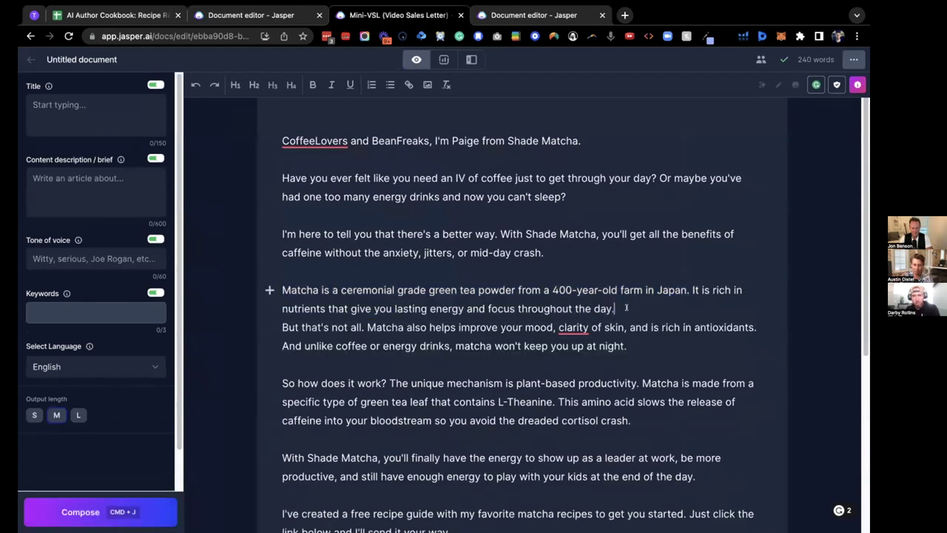
# Add a blank line before "But that's not all" and put "So how does it work?" in its own paragraph.
pyautogui.press('Return')
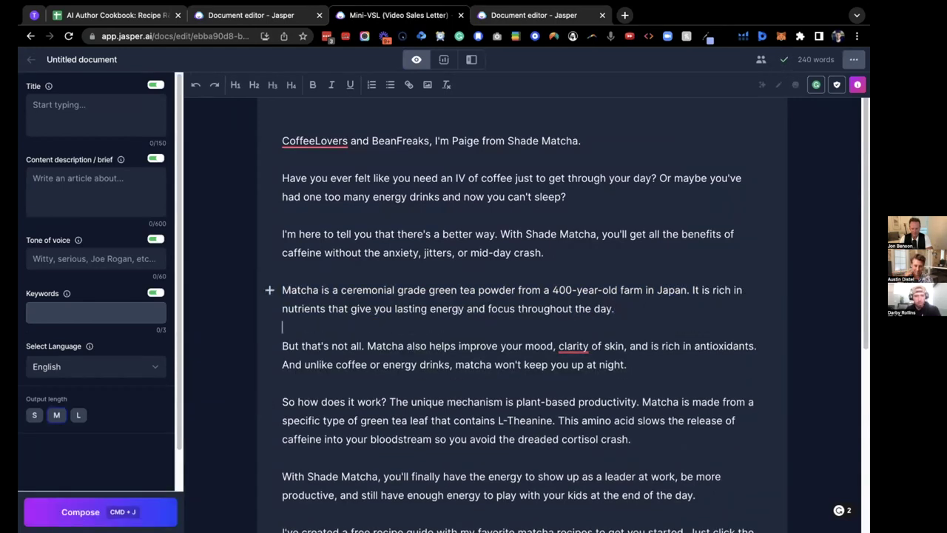
pyautogui.scroll(-2, 437, 305)
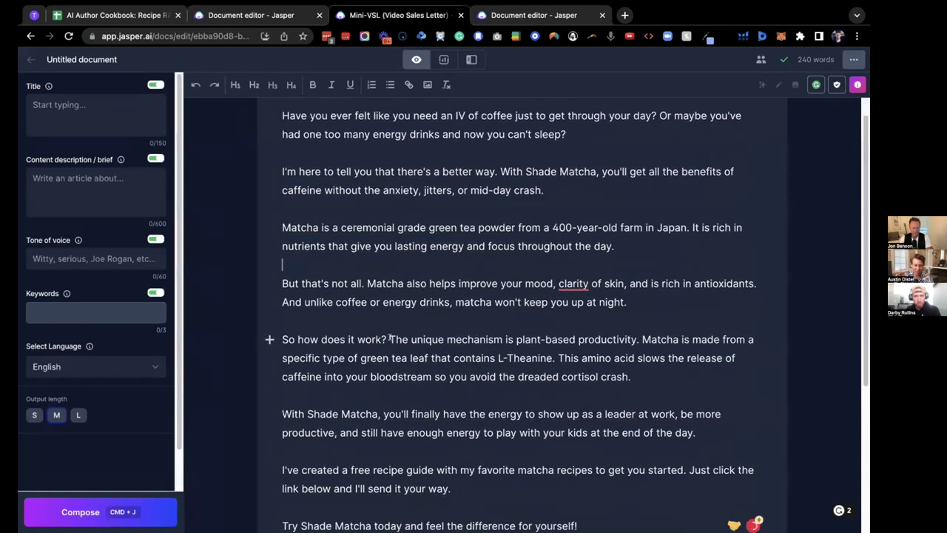
pyautogui.doubleClick(368, 339)
pyautogui.tripleClick(368, 339)
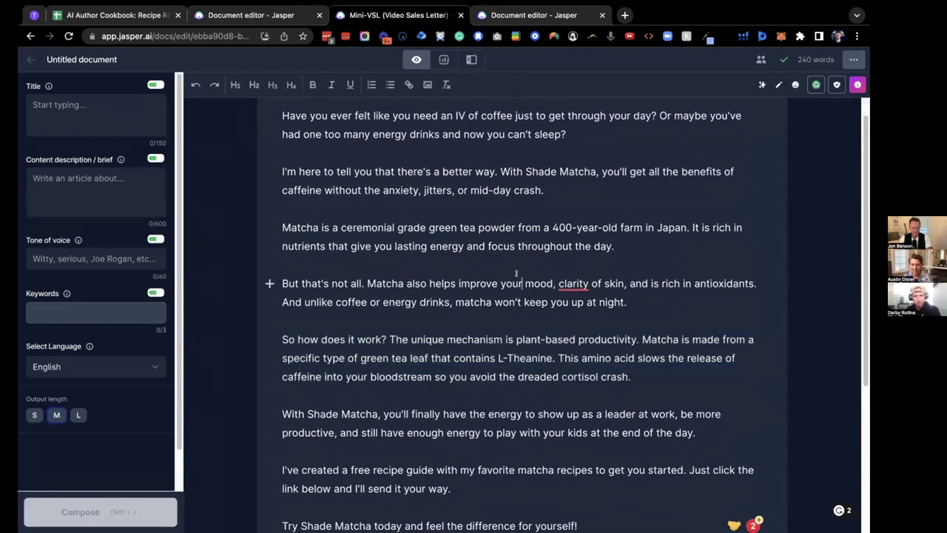
pyautogui.click(388, 328)
pyautogui.press('Return')
# Replace the paragraph beginning "The unique mechanism is plant-based productivity" with the simplified version starting "Matcha is a type of green tea", followed by a blank line.
pyautogui.tripleClick(409, 376)
pyautogui.click(796, 85)
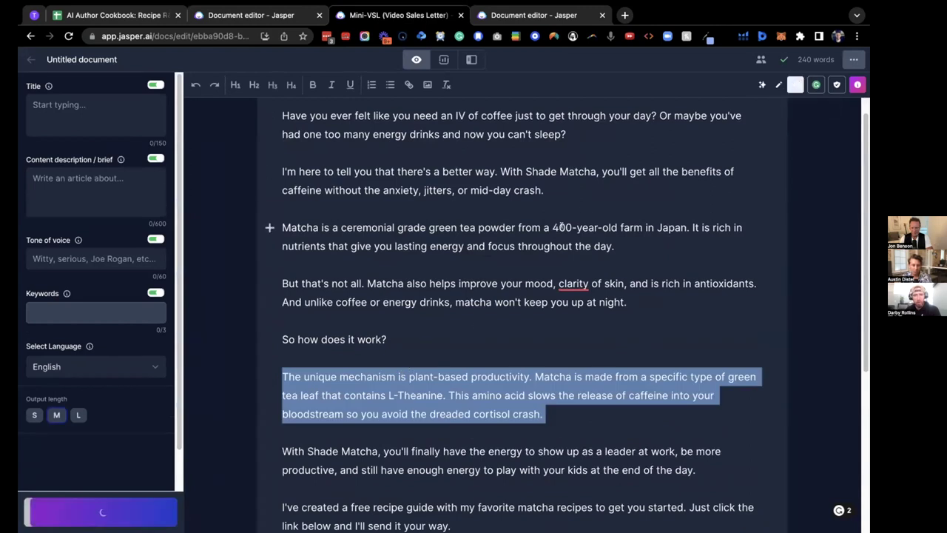
pyautogui.scroll(-3, 487, 299)
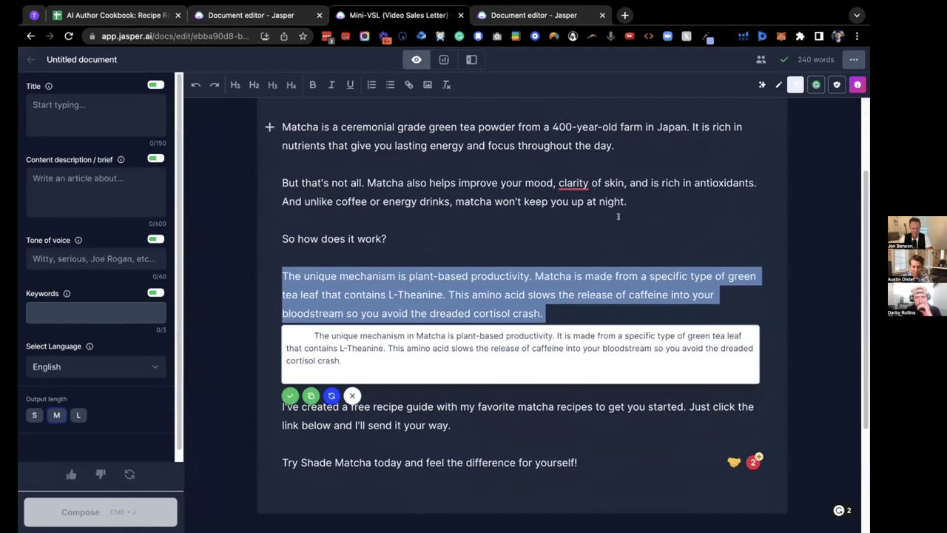
pyautogui.click(794, 84)
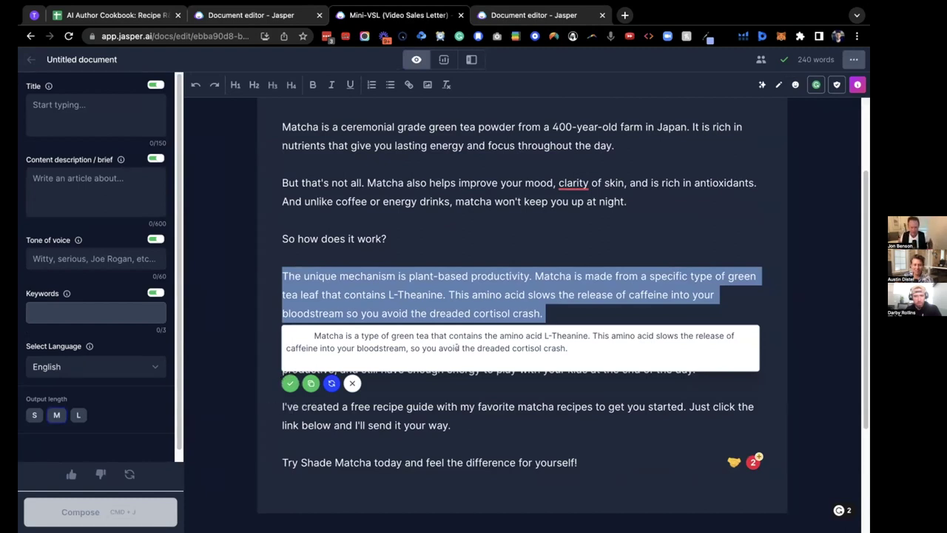
pyautogui.click(288, 381)
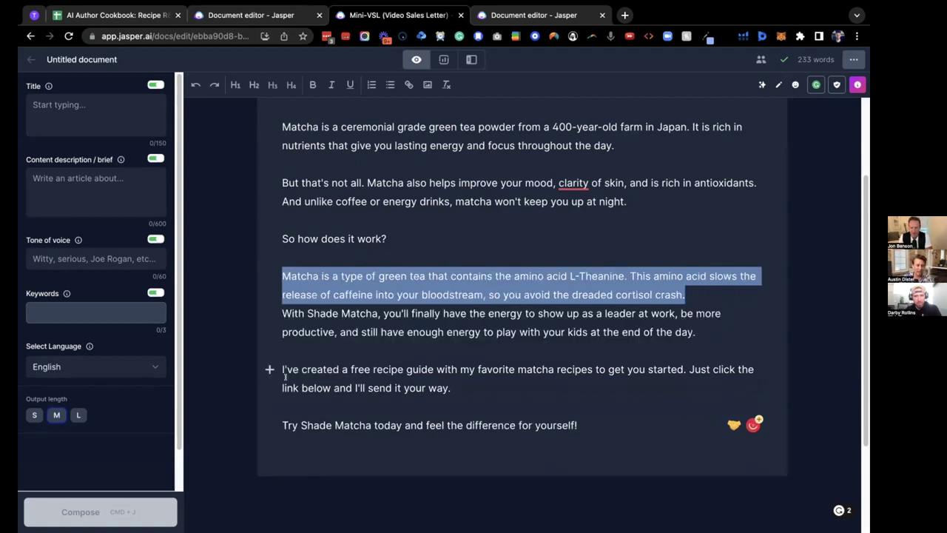
pyautogui.click(705, 296)
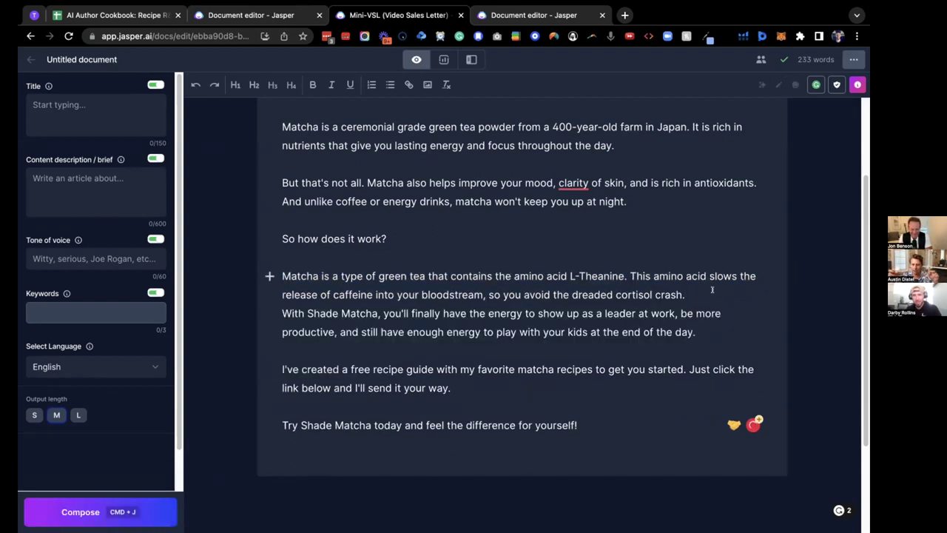
pyautogui.press('Return')
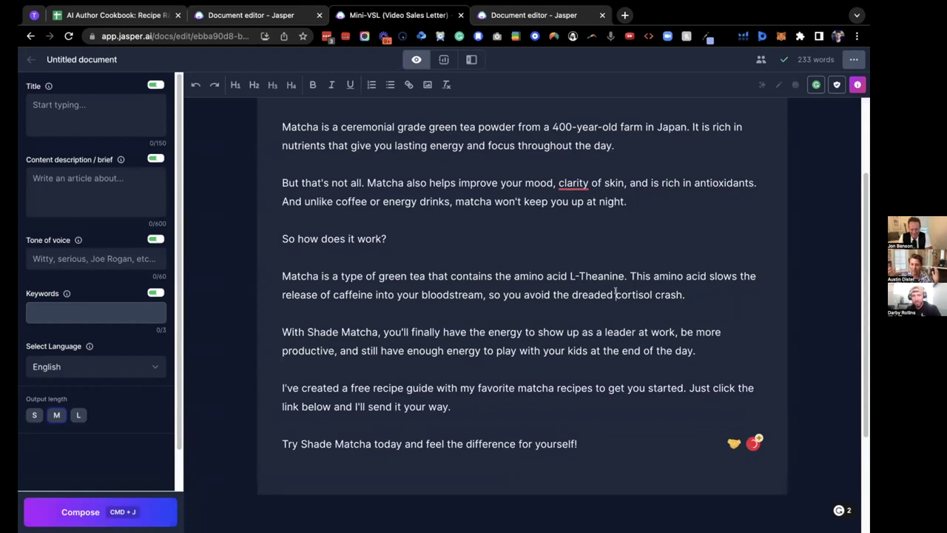
# Replace "cortisol crash" at the end of the L-Theanine paragraph with "Cortisol Curse" in quotation marks.
pyautogui.moveTo(615, 293); pyautogui.dragTo(722, 290)
pyautogui.write('"C')
pyautogui.write('ortisol Curse')
pyautogui.write('"/')
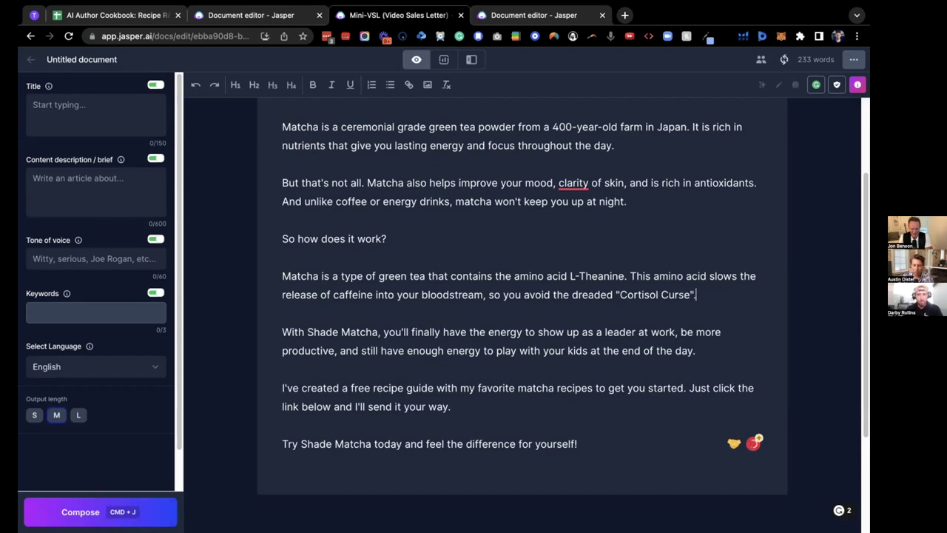
pyautogui.scroll(-1, 448, 288)
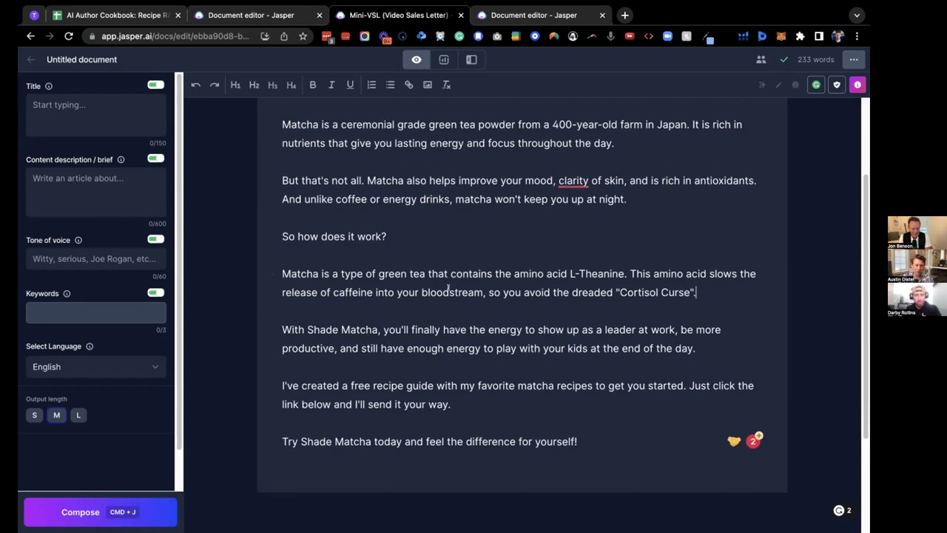
# Split the two opening questions into separate paragraphs and separate "I'm here to tell you that there's a better way." from the sentence after it.
pyautogui.scroll(5, 465, 268)
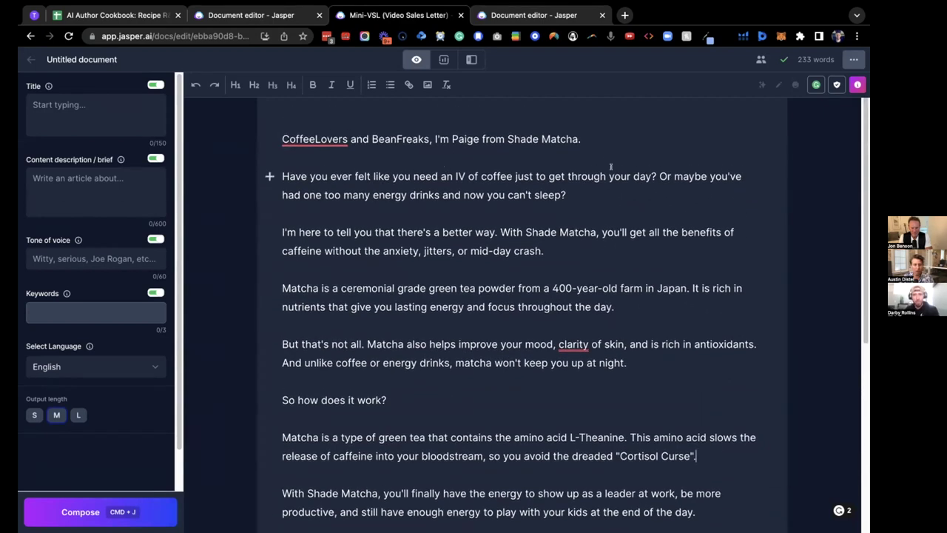
pyautogui.click(657, 175)
pyautogui.hotkey('shift', 'Return')
pyautogui.hotkey('shift', 'Return')
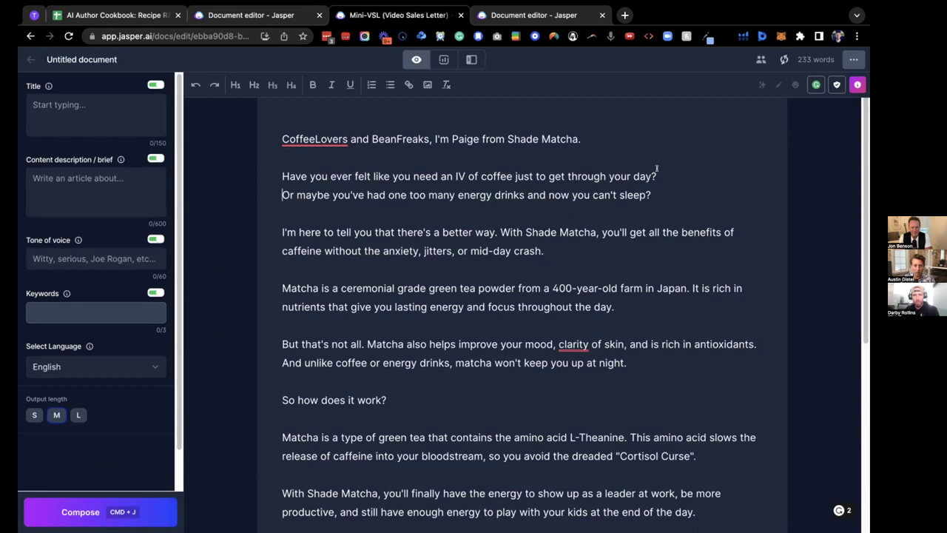
pyautogui.hotkey('shift', 'Return')
pyautogui.hotkey('shift', 'Return')
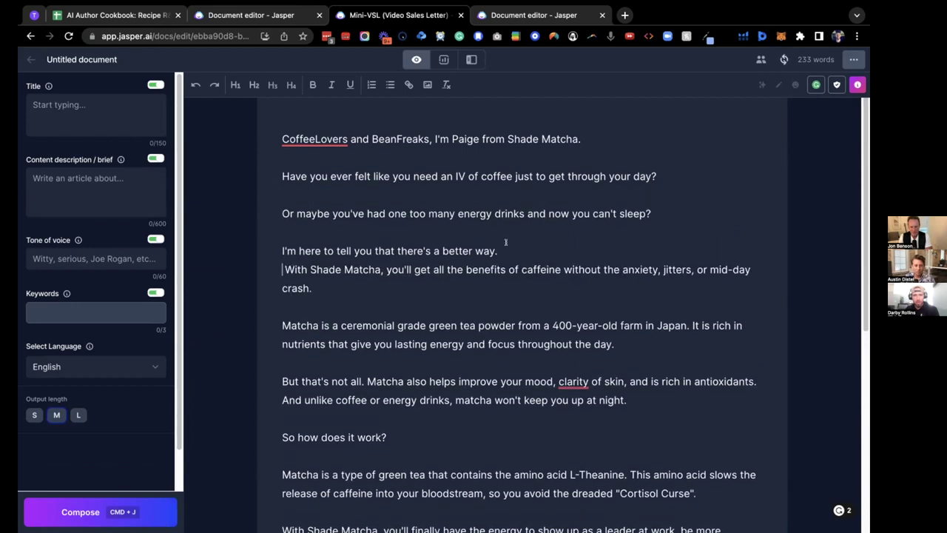
pyautogui.press('Delete')
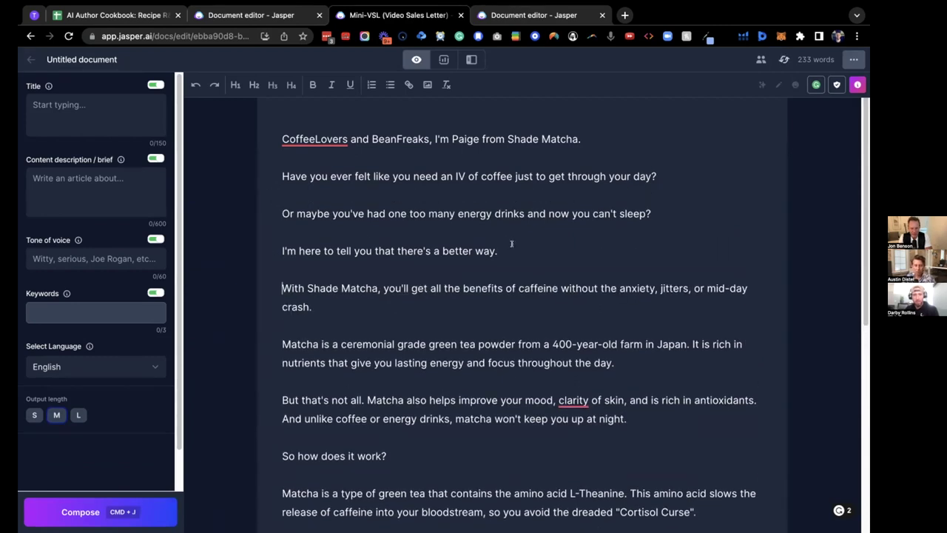
# Start new paragraphs at "It is rich in nutrients" and at "Matcha also helps improve your mood".
pyautogui.scroll(-1, 484, 278)
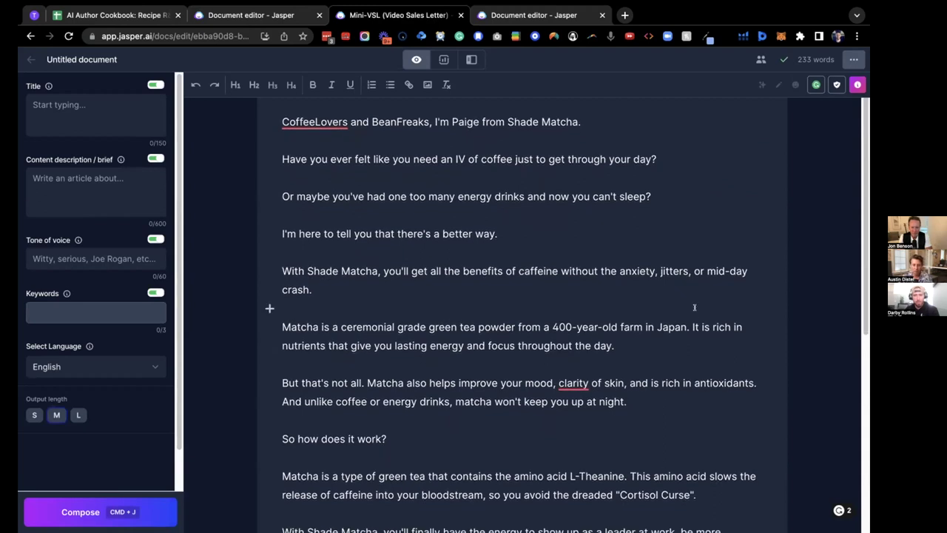
pyautogui.click(691, 322)
pyautogui.hotkey('shift', 'Return')
pyautogui.hotkey('shift', 'Return')
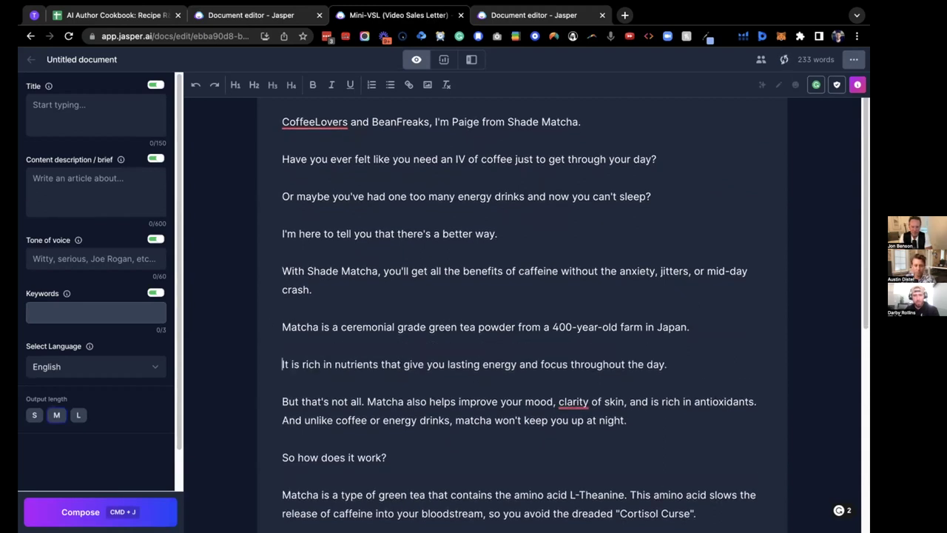
pyautogui.press('Delete')
pyautogui.scroll(-2, 666, 333)
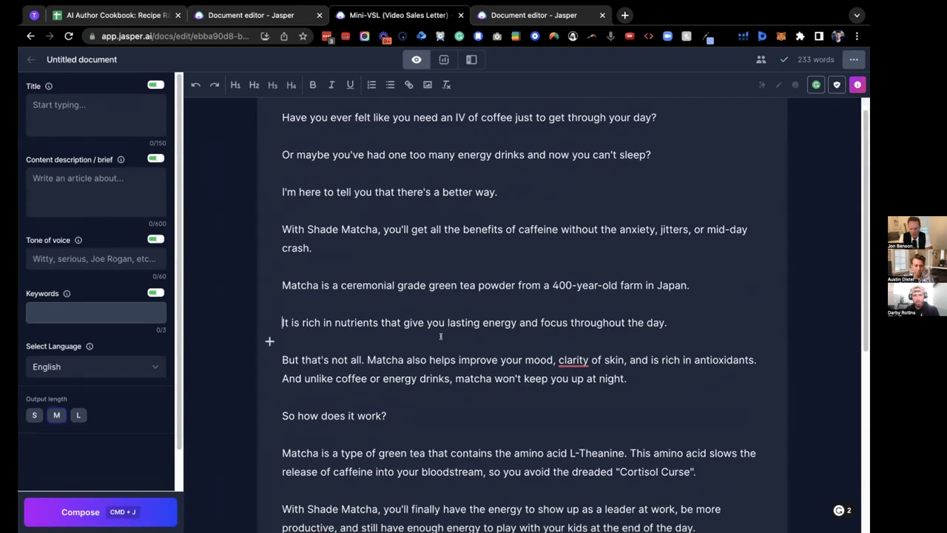
pyautogui.hotkey('shift', 'Return')
pyautogui.hotkey('shift', 'Return')
pyautogui.scroll(-3, 385, 226)
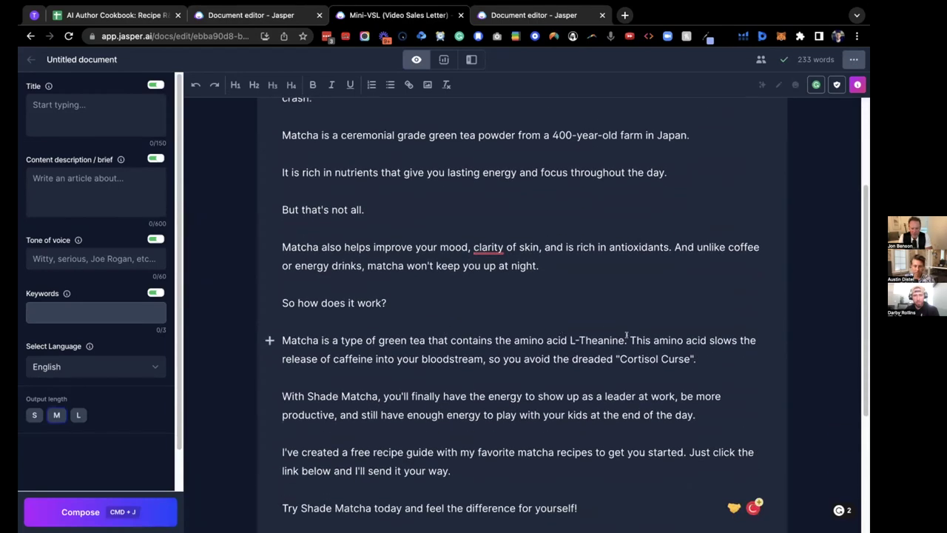
# Split the L-Theanine paragraph so that "This amino acid slows the release of caffeine" begins its own paragraph.
pyautogui.click(627, 339)
pyautogui.hotkey('shift', 'Return')
pyautogui.hotkey('shift', 'Return')
pyautogui.scroll(-2, 419, 356)
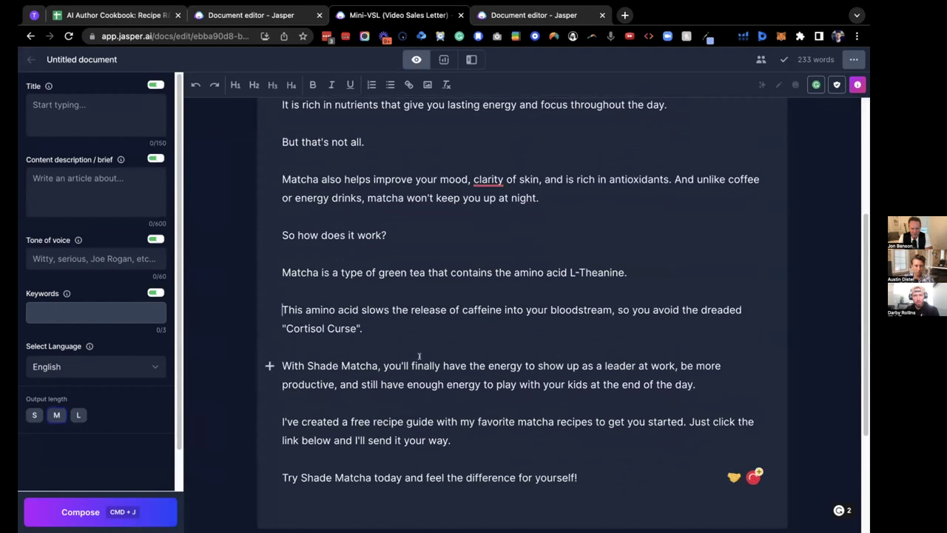
pyautogui.scroll(-2, 501, 344)
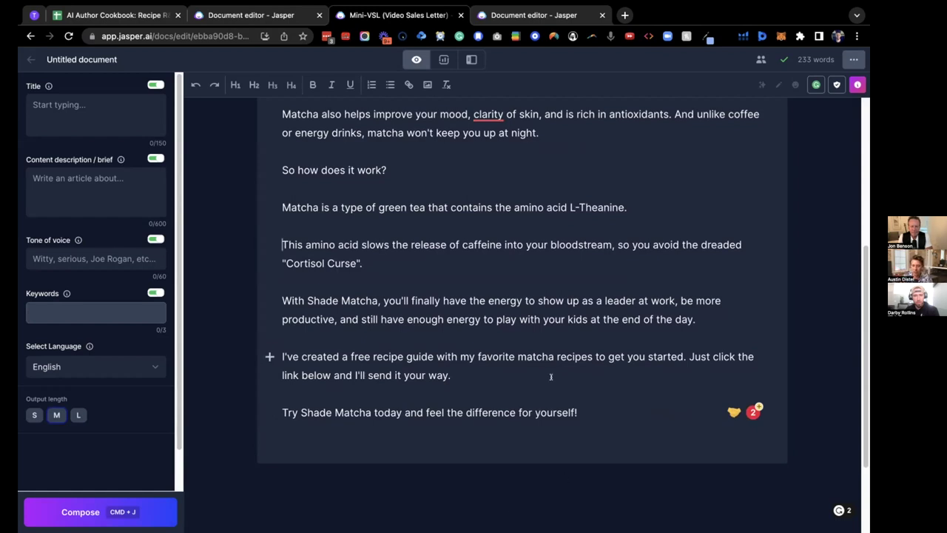
pyautogui.scroll(1, 553, 381)
pyautogui.scroll(1, 554, 381)
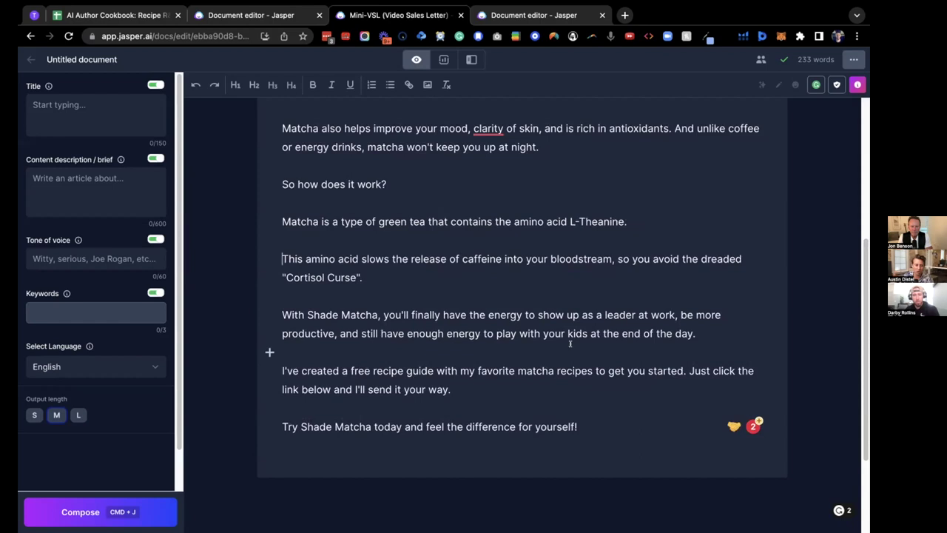
pyautogui.scroll(2, 552, 287)
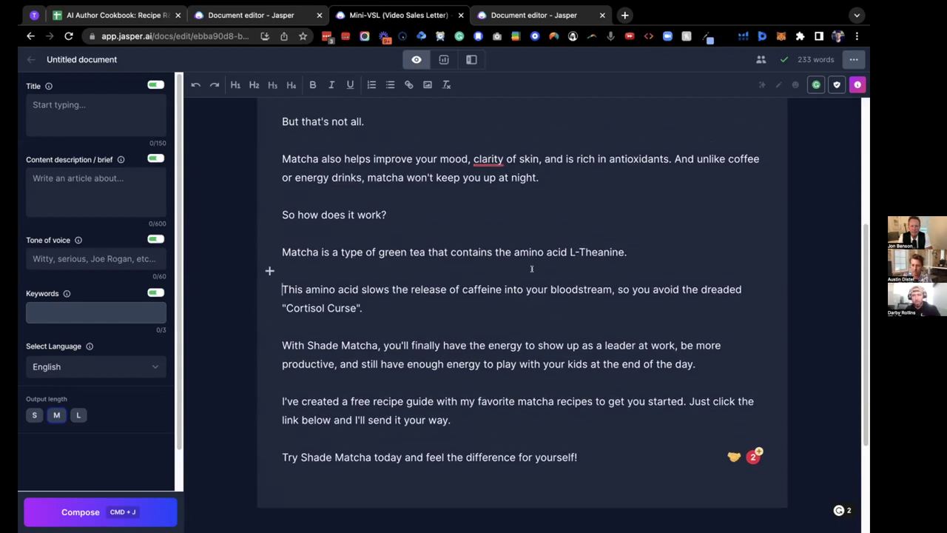
pyautogui.scroll(1, 518, 272)
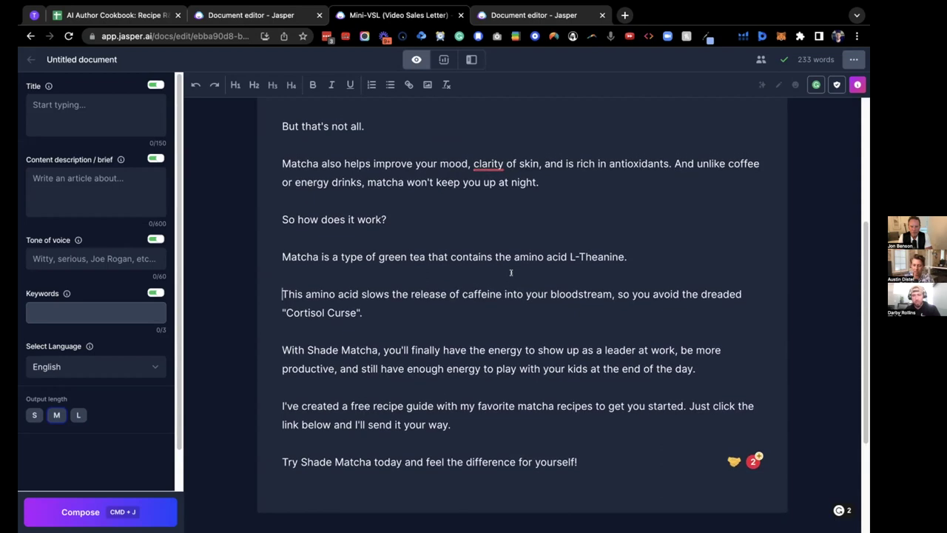